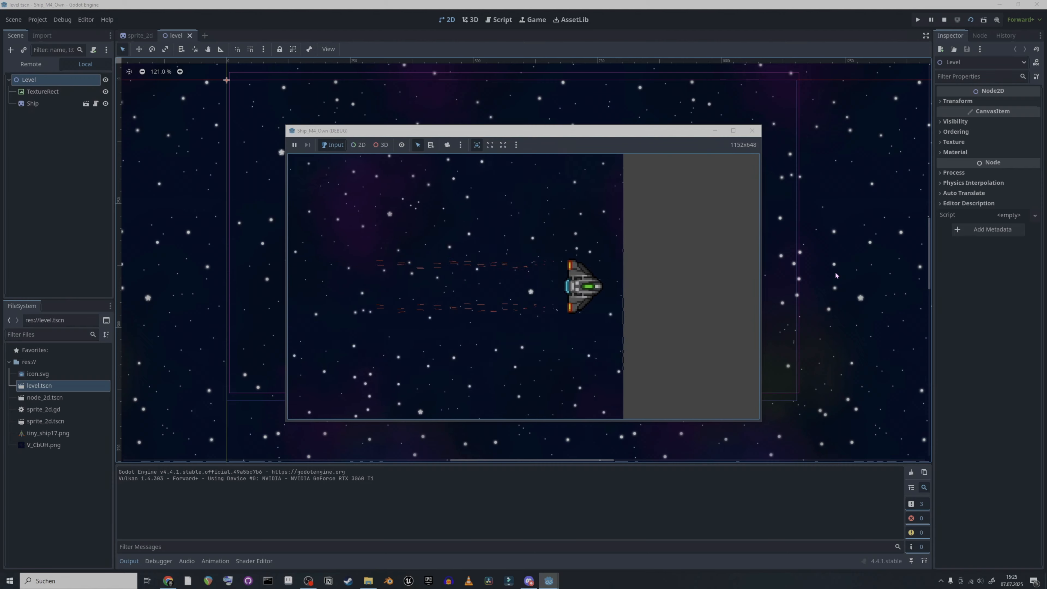
Test the ship's flight in the running game by steering it left, right, up and down.
key(Left)
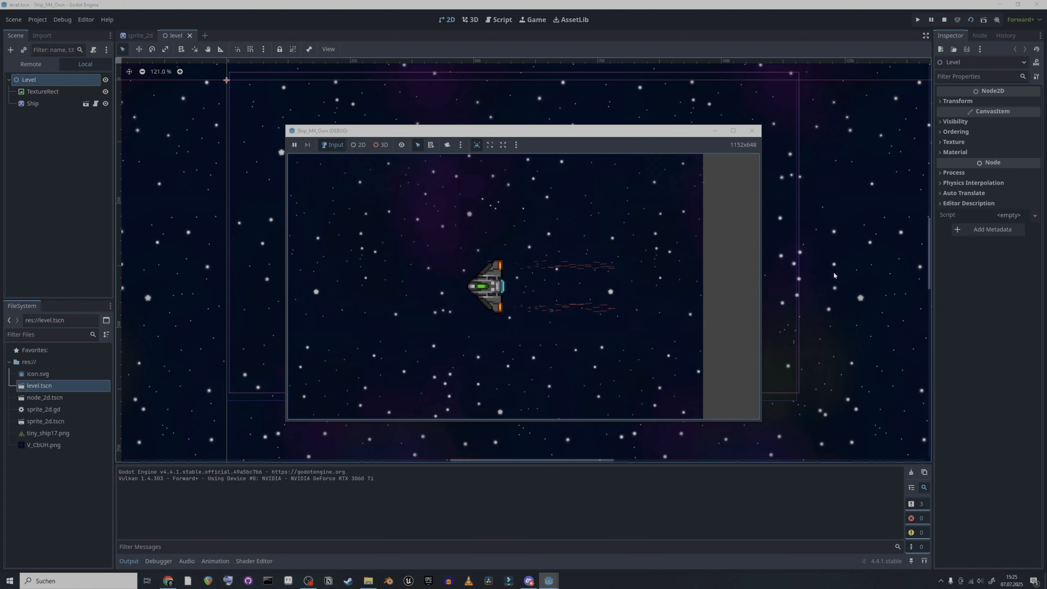
key(Up)
key(space)
key(Down)
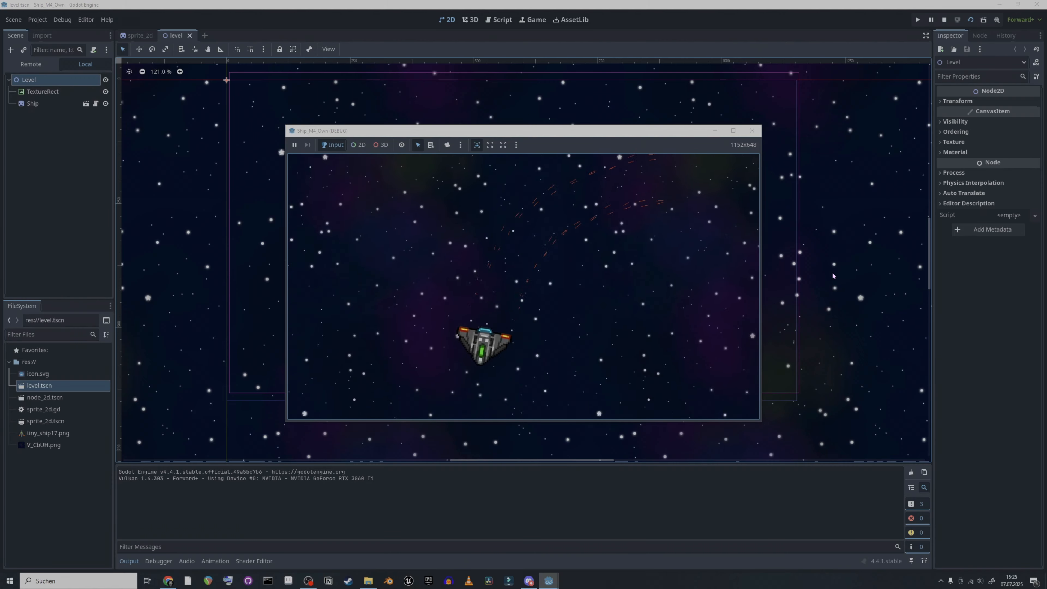
key(Right)
key(Up)
key(space)
key(Left)
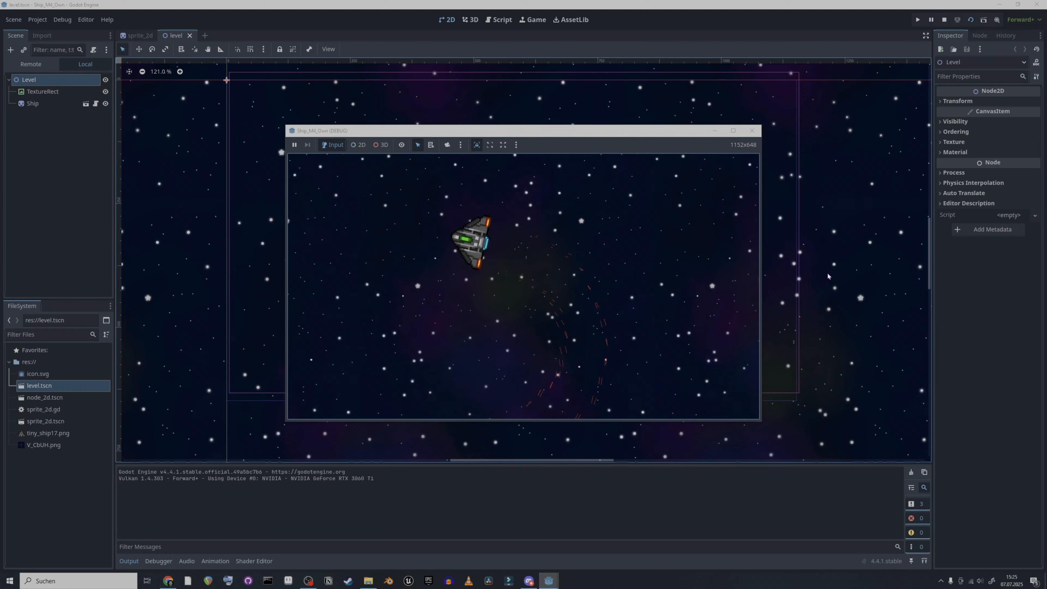
key(Down)
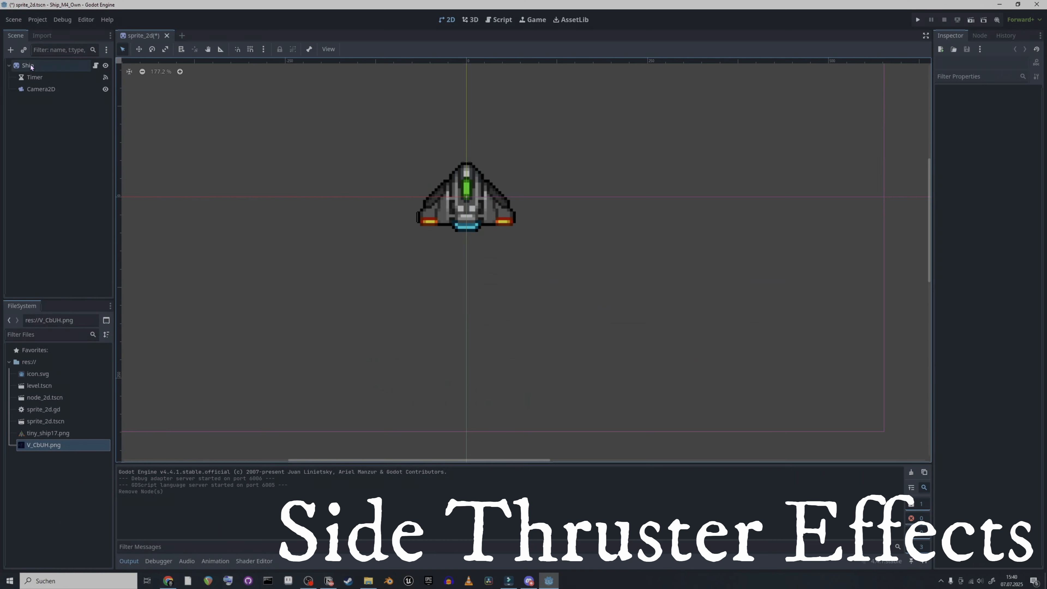
Add a GPUParticles2D node as a child of the Ship node.
click(13, 51)
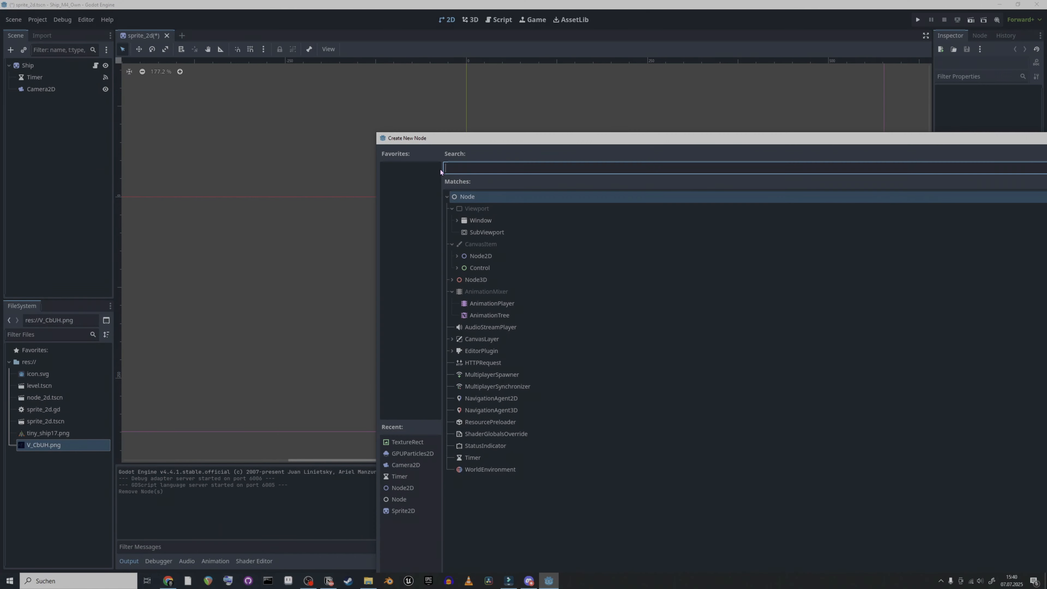
text(gpupa)
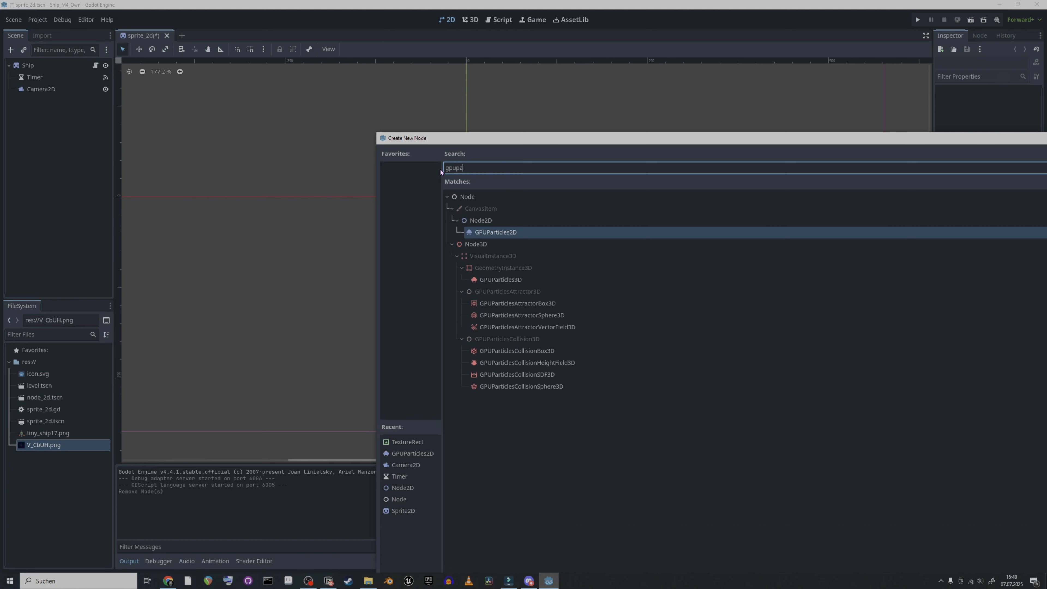
double_click(524, 233)
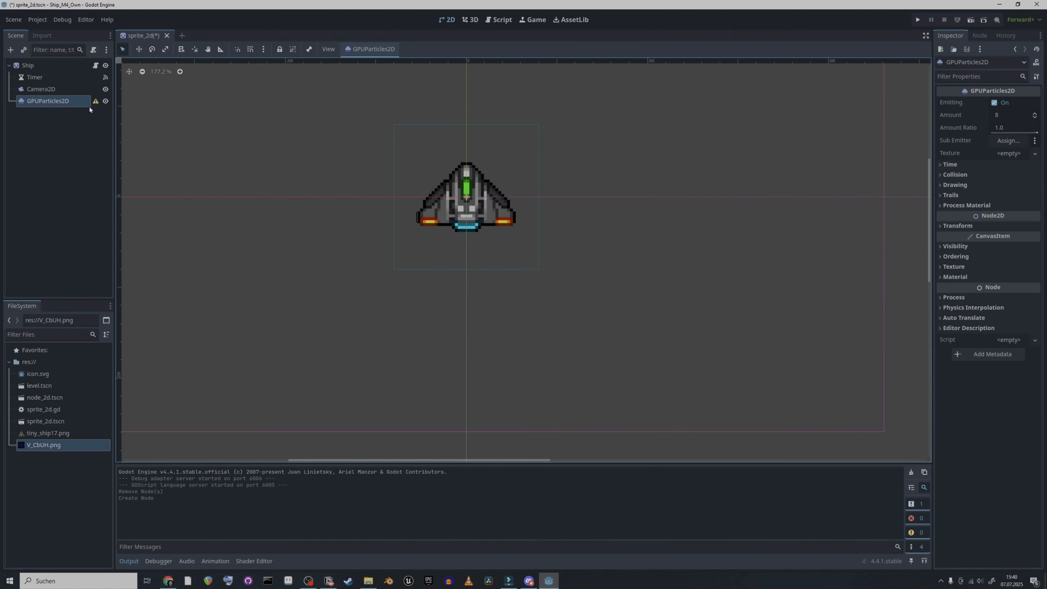
Assign a new ParticleProcessMaterial as the process material of the GPUParticles2D node.
mouse_move(95, 102)
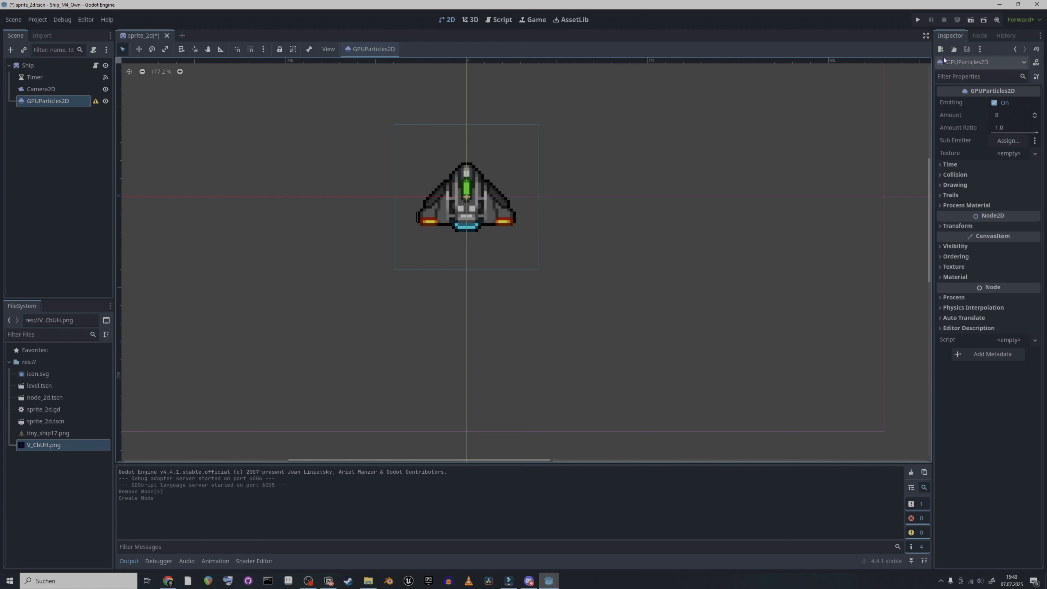
click(948, 205)
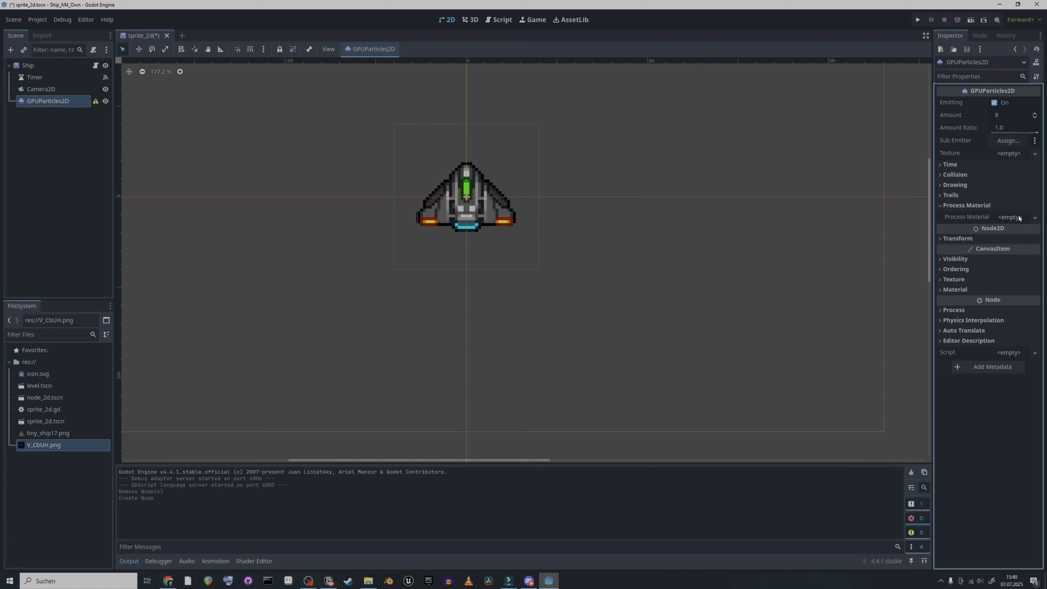
click(1035, 217)
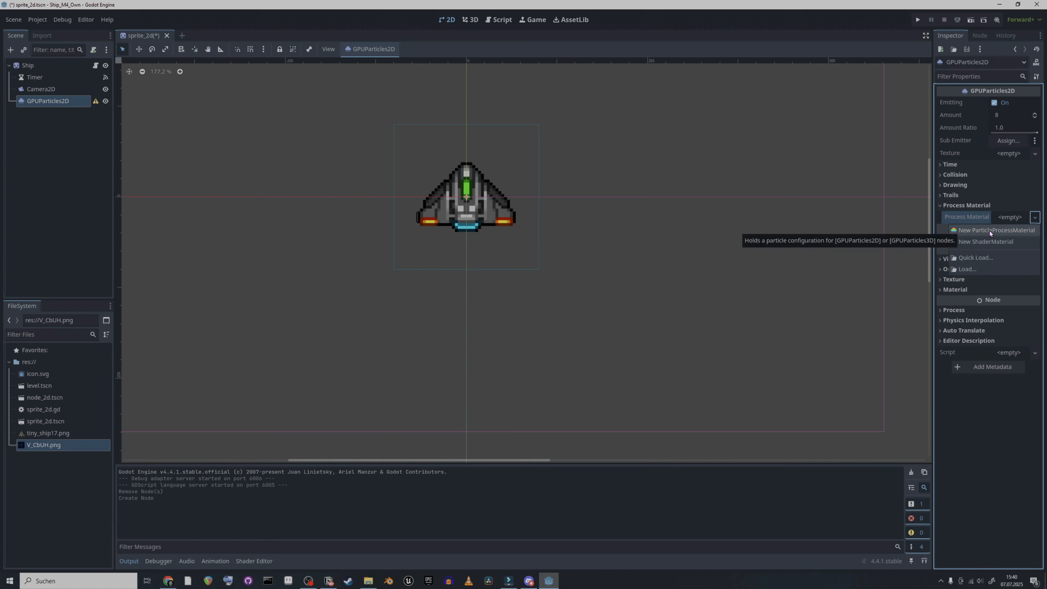
click(988, 231)
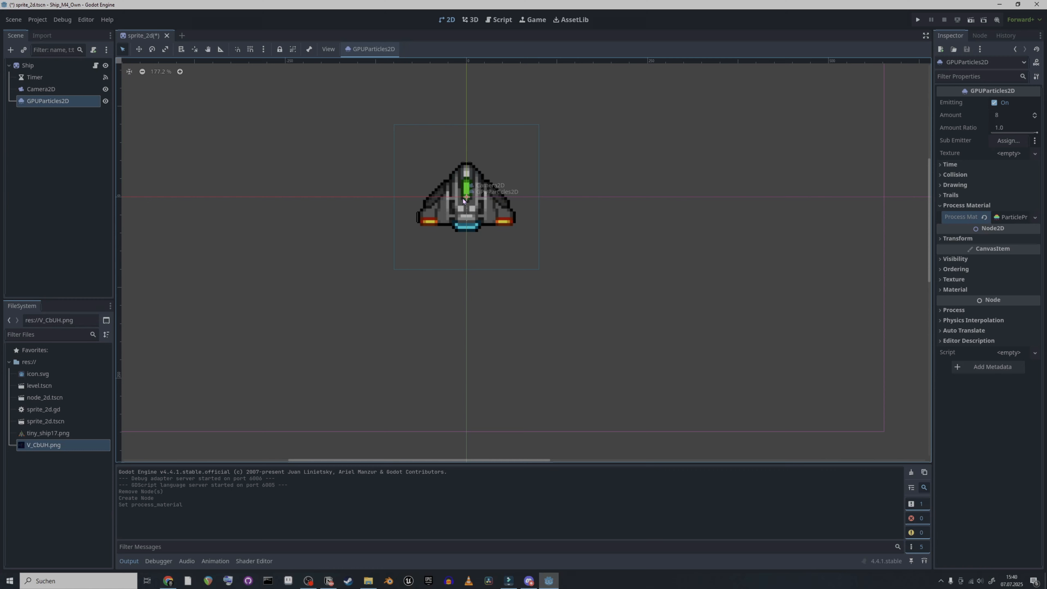
Move the particle emitter just below the ship's left orange thruster, at about (-52, 41).
scroll(463, 198, up, 5)
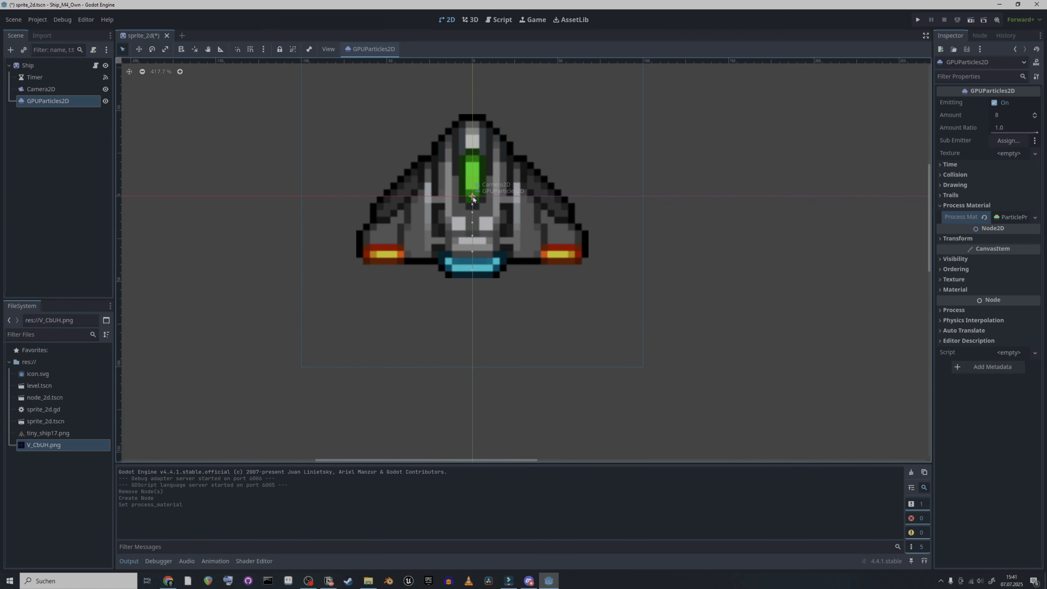
drag(472, 197, 384, 264)
click(433, 282)
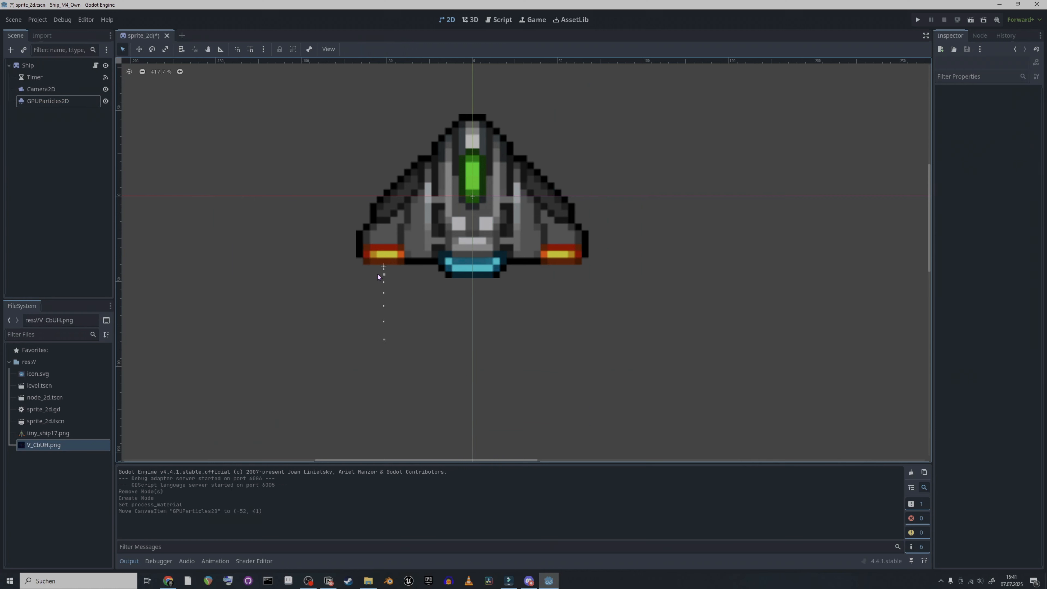
scroll(458, 288, down, 1)
click(397, 272)
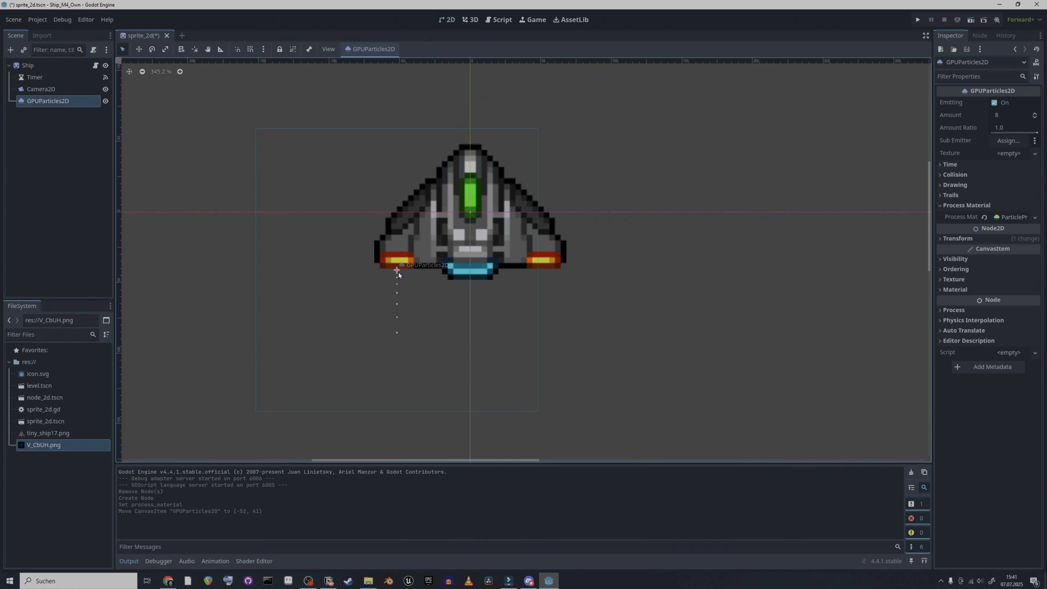
middle_drag(689, 271, 680, 267)
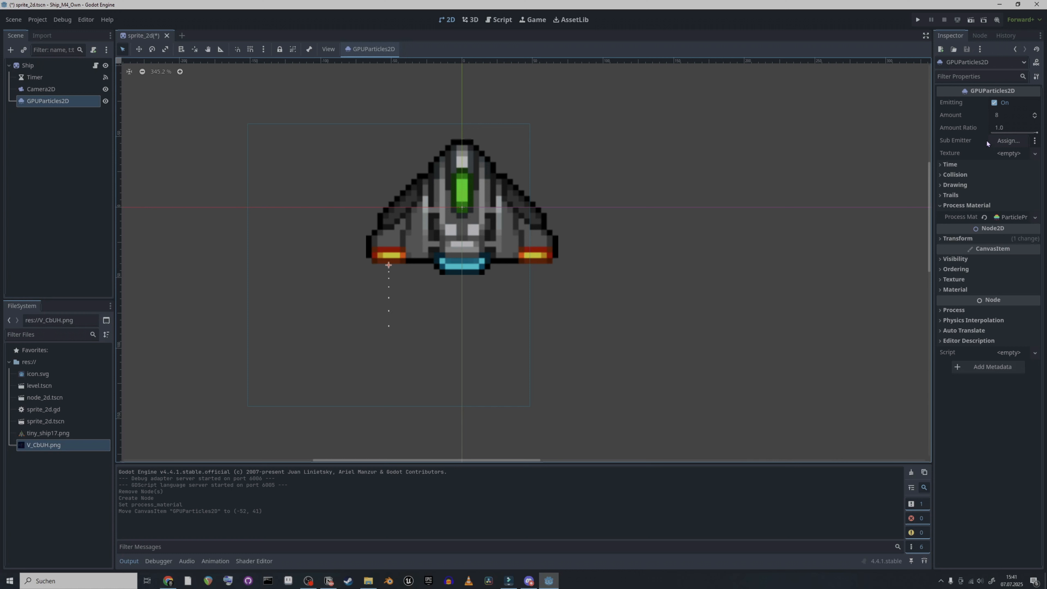
Set the particle emitter's amount to 30.
click(1004, 115)
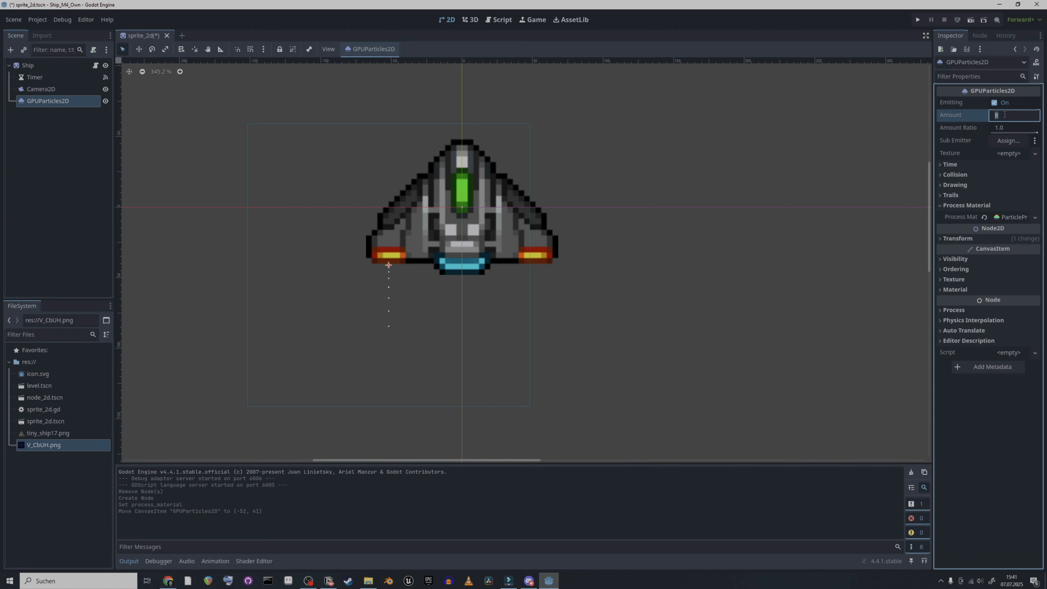
text(30)
key(Return)
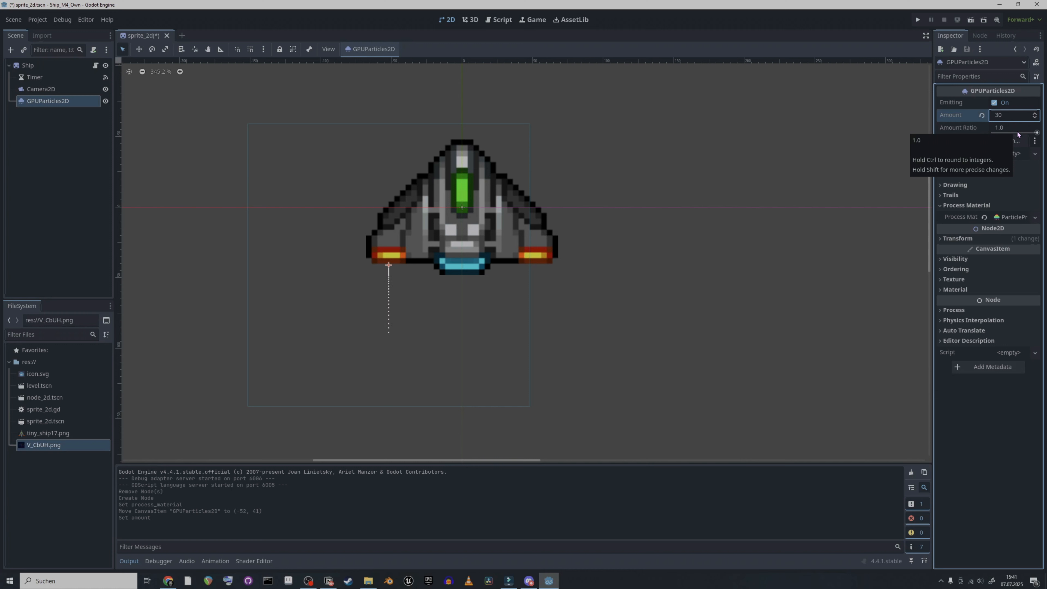
Find the gravity setting in the particle process material and set its Y value to 0.
click(1009, 218)
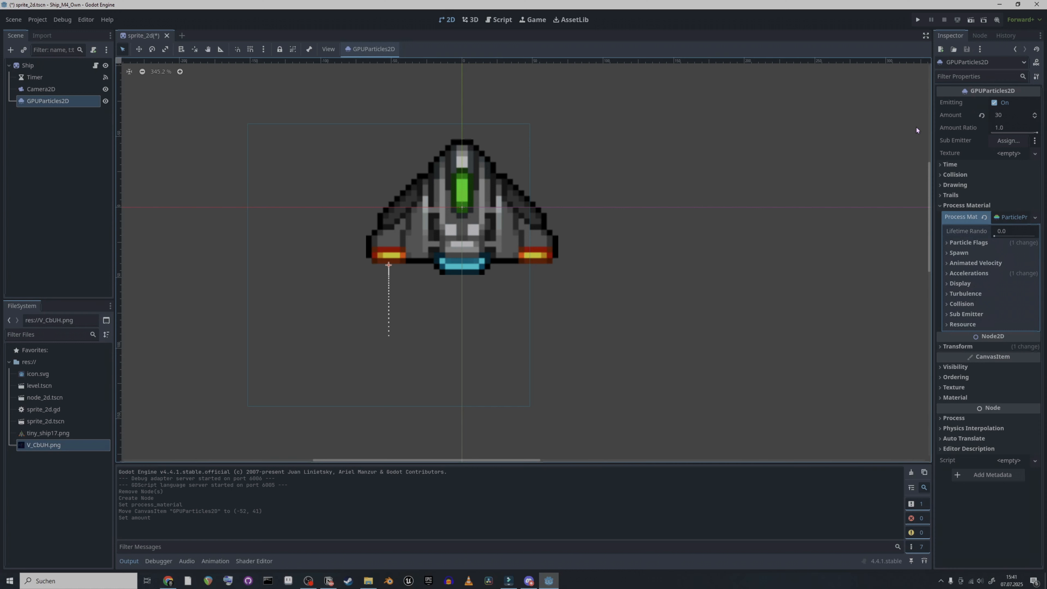
click(953, 76)
text(grav)
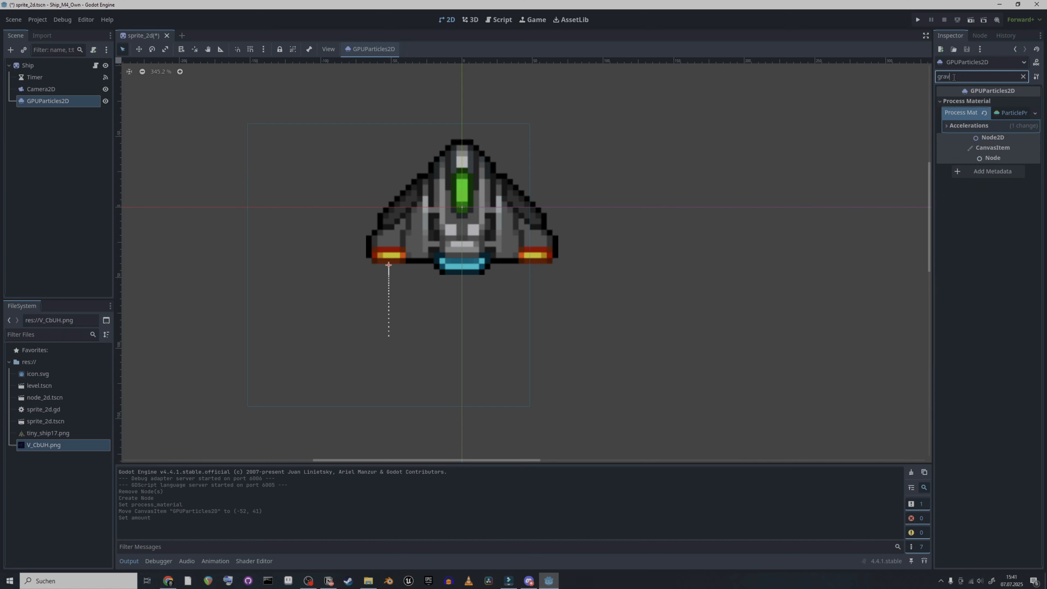
click(949, 127)
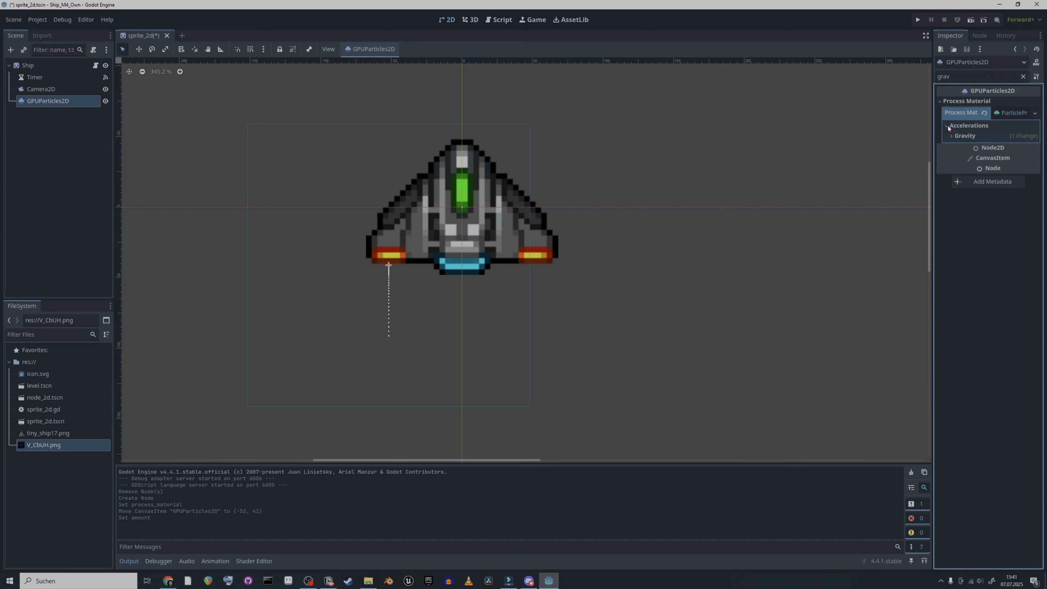
click(949, 136)
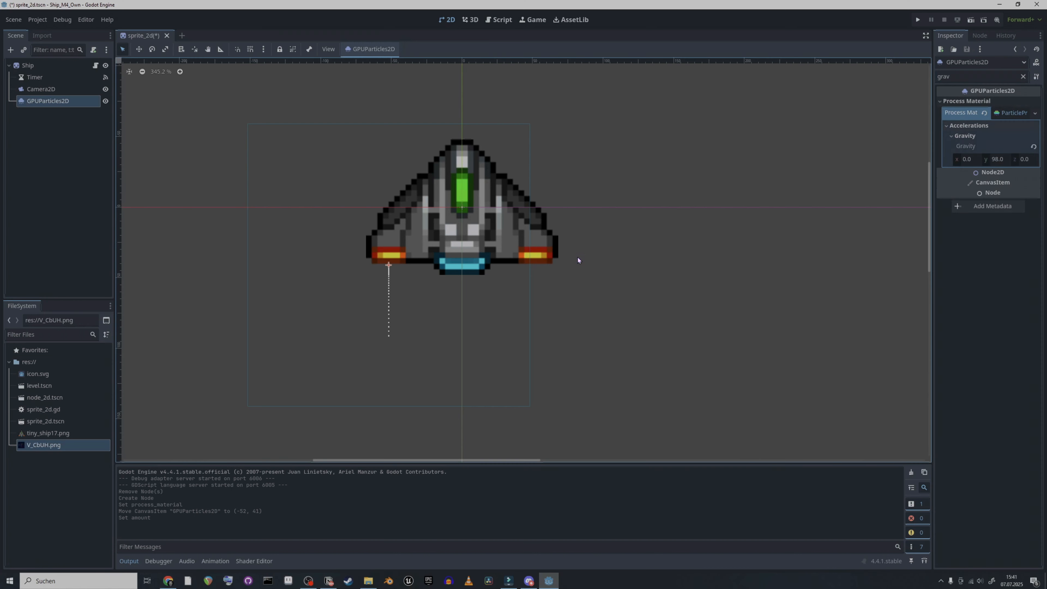
click(1003, 160)
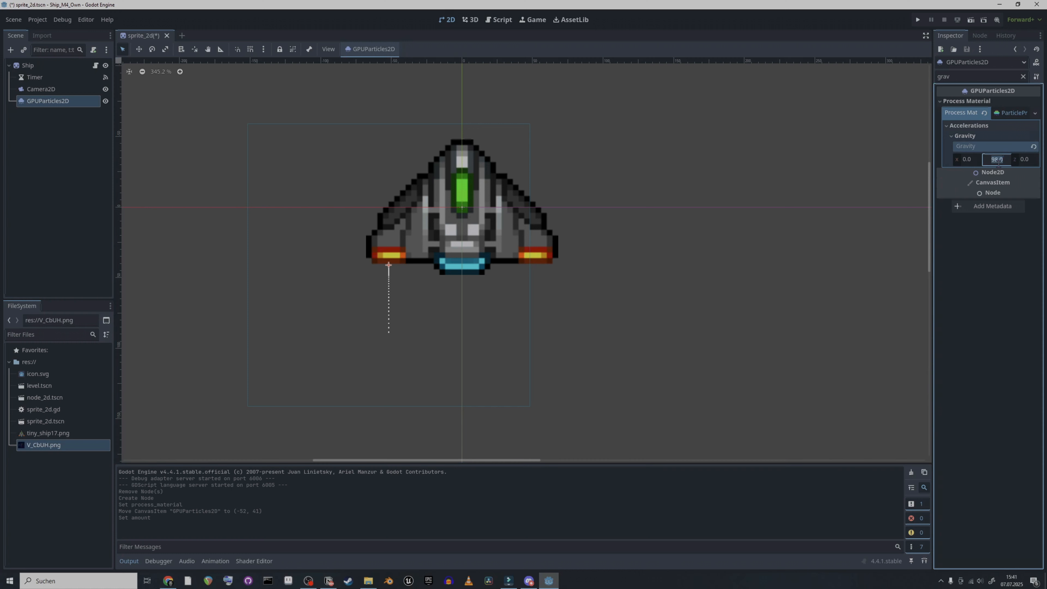
text(0)
key(Return)
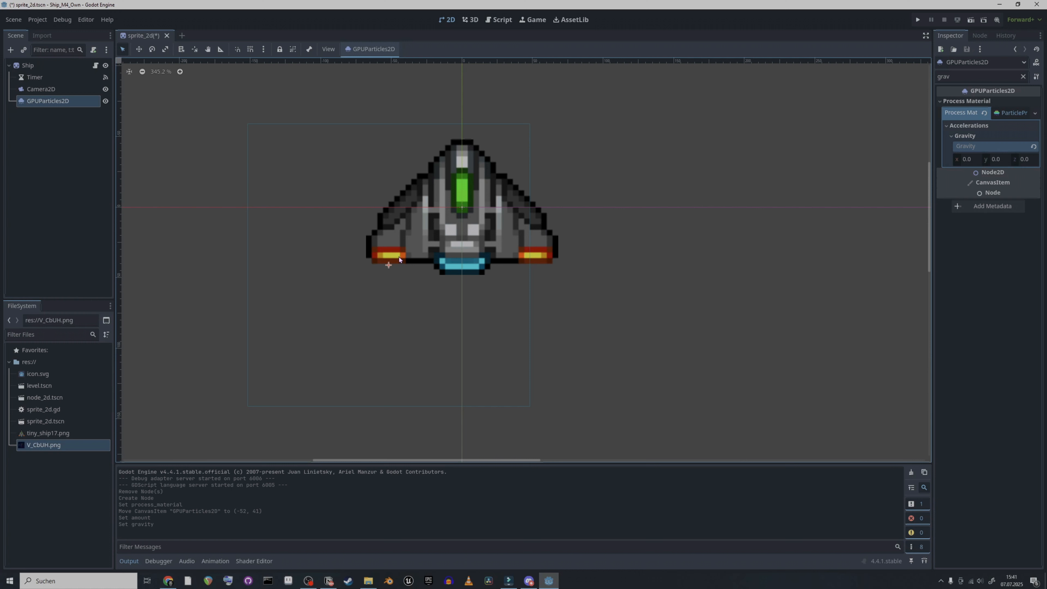
Find the initial velocity in the process material's spawn settings and set its minimum and maximum to 64.
click(967, 74)
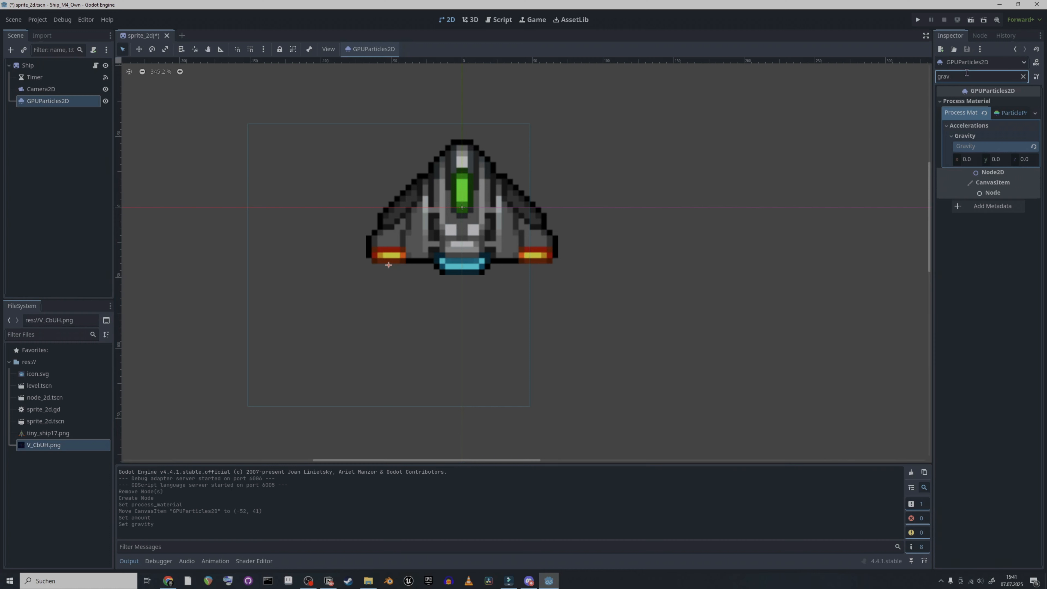
key(BackSpace)
key(BackSpace)
key(BackSpace)
key(BackSpace)
text(in)
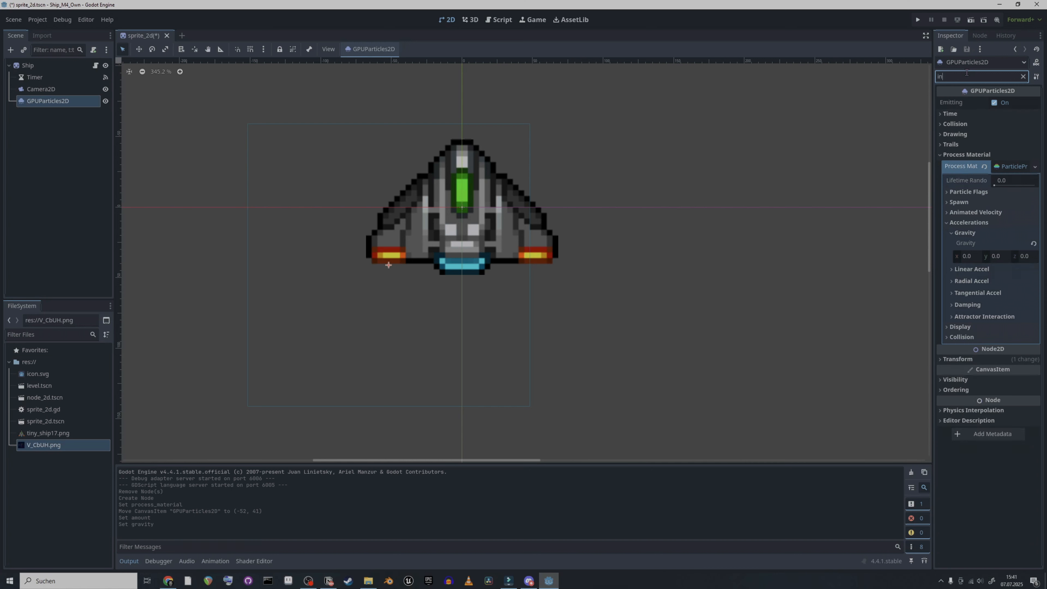
text(iti)
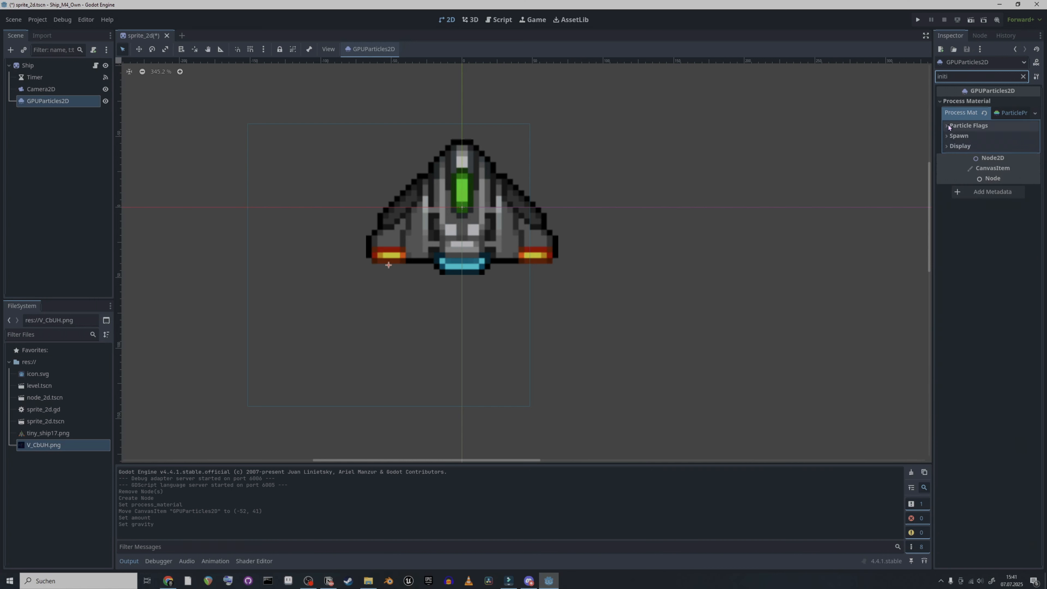
click(947, 136)
click(947, 136)
click(947, 137)
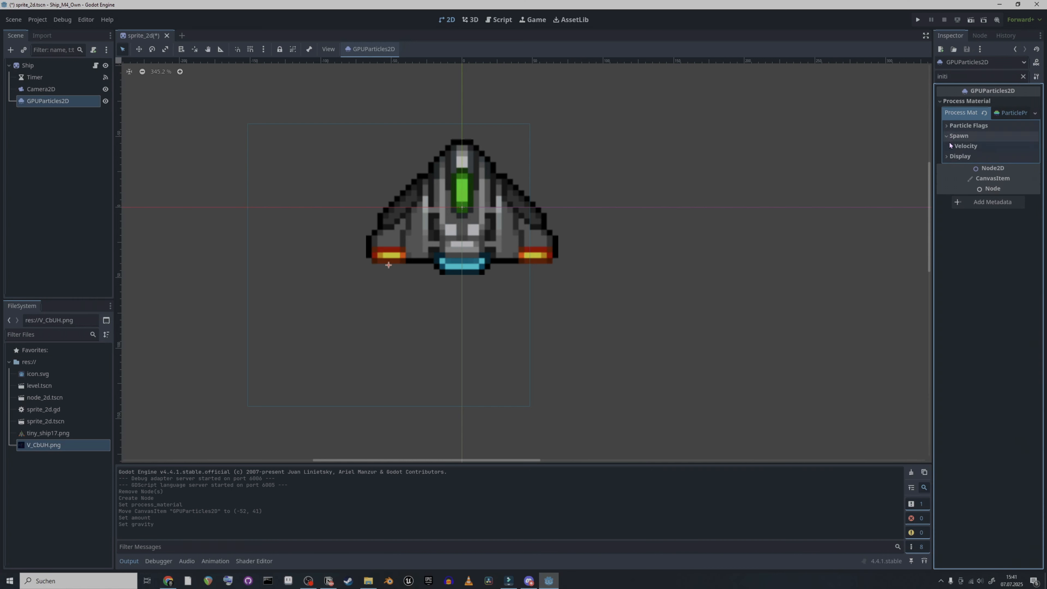
click(952, 147)
click(975, 193)
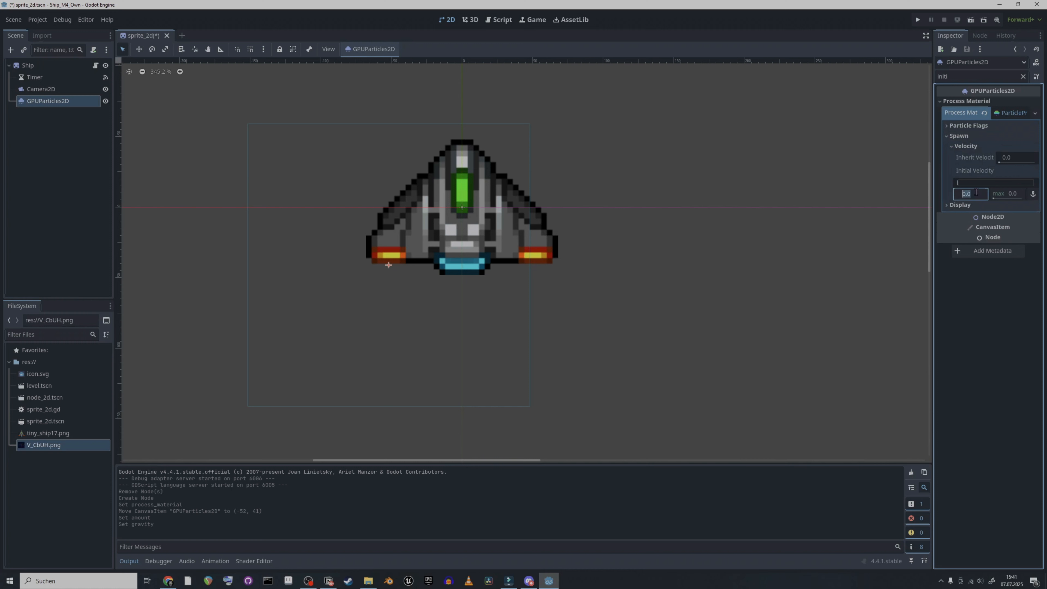
text(66)
key(Return)
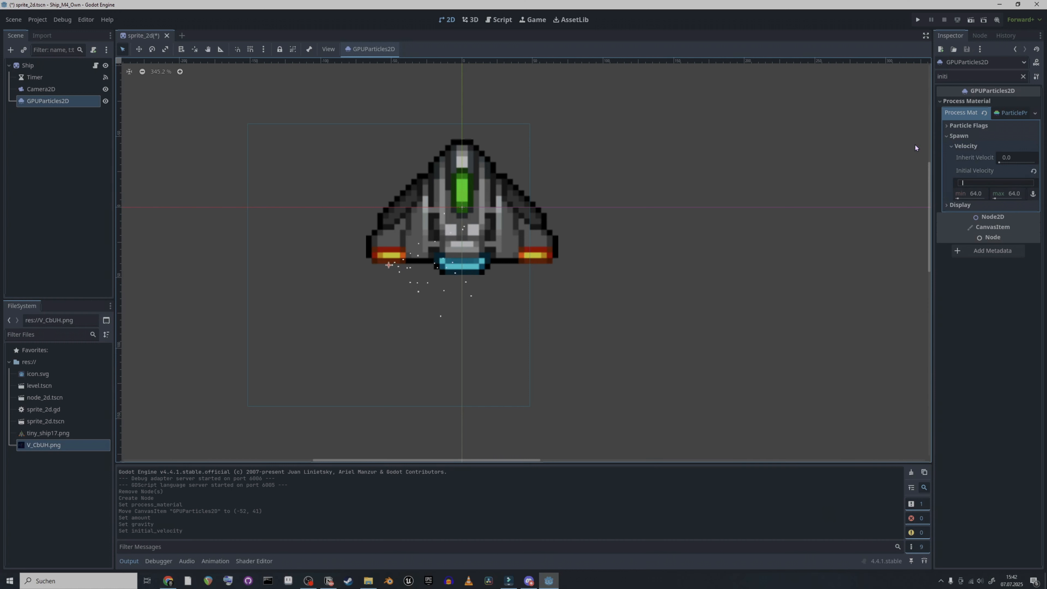
Find the direction in the process material's spawn velocity settings and set its X value to 0 and Y value to 1.
click(963, 75)
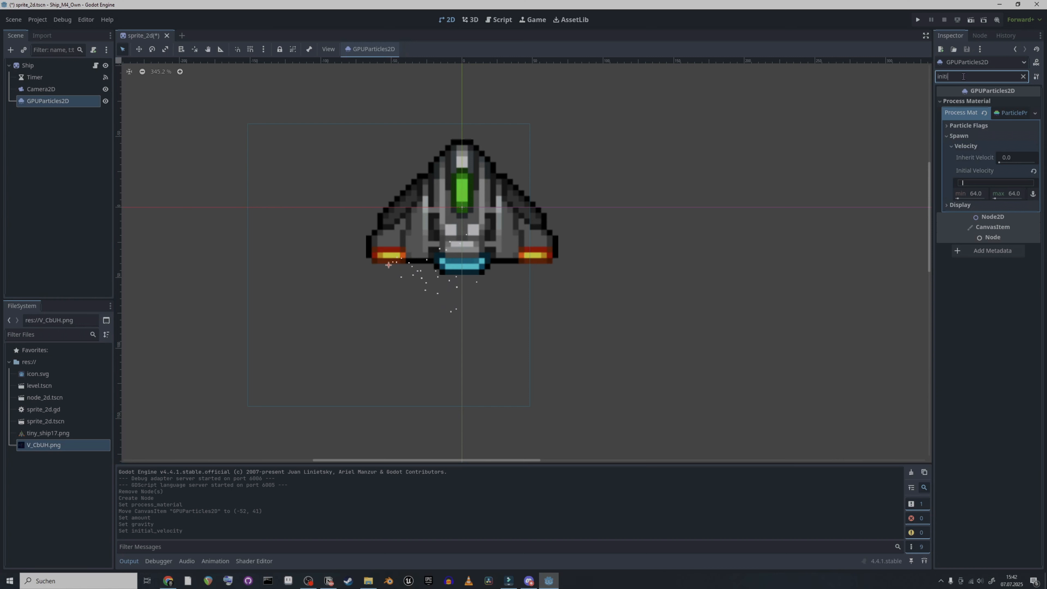
key(BackSpace)
key(BackSpace)
key(BackSpace)
key(BackSpace)
key(BackSpace)
text(direction)
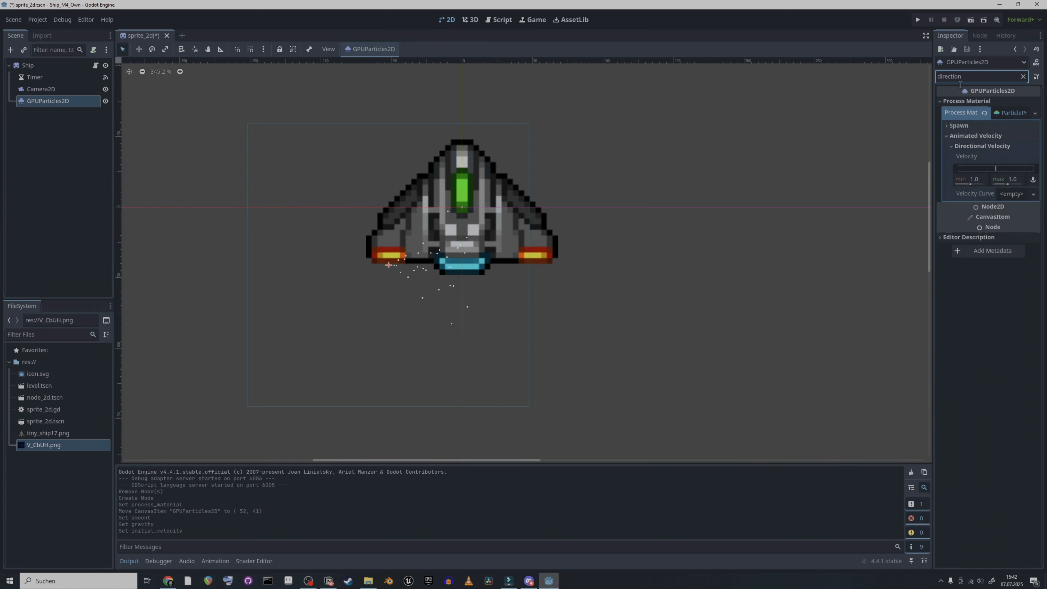
click(946, 126)
click(952, 135)
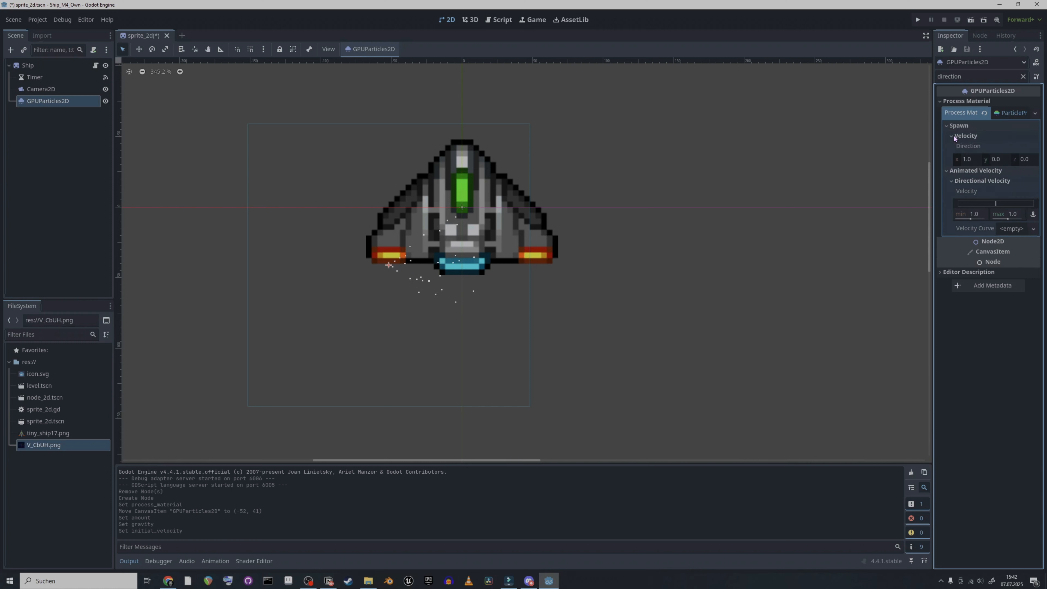
click(969, 159)
text(0)
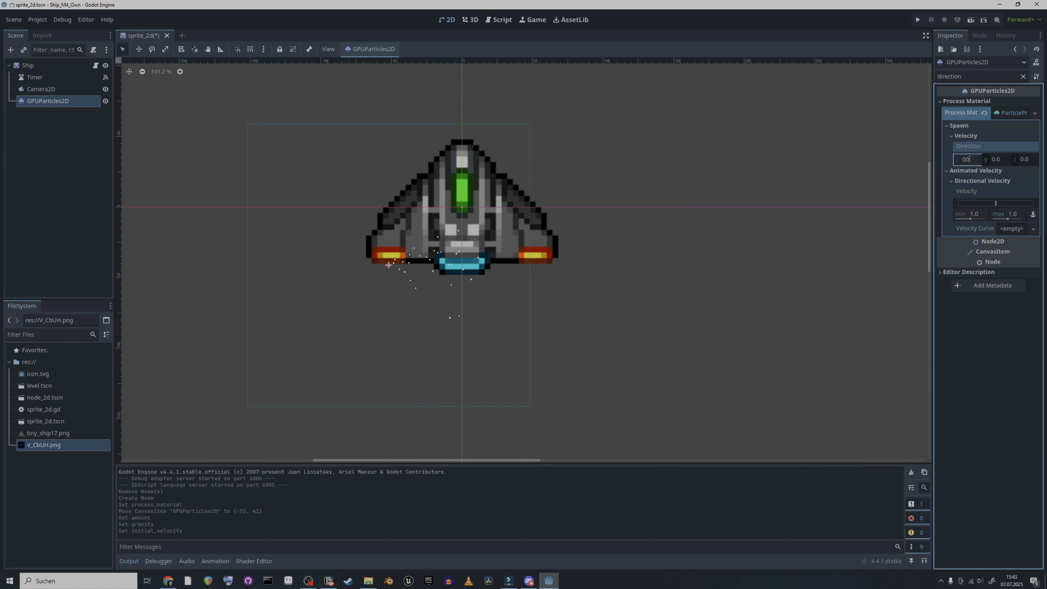
key(Return)
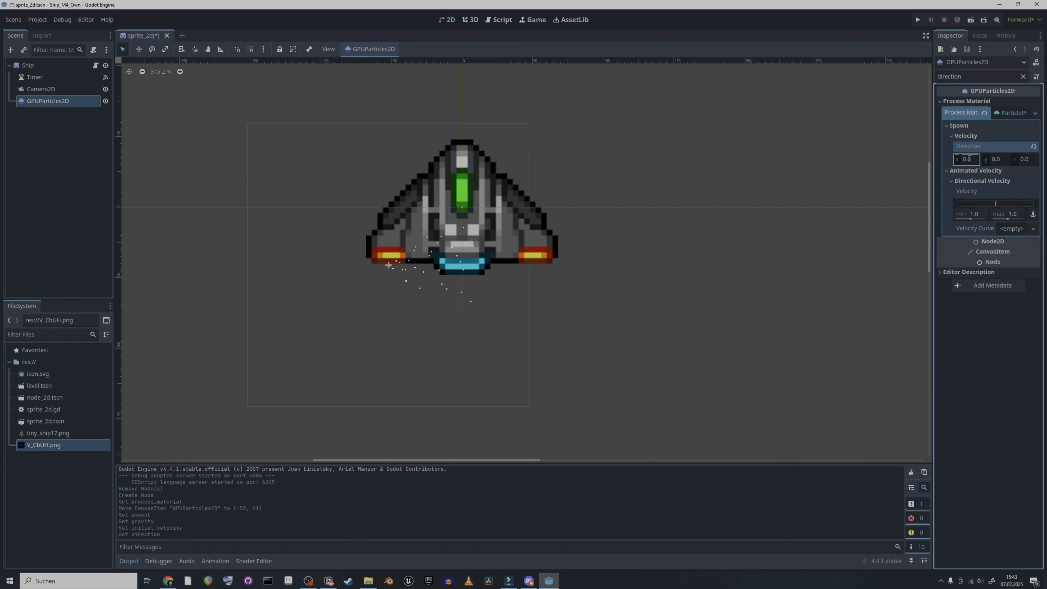
click(997, 159)
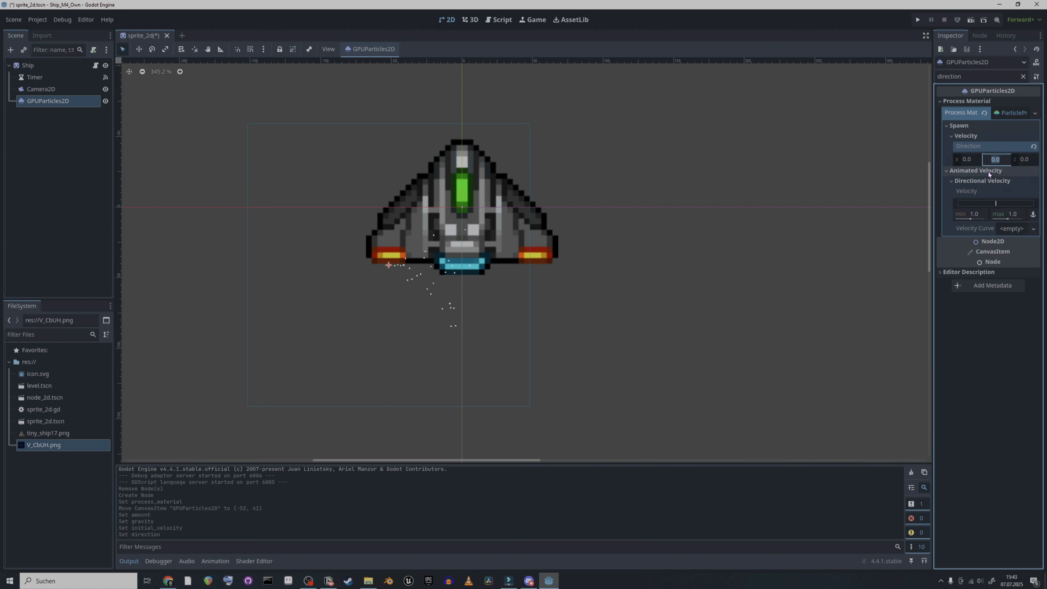
text(1)
key(Return)
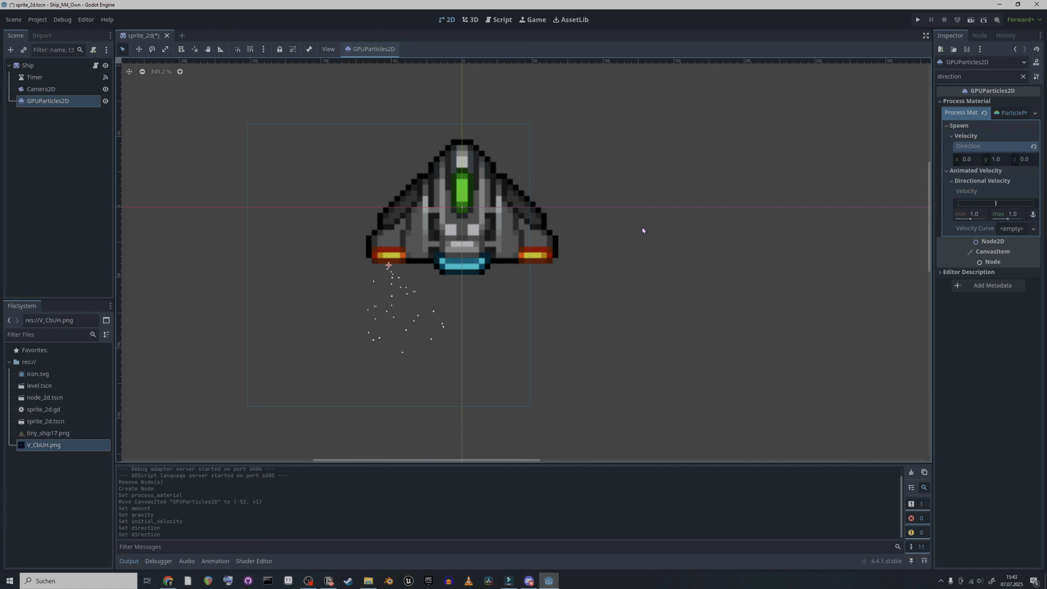
Find the spread in the process material's spawn velocity settings and set it to 6.
click(970, 76)
key(BackSpace)
key(BackSpace)
key(BackSpace)
key(BackSpace)
key(BackSpace)
key(BackSpace)
key(BackSpace)
key(BackSpace)
key(BackSpace)
text(spre)
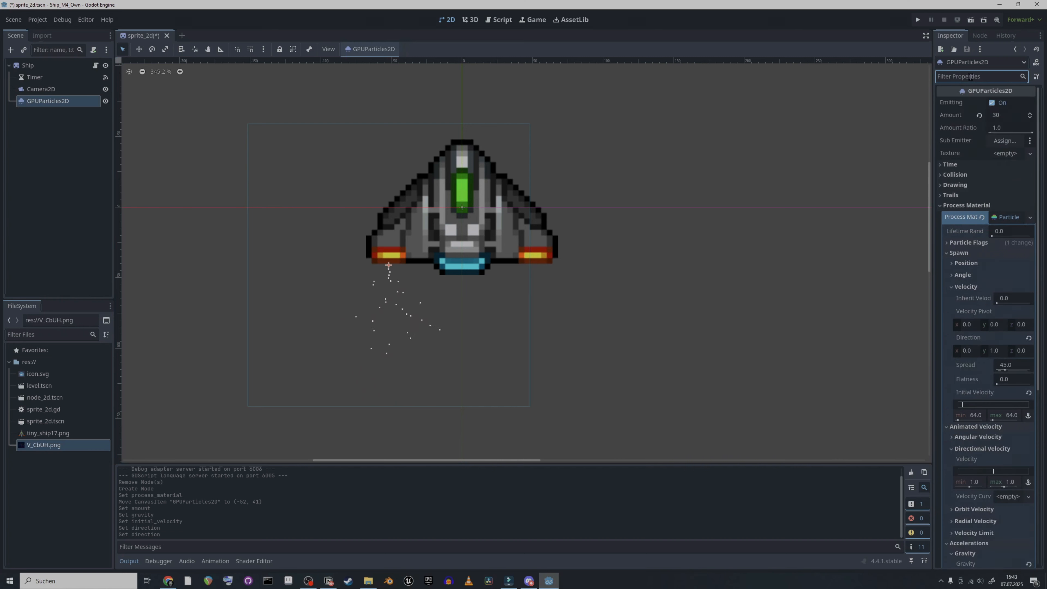
text(ad)
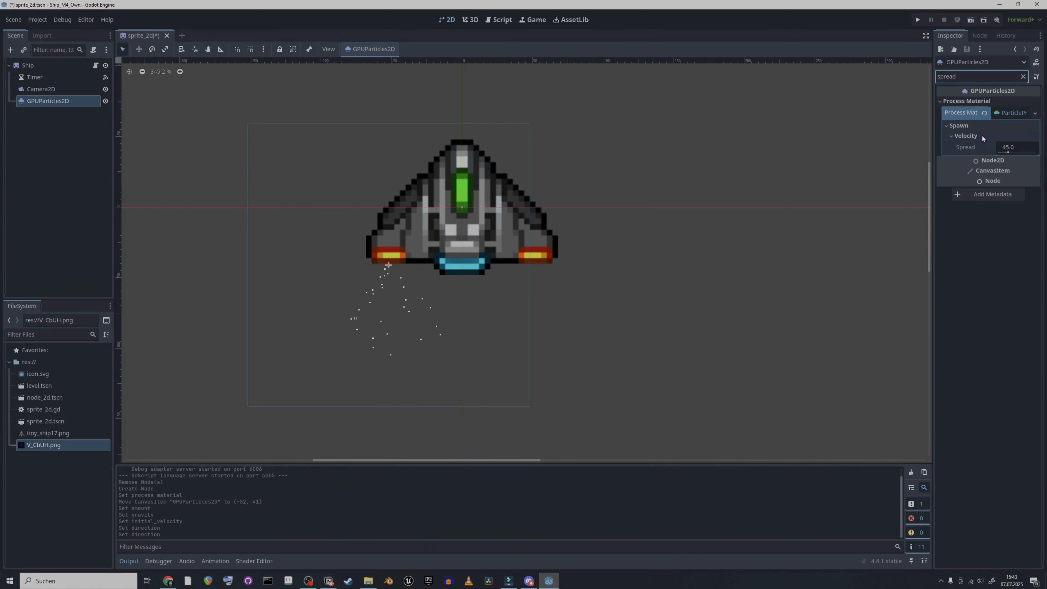
click(1008, 148)
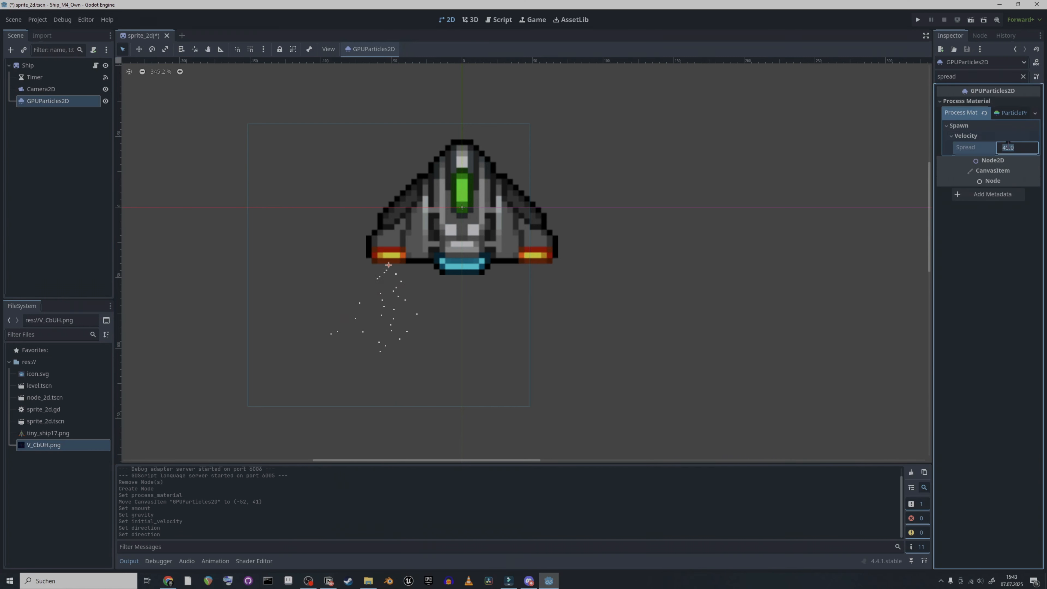
text(6)
key(Return)
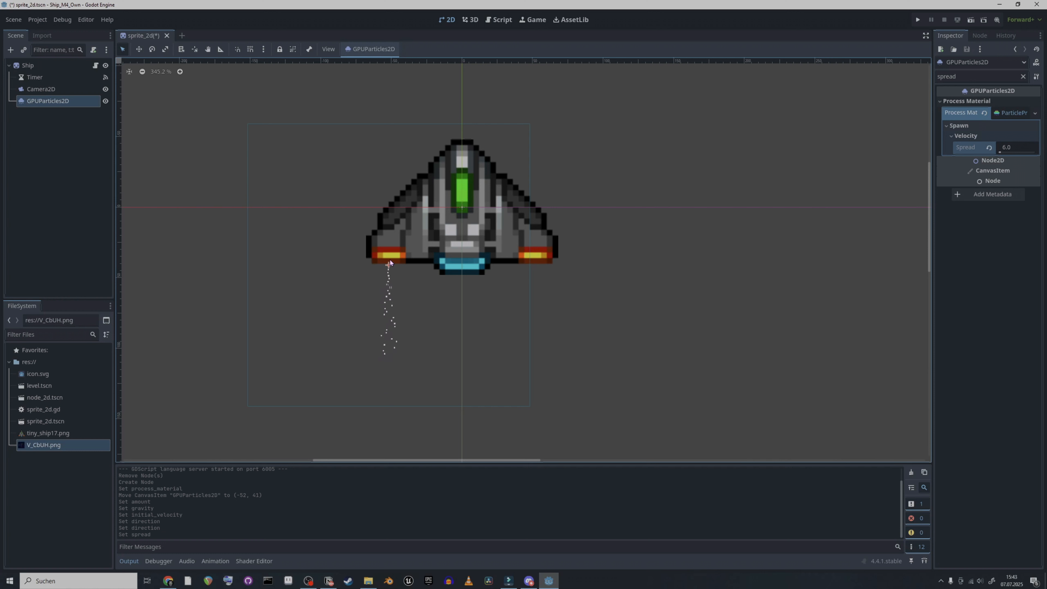
Find the emission shape in the process material's spawn position settings and change it to Box.
drag(966, 77, 912, 77)
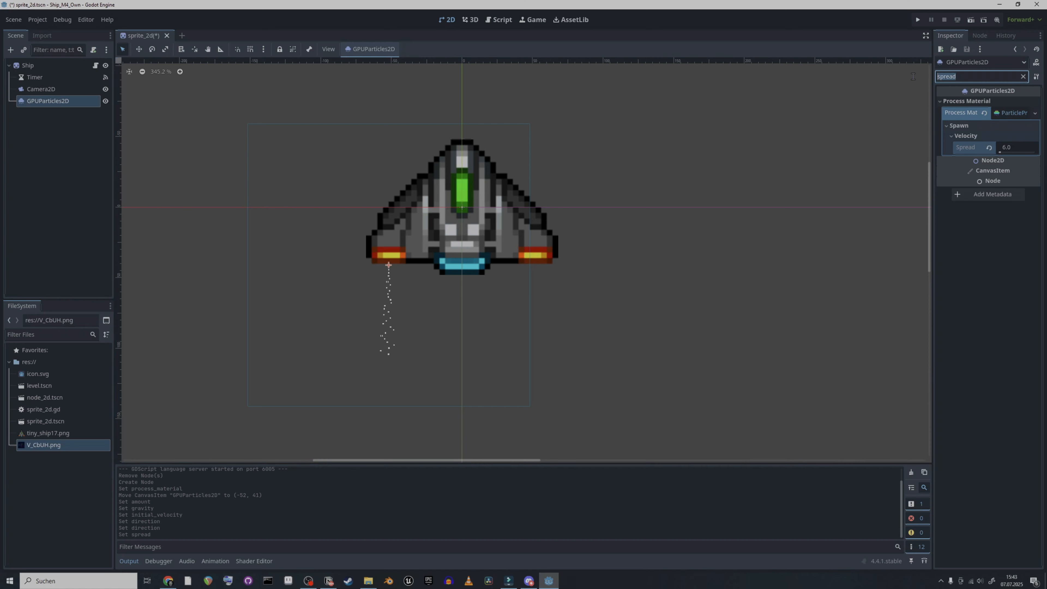
text(emissio)
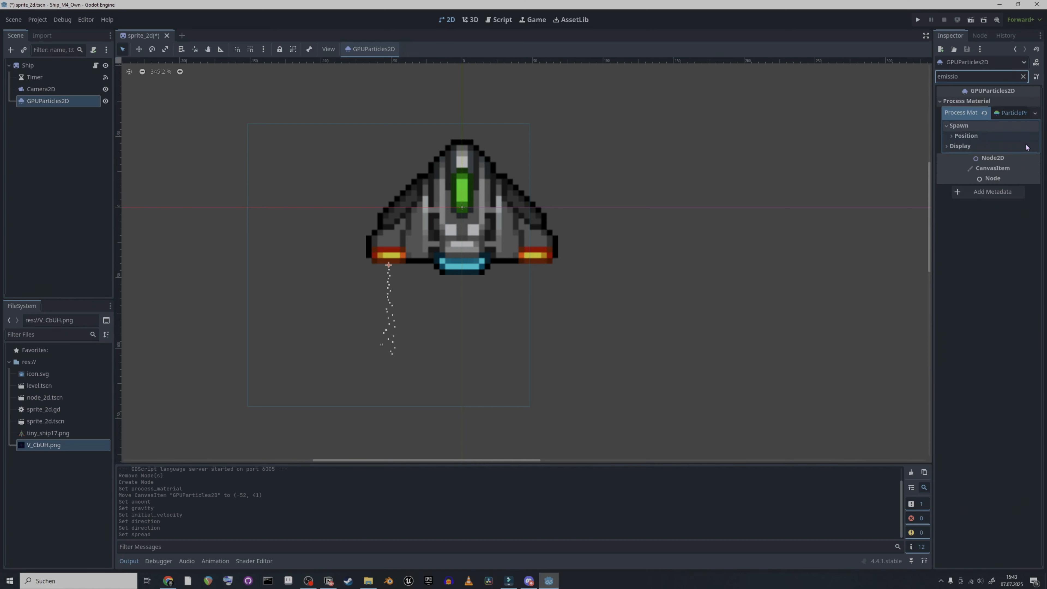
click(952, 135)
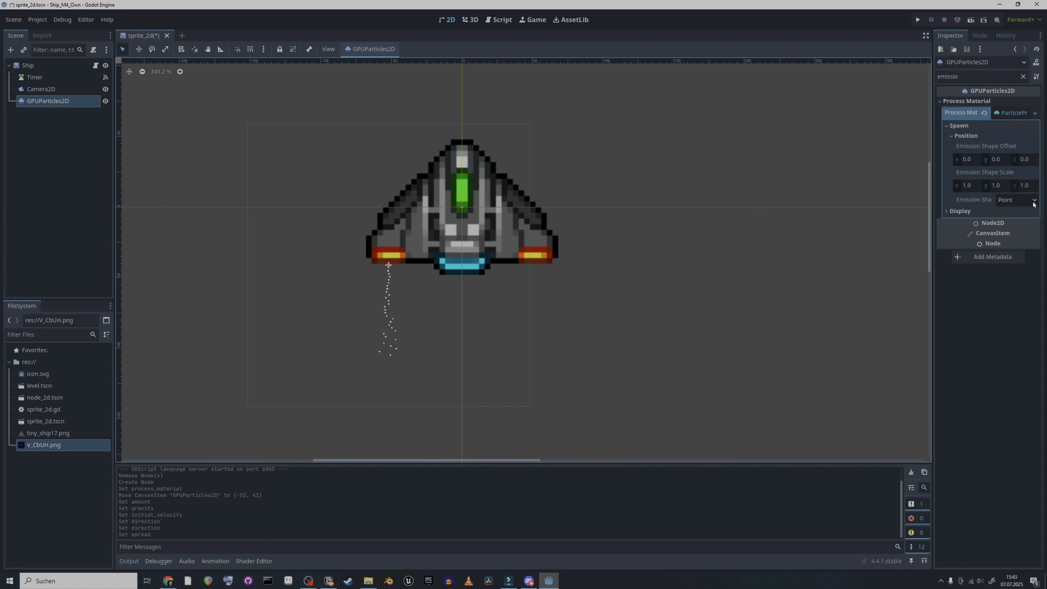
click(1014, 201)
click(999, 246)
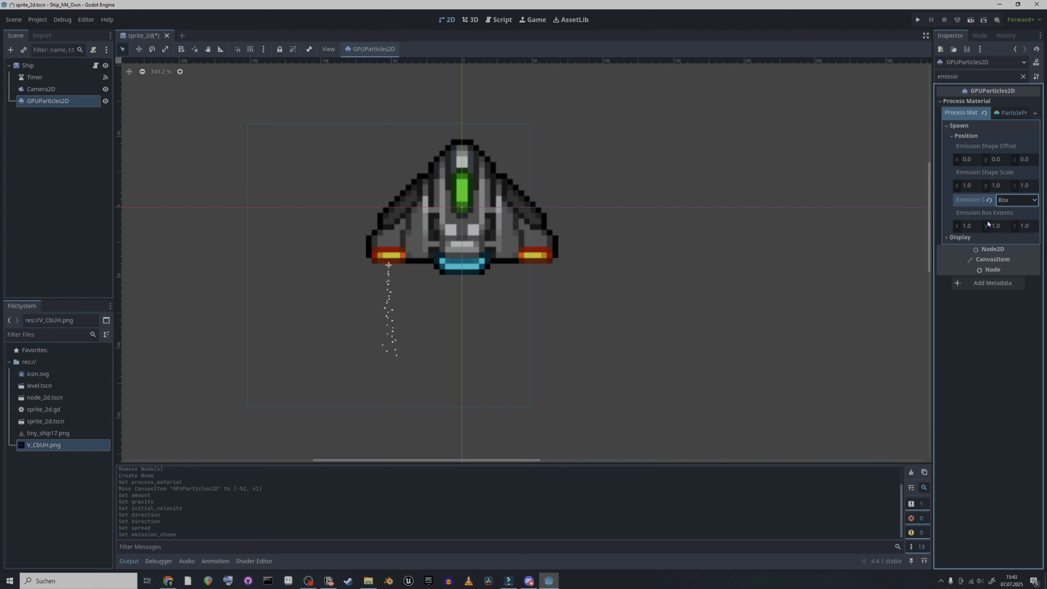
Set the X value of the emission box extents to 8.
click(967, 226)
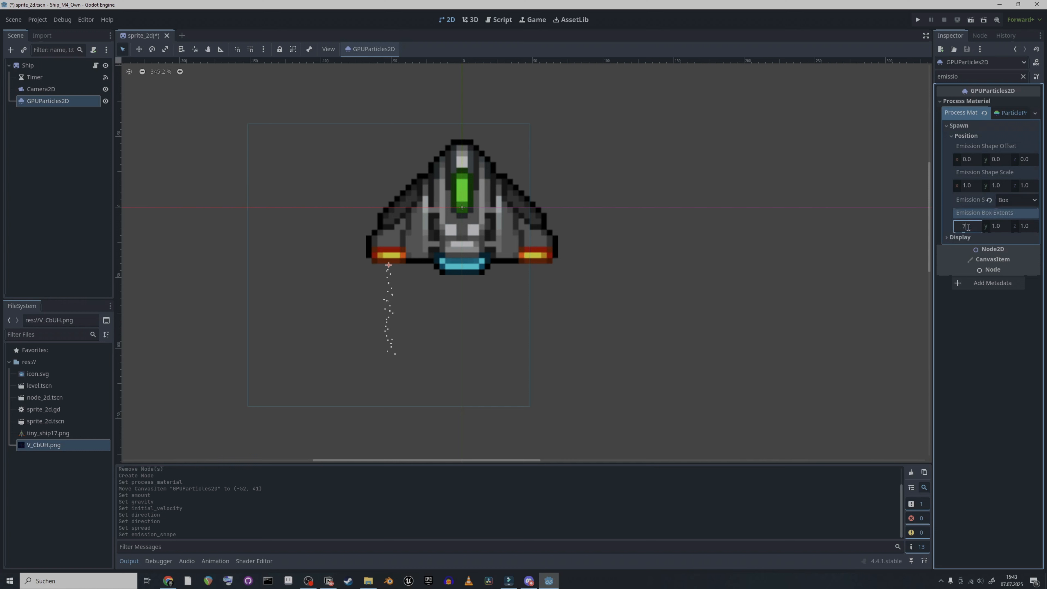
text(7)
key(Return)
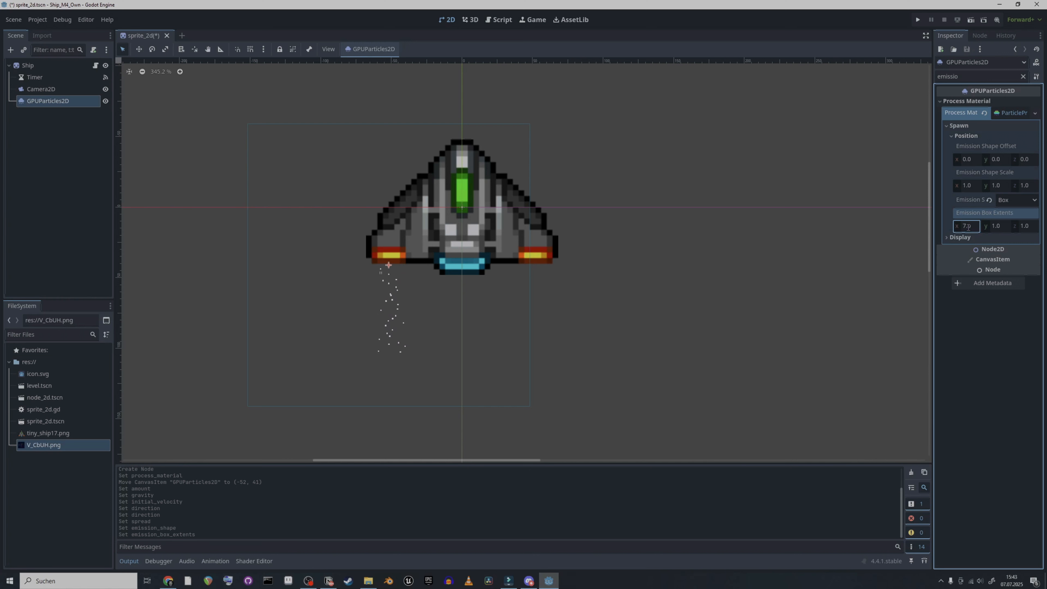
click(967, 226)
text(8)
key(Return)
Move the particle emitter slightly up onto the lower edge of the left orange thruster, at about (-52, 39).
scroll(377, 279, up, 8)
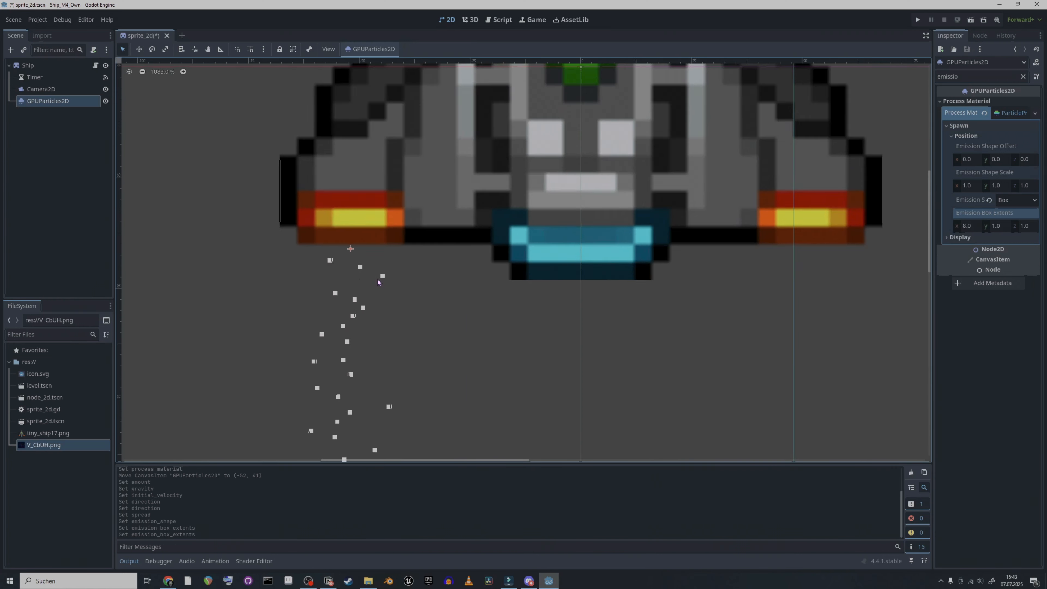
drag(347, 237, 347, 226)
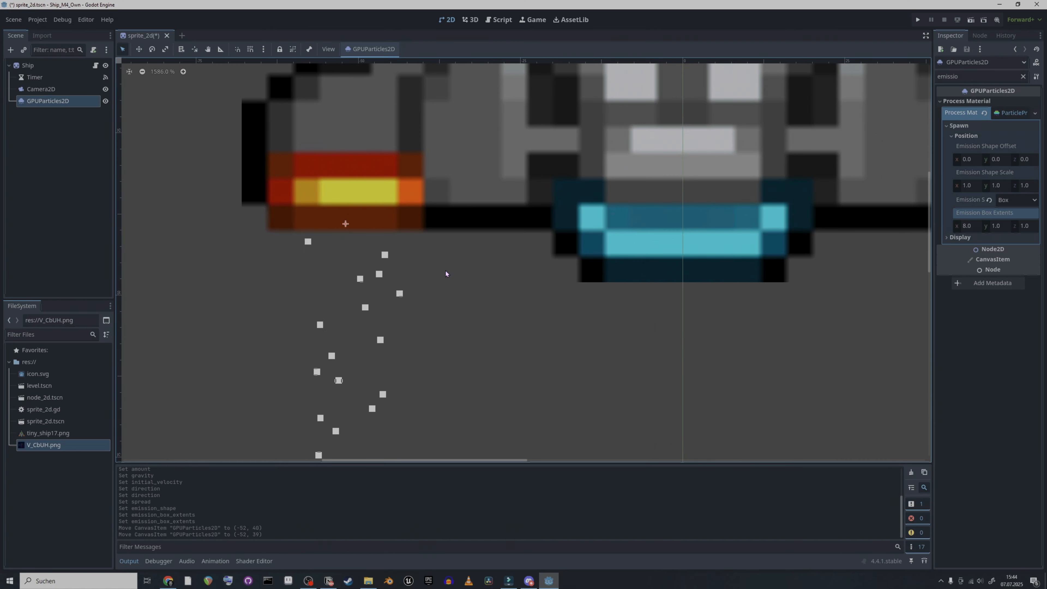
scroll(463, 271, down, 2)
scroll(464, 271, down, 5)
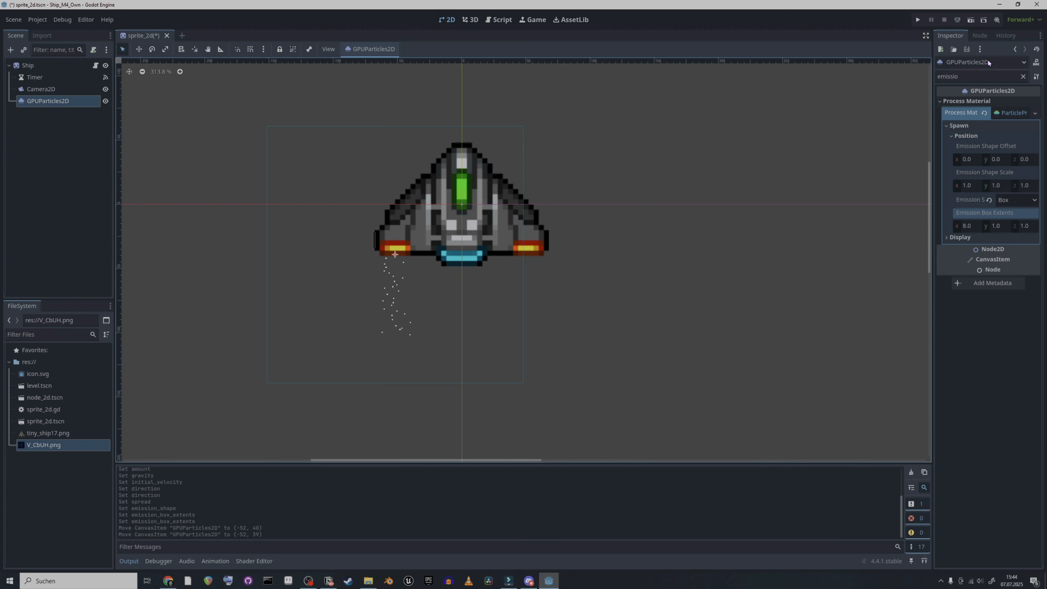
Find the particle scale in the process material's display settings and set its minimum to 2 and maximum to 3.
double_click(972, 77)
text(scale)
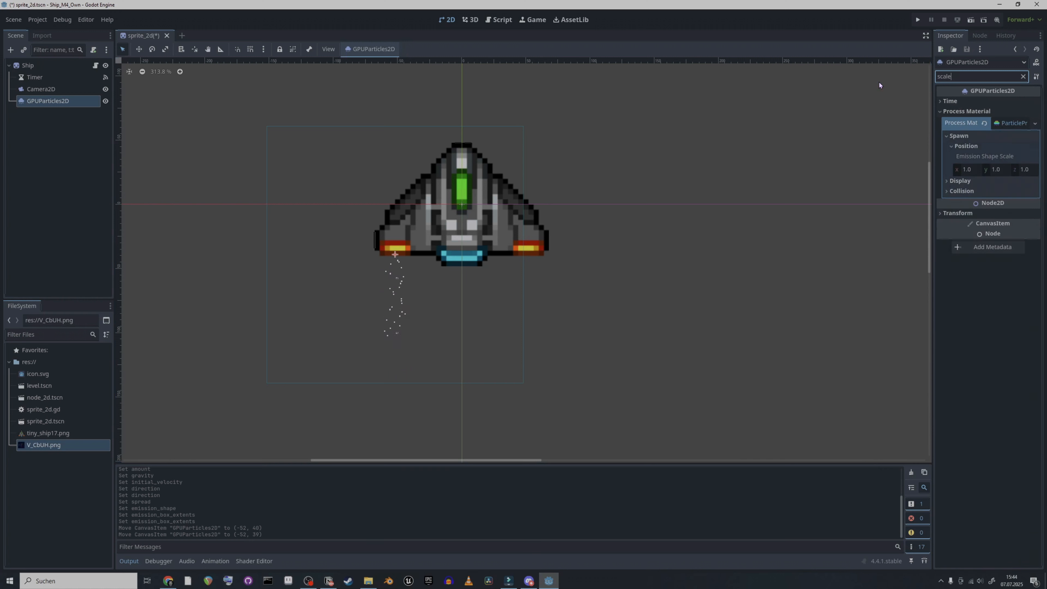
click(946, 181)
click(952, 191)
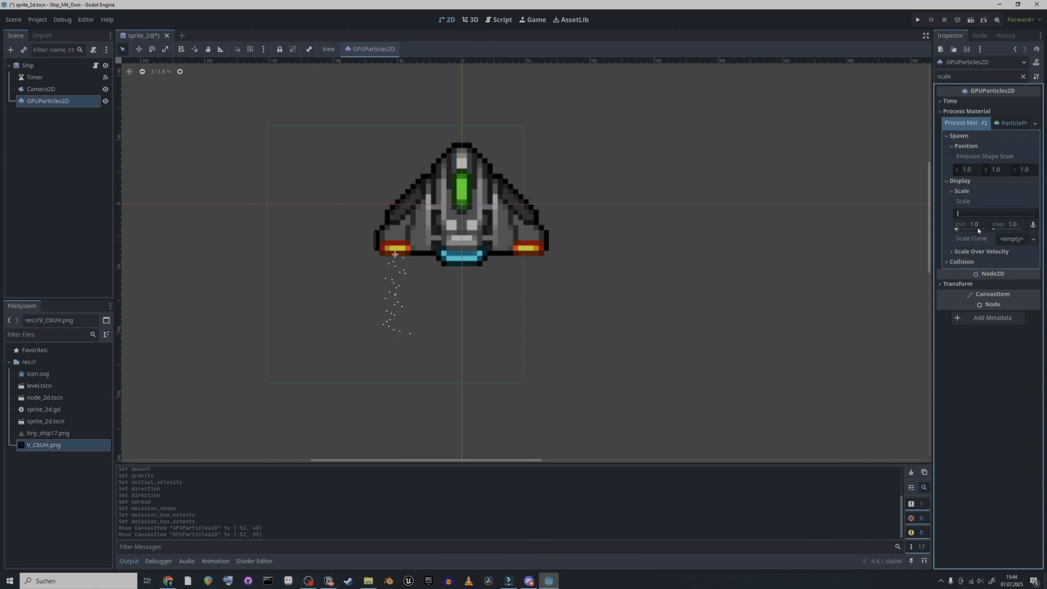
text(2)
key(Return)
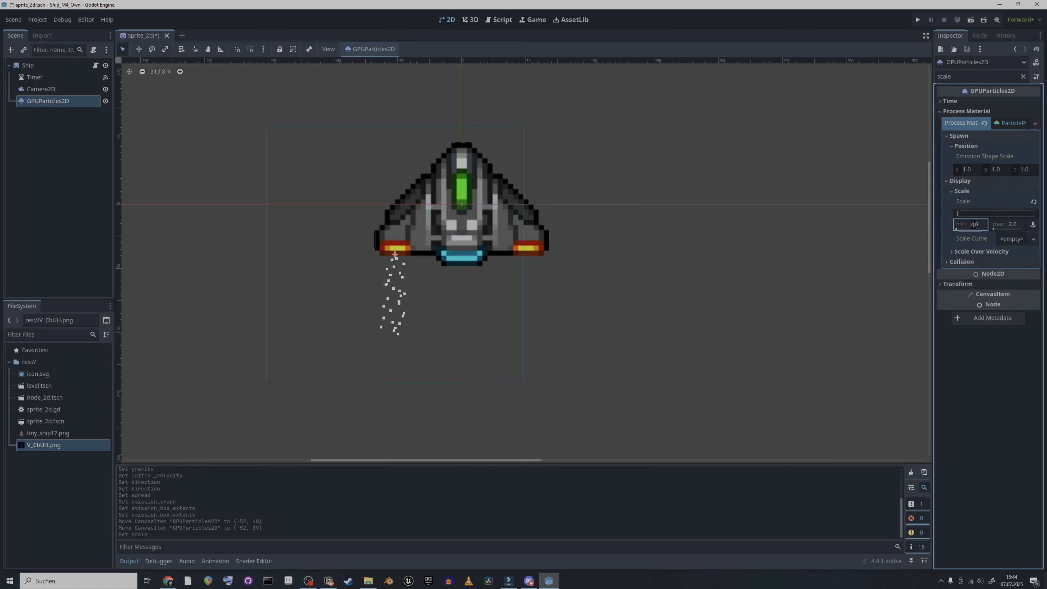
click(1011, 223)
text(3)
key(Return)
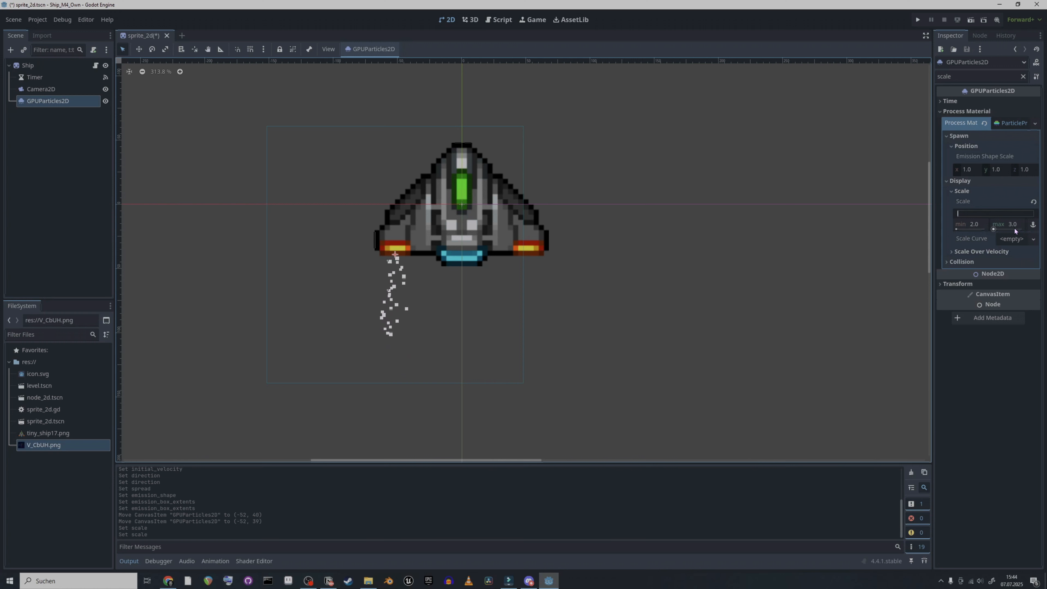
mouse_move(1012, 227)
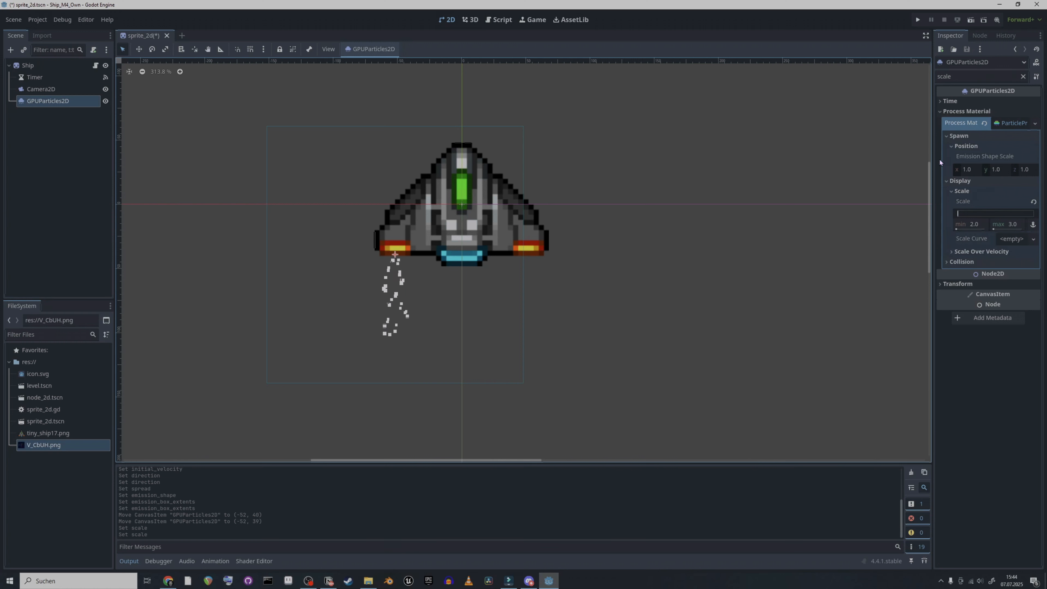
Find the trails settings of the particle emitter and enable trails.
click(997, 77)
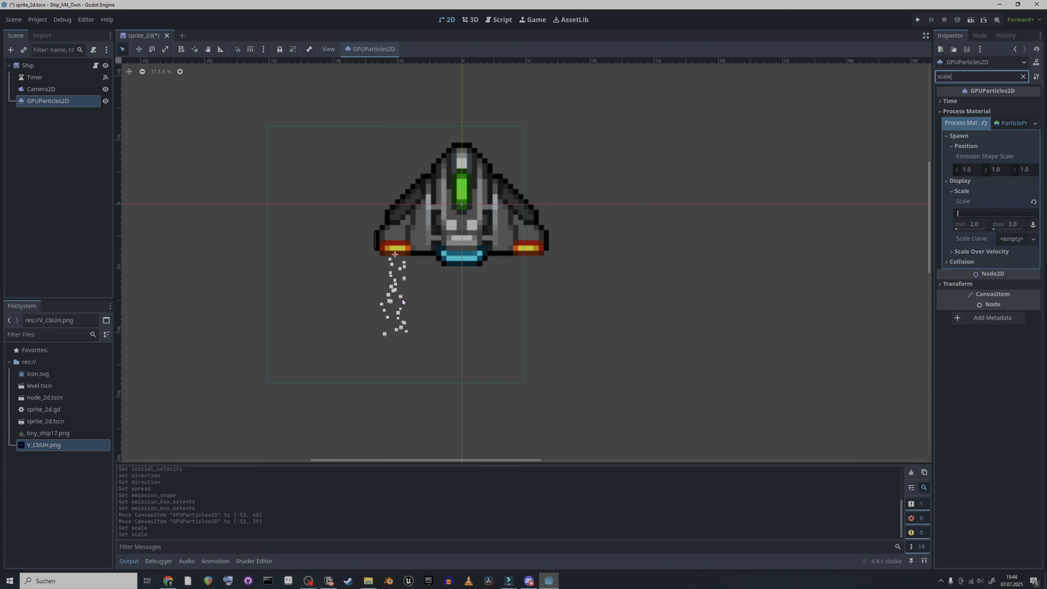
key(BackSpace)
key(BackSpace)
key(BackSpace)
key(BackSpace)
key(BackSpace)
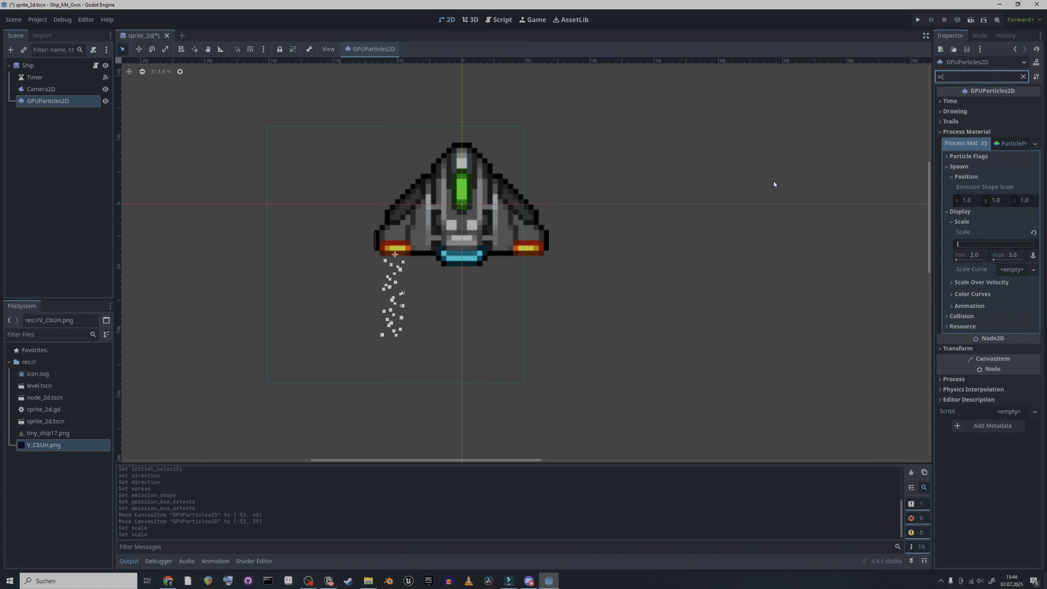
text(trails)
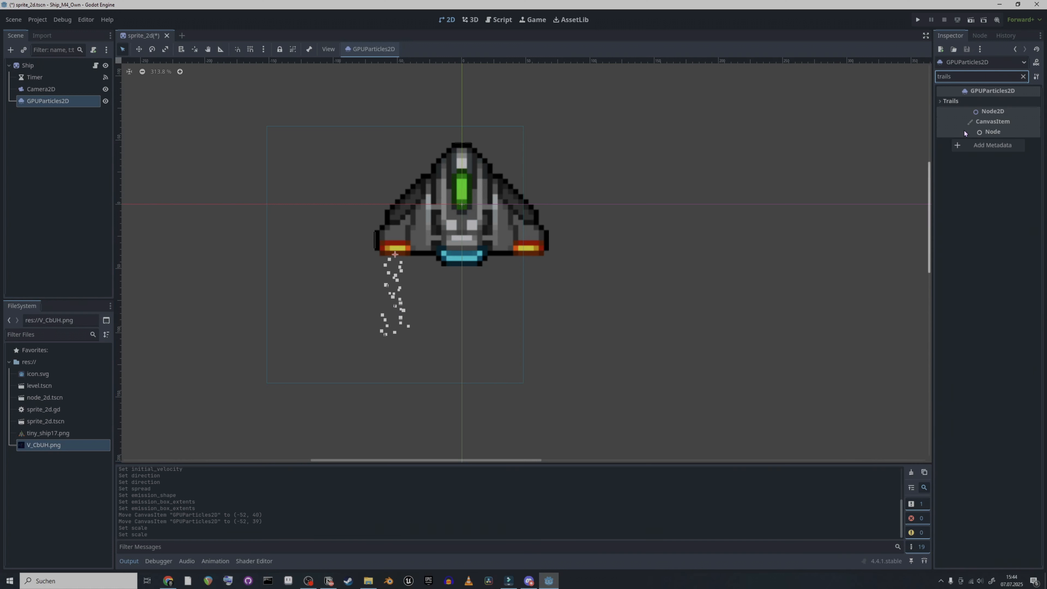
click(941, 101)
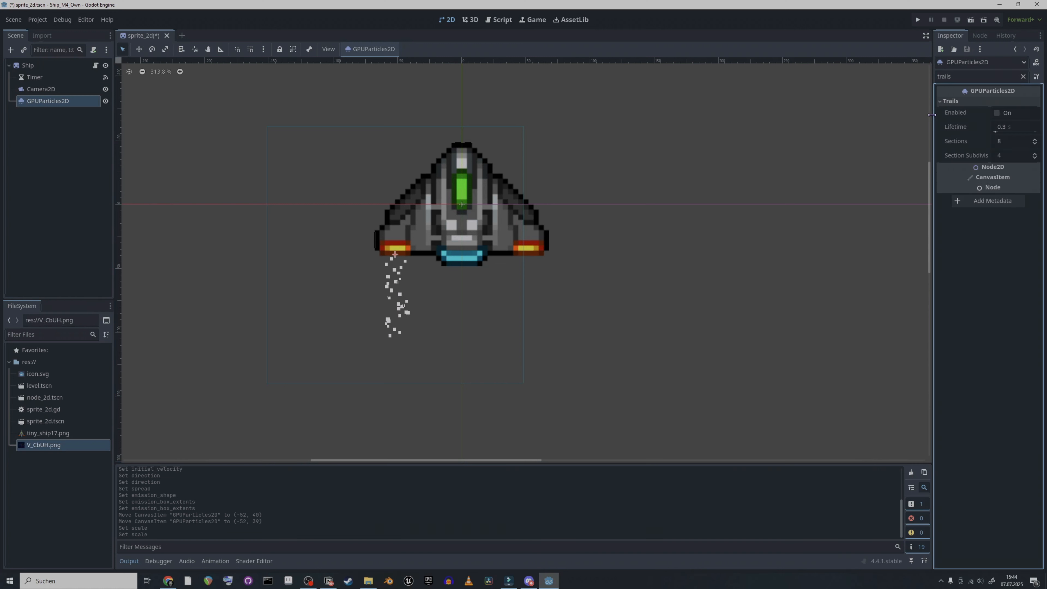
click(996, 114)
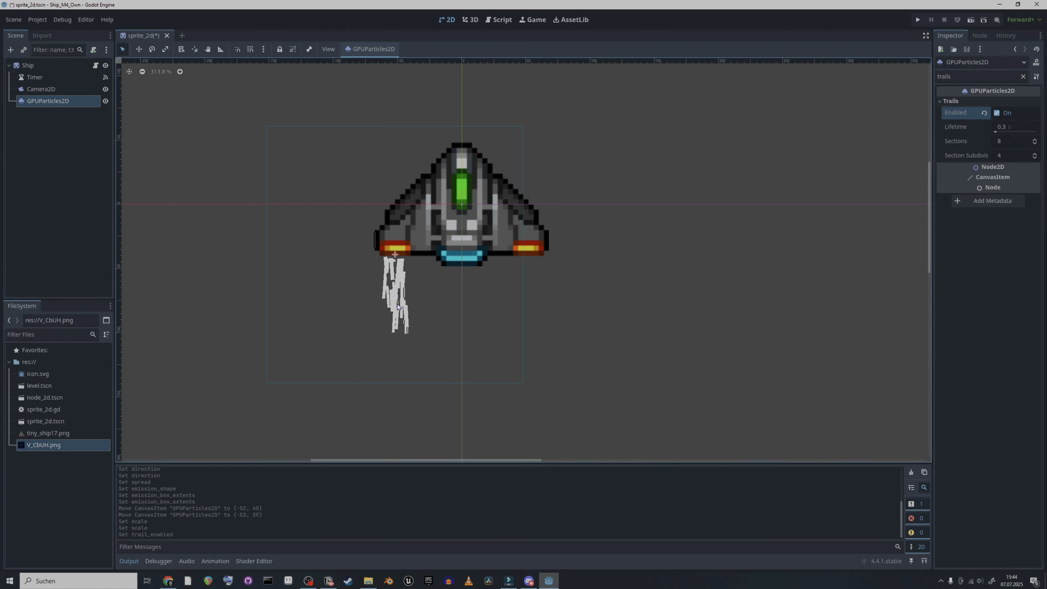
click(1004, 127)
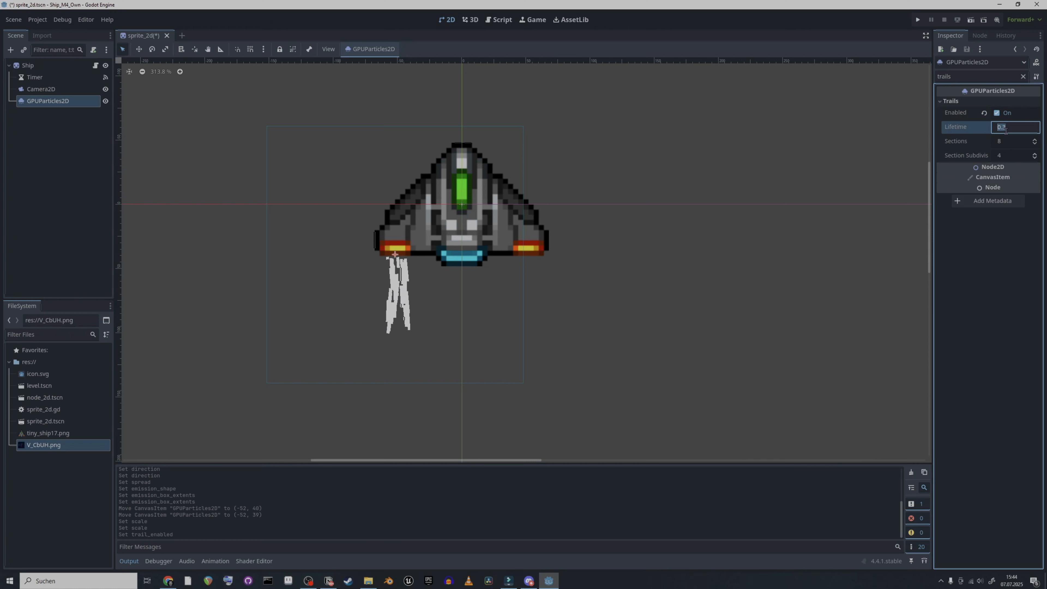
click(1012, 219)
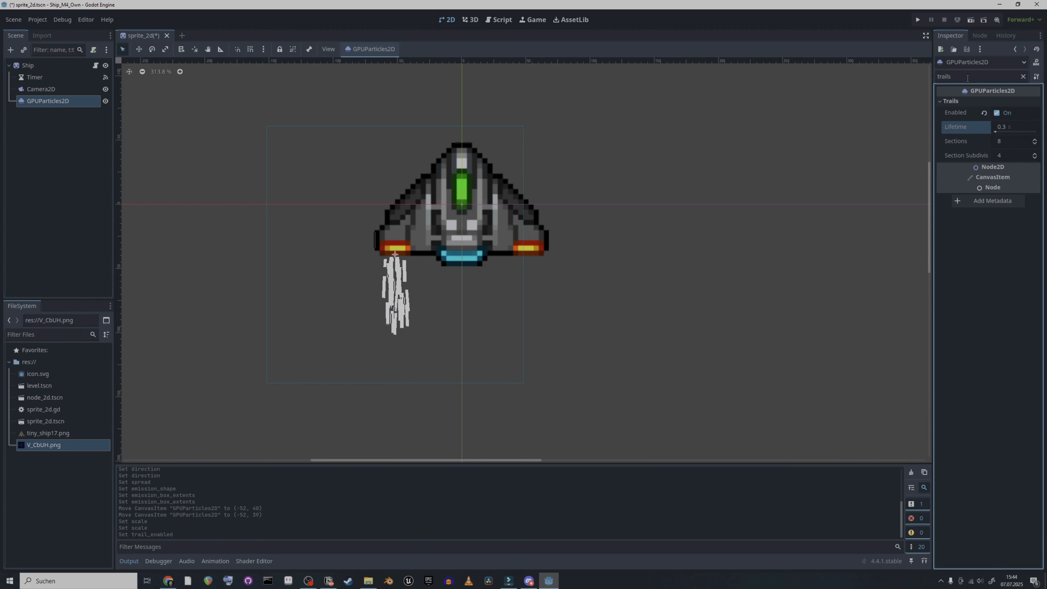
Find the particle emitter's time settings and try short lifetimes such as 0.2 seconds, settling on 0.5 seconds.
drag(974, 77, 922, 77)
text(time)
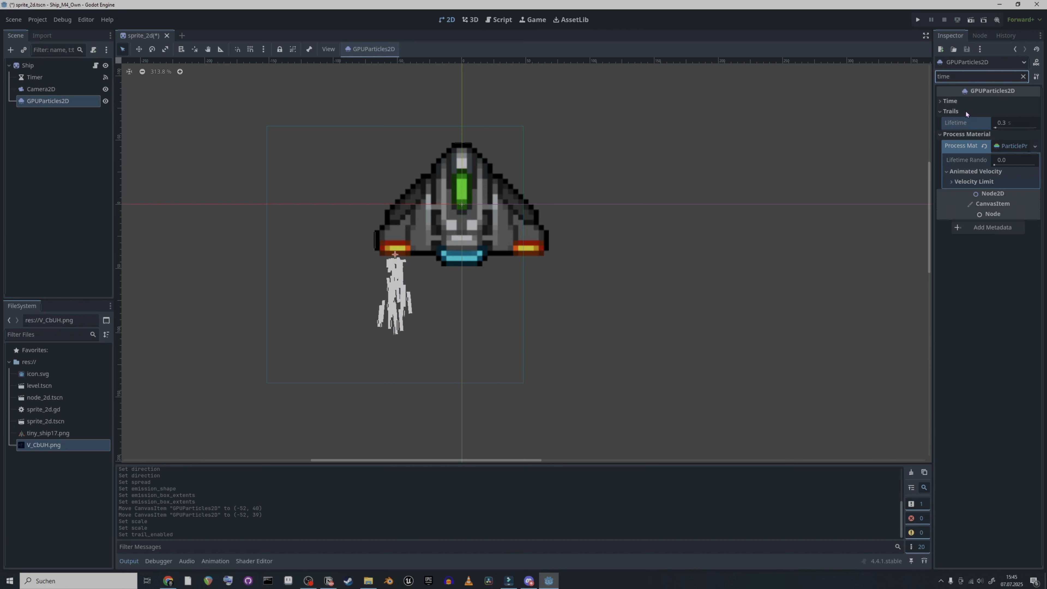
click(939, 112)
click(940, 102)
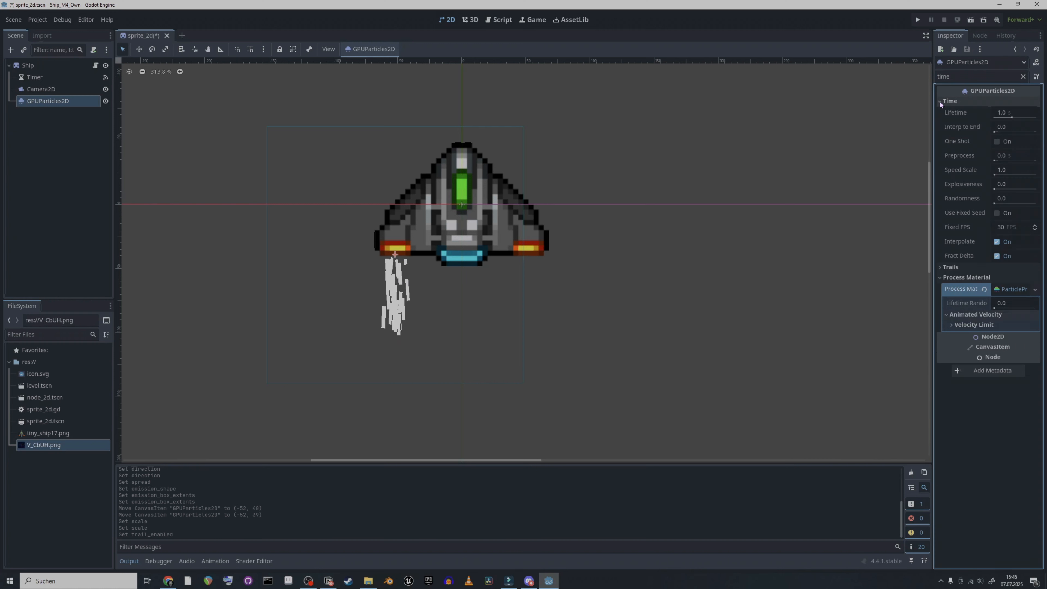
click(1005, 112)
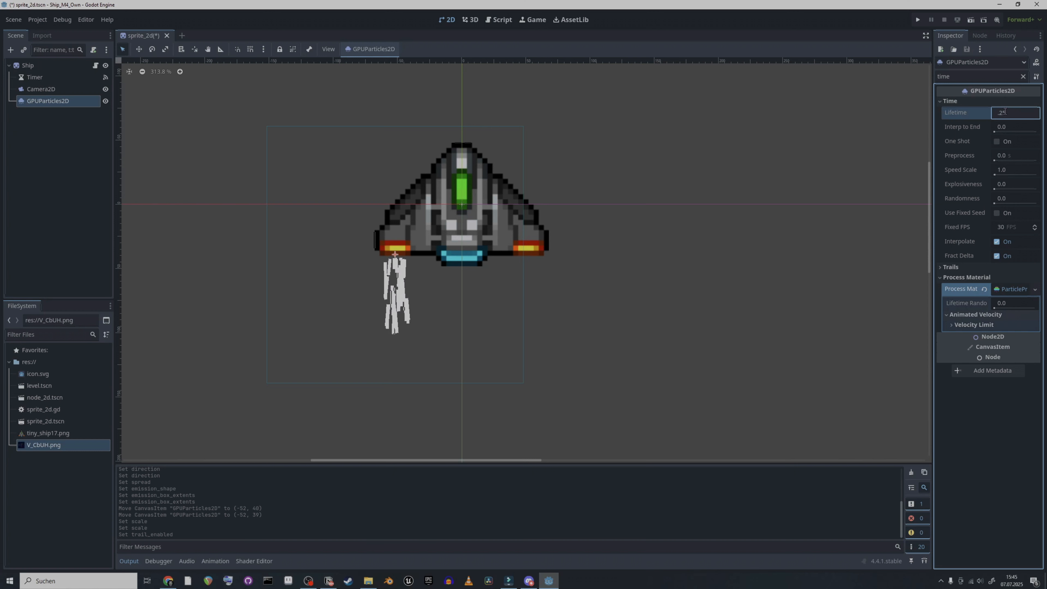
key(Return)
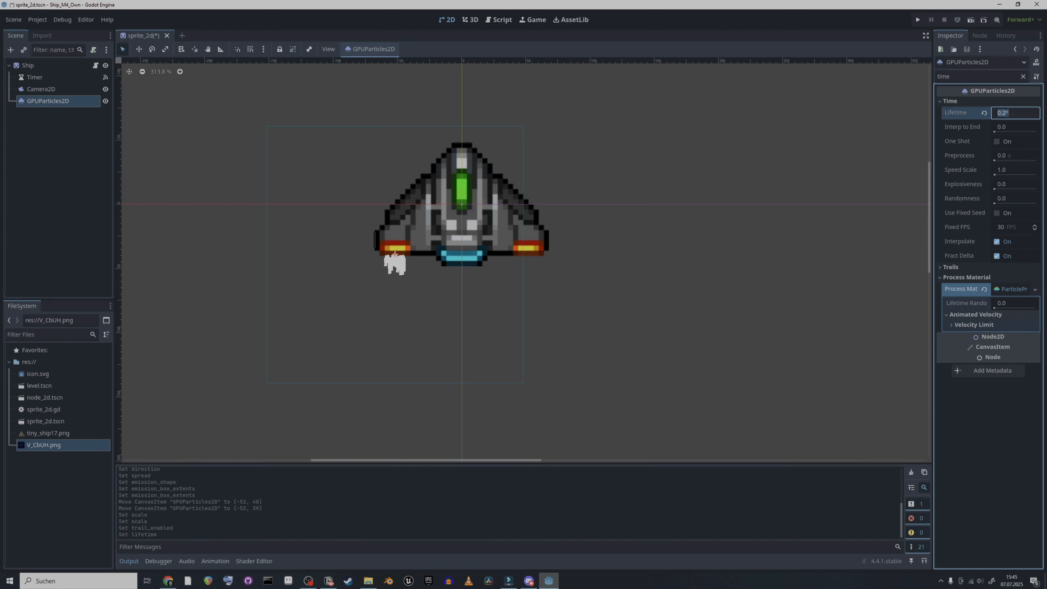
text(.35)
key(Return)
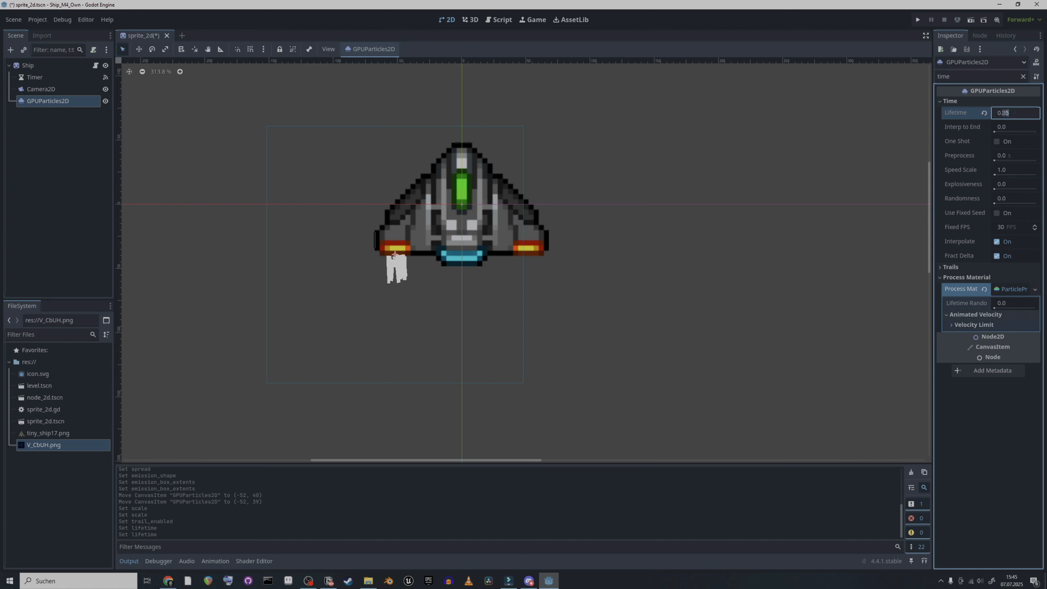
key(Return)
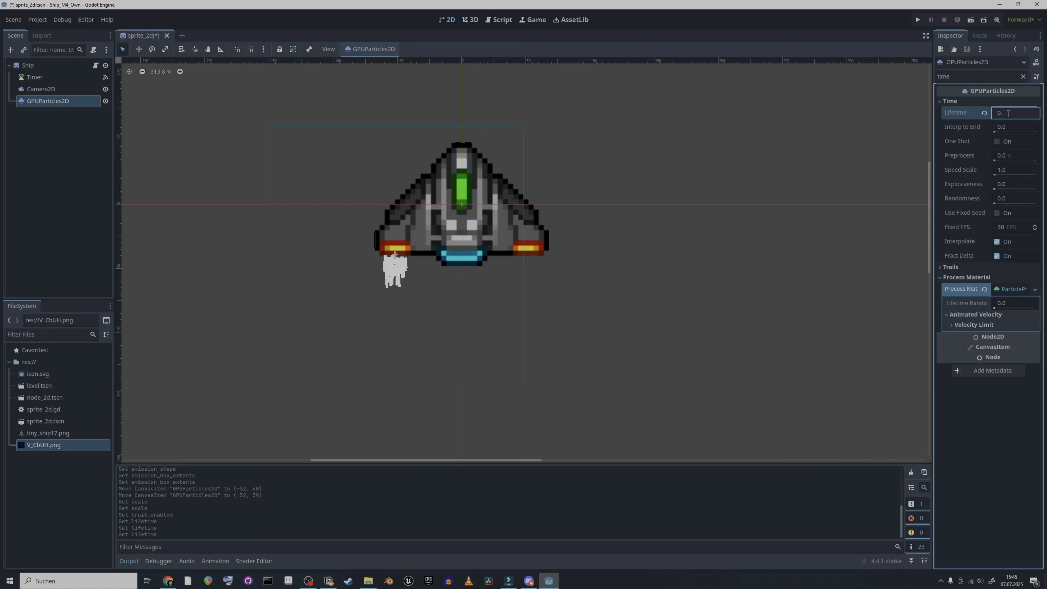
text(5)
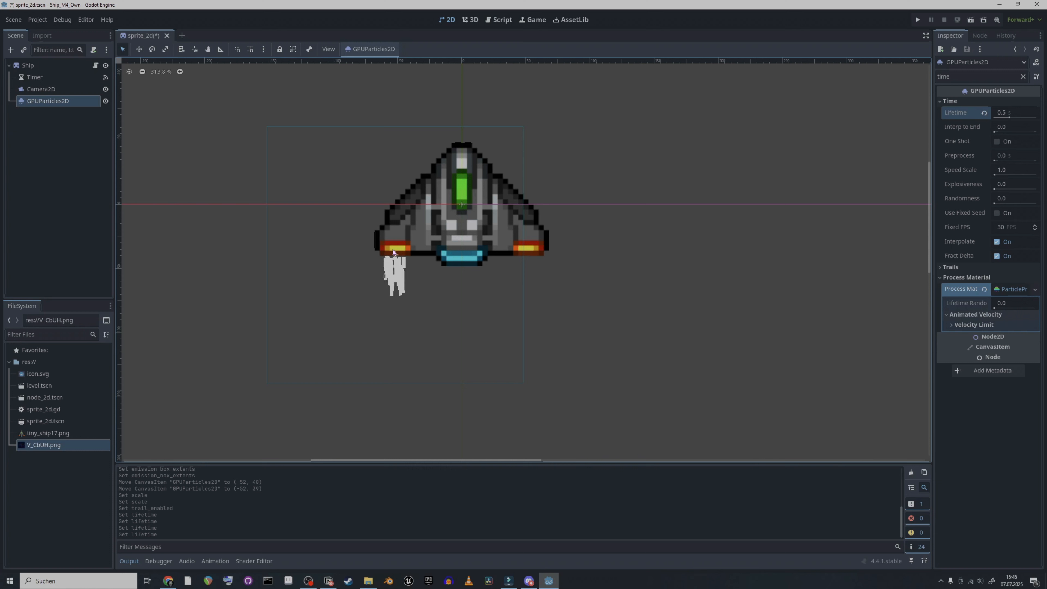
Find the color curves settings in the process material and set the particle color to orange, hex f39a6b.
click(943, 79)
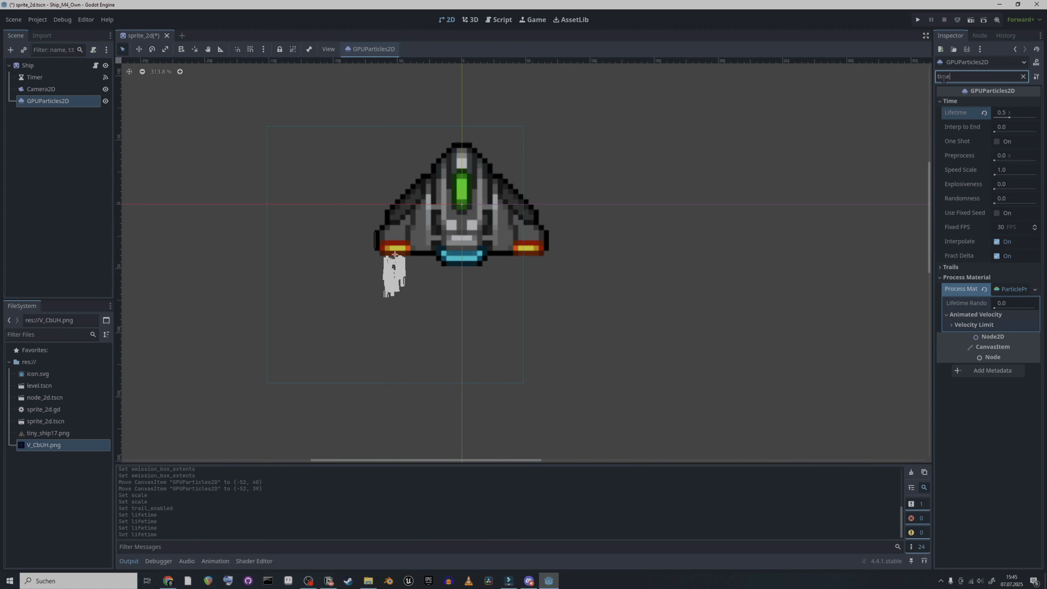
text(color)
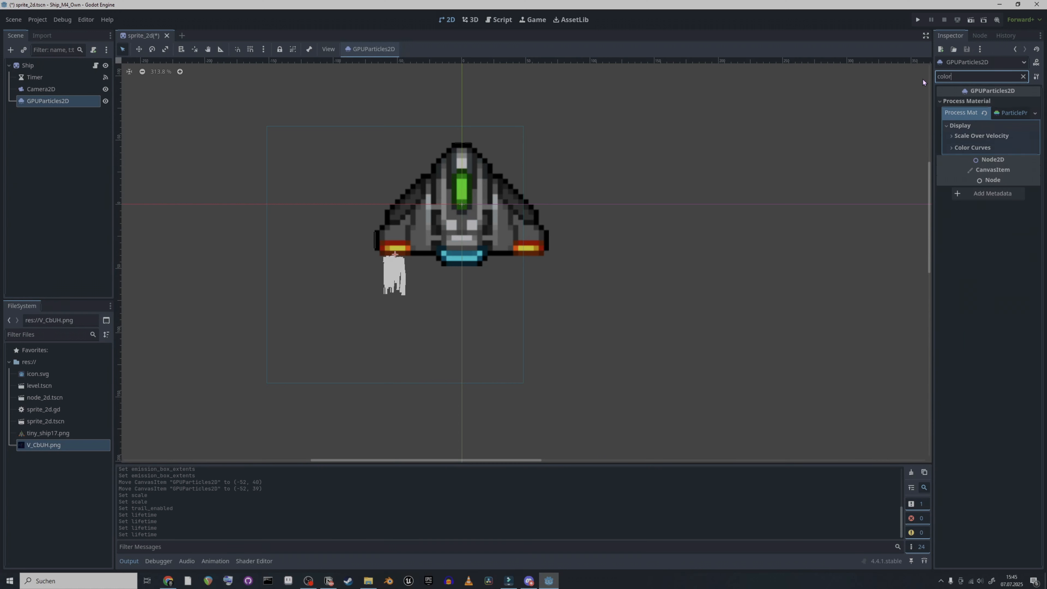
click(952, 148)
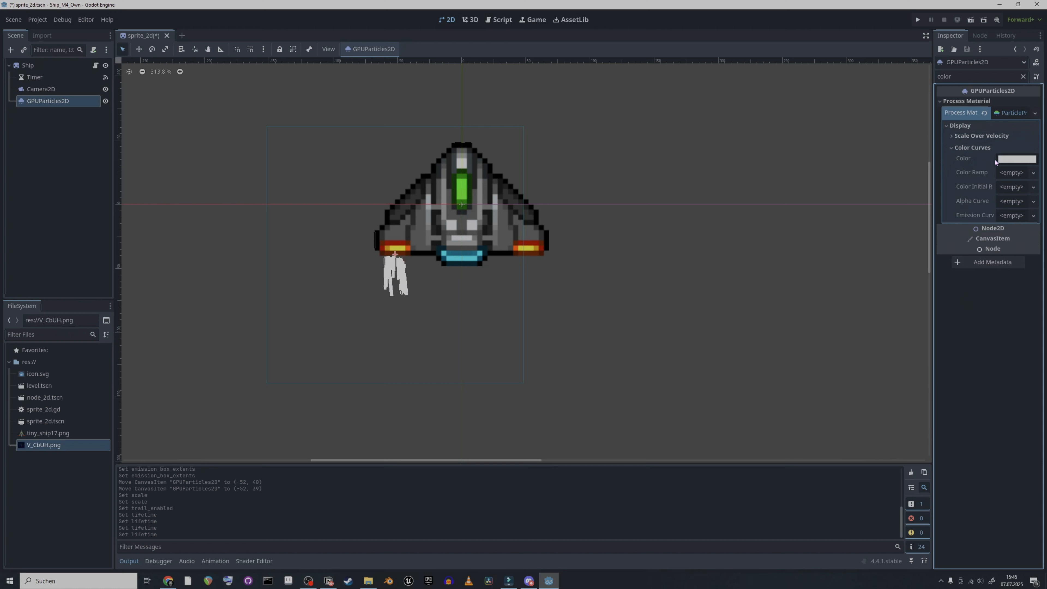
click(1010, 159)
drag(1032, 220, 1003, 252)
drag(1035, 208, 1037, 203)
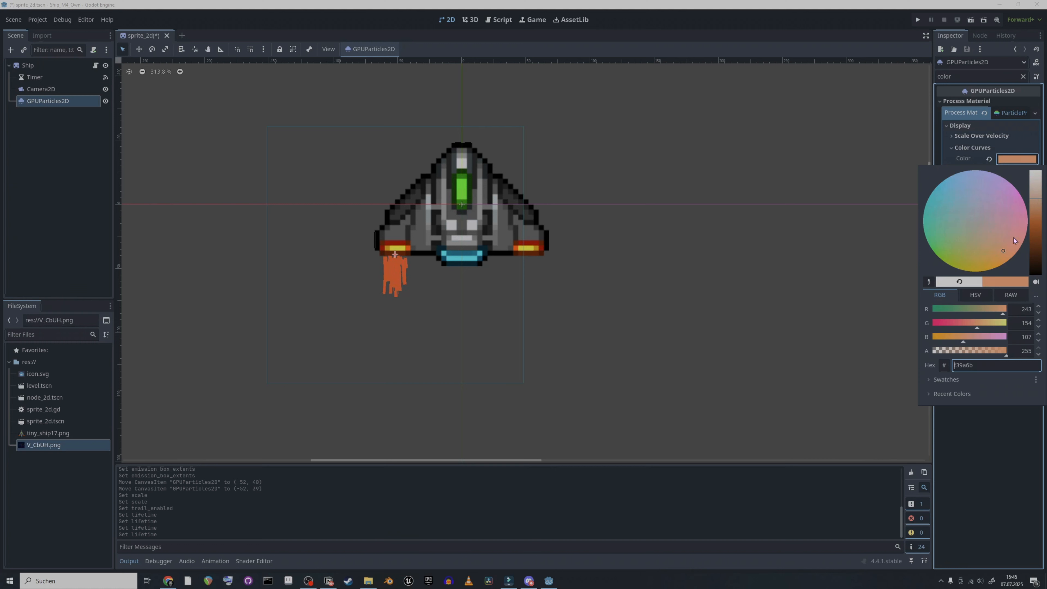
click(776, 217)
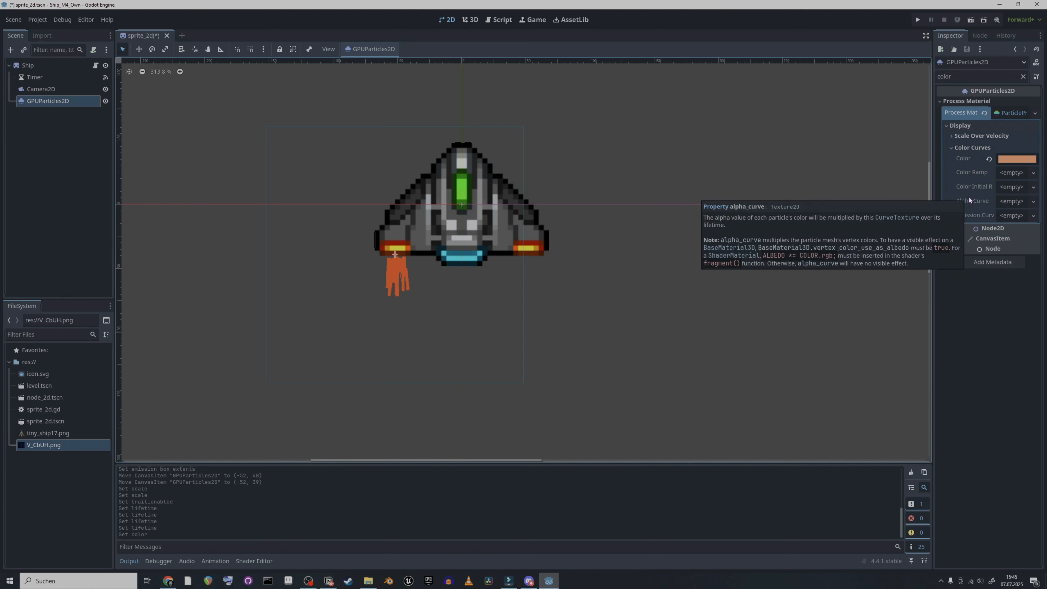
click(970, 114)
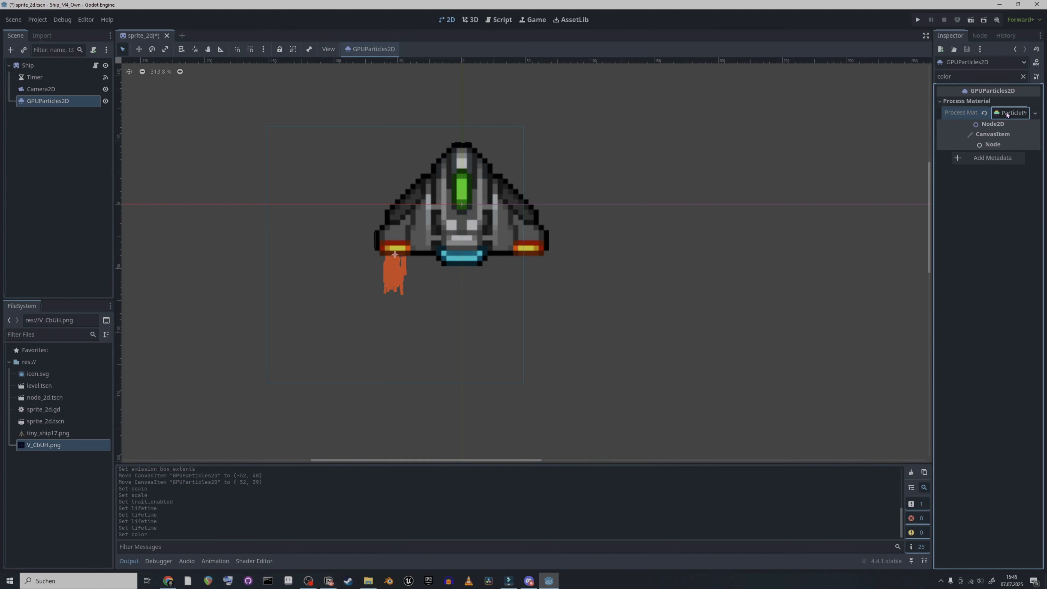
click(970, 114)
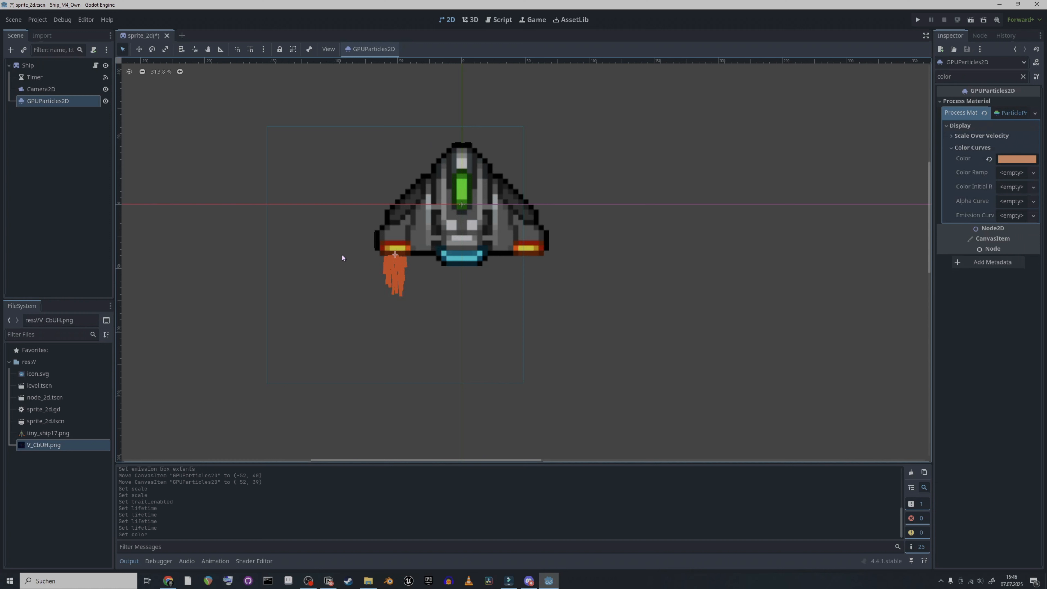
Duplicate the GPUParticles2D node in the ship's scene tree.
click(73, 143)
click(48, 101)
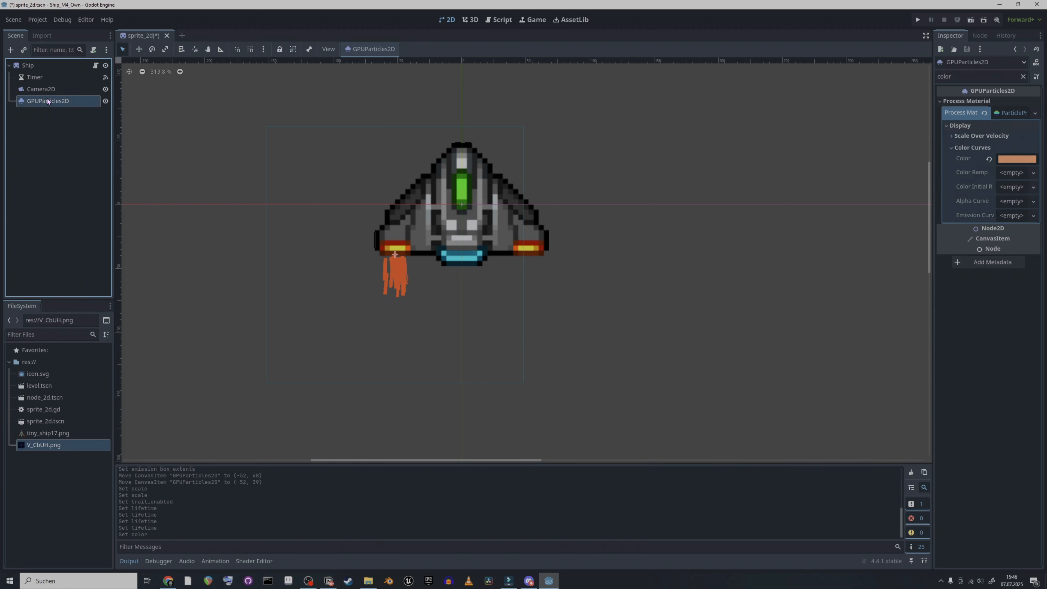
right_click(48, 101)
click(78, 254)
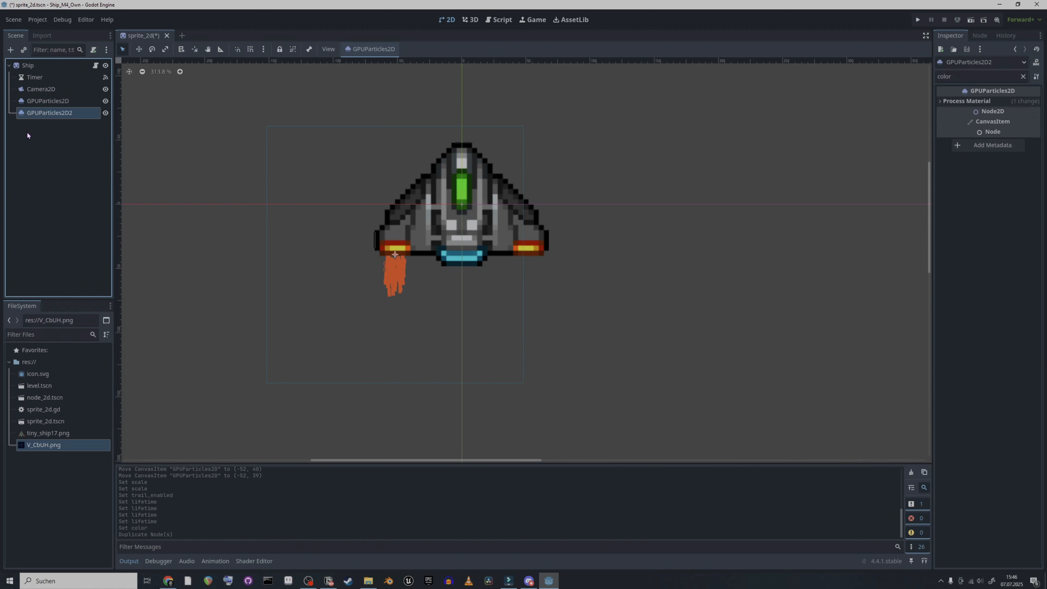
Move the duplicated emitter onto the lower edge of the ship's right orange thruster, at about (52, 39), and deselect it.
drag(394, 255, 528, 257)
scroll(505, 263, up, 5)
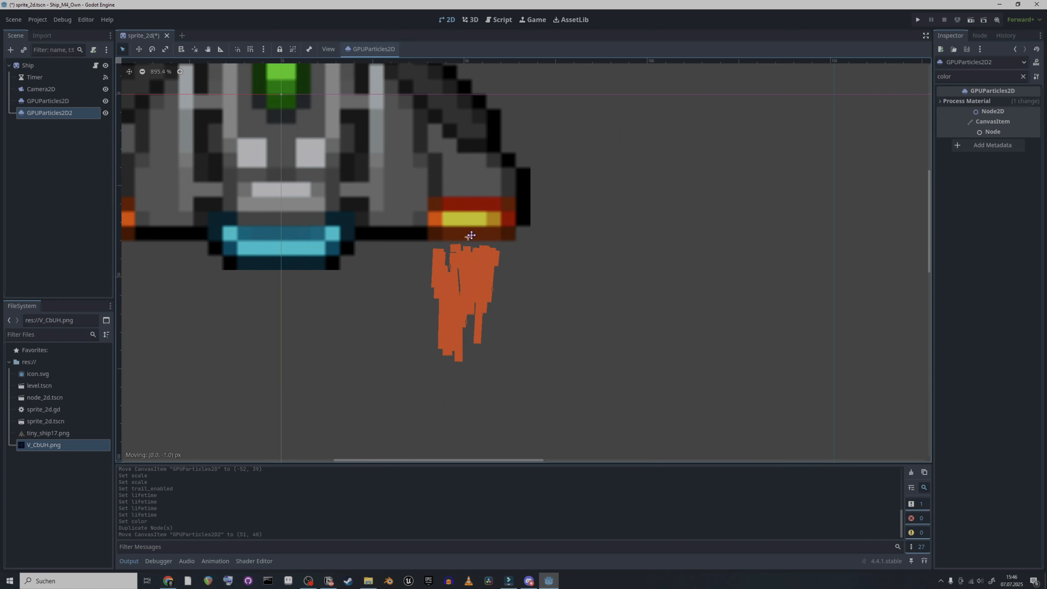
drag(469, 242, 474, 235)
scroll(579, 211, down, 4)
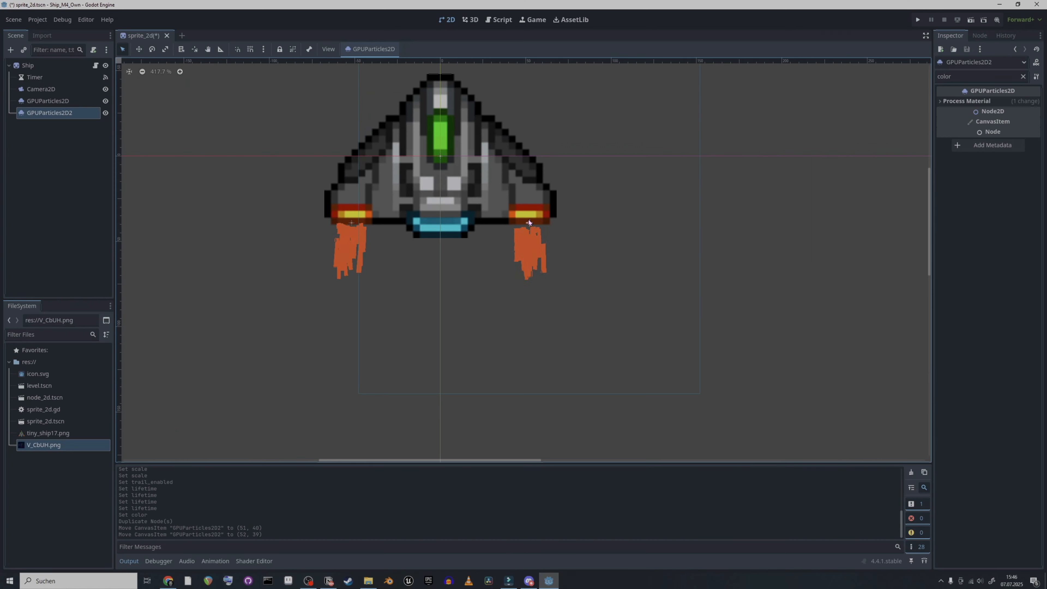
scroll(523, 222, up, 6)
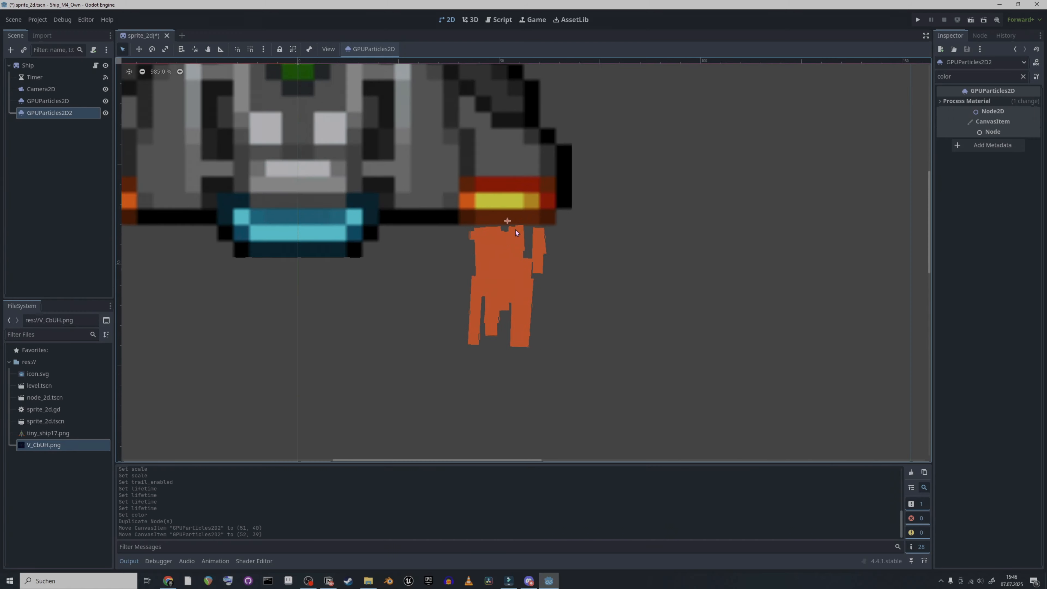
scroll(591, 246, down, 8)
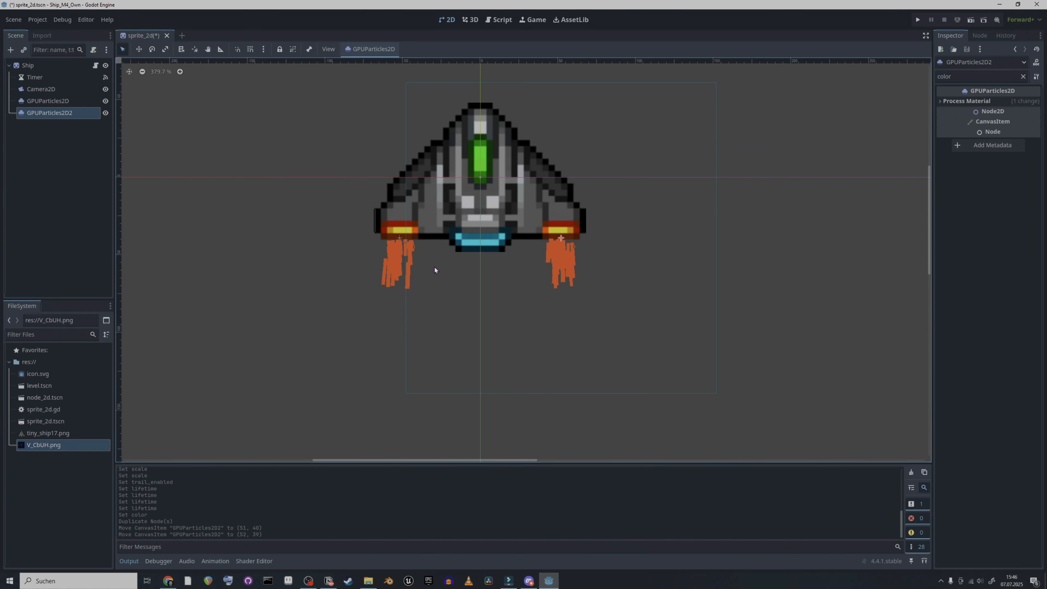
click(325, 250)
middle_drag(334, 290, 308, 274)
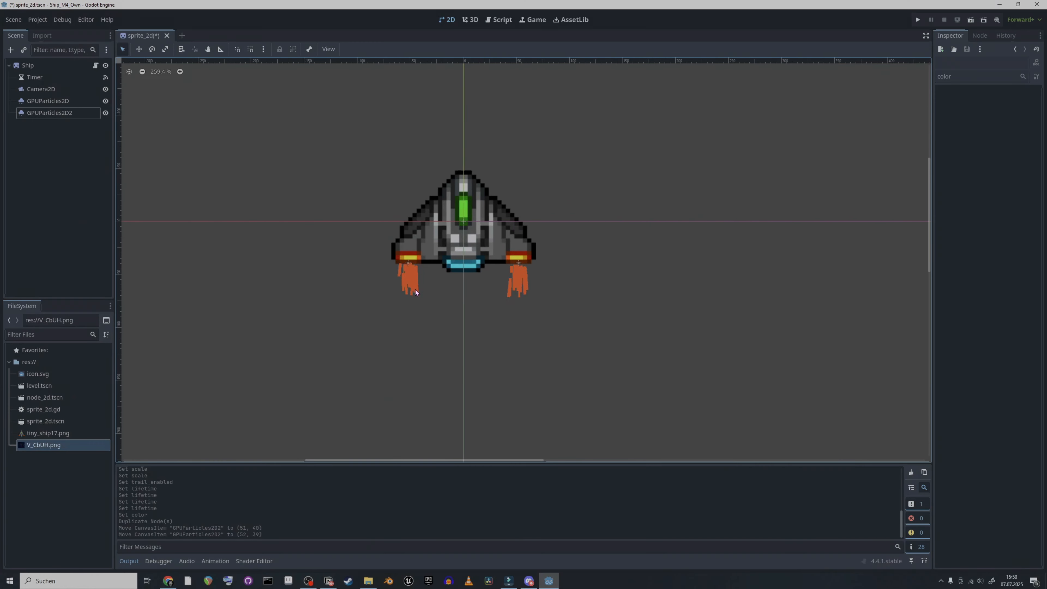
Find the hue variation settings in the display section of the original GPUParticles2D node's process material.
click(66, 101)
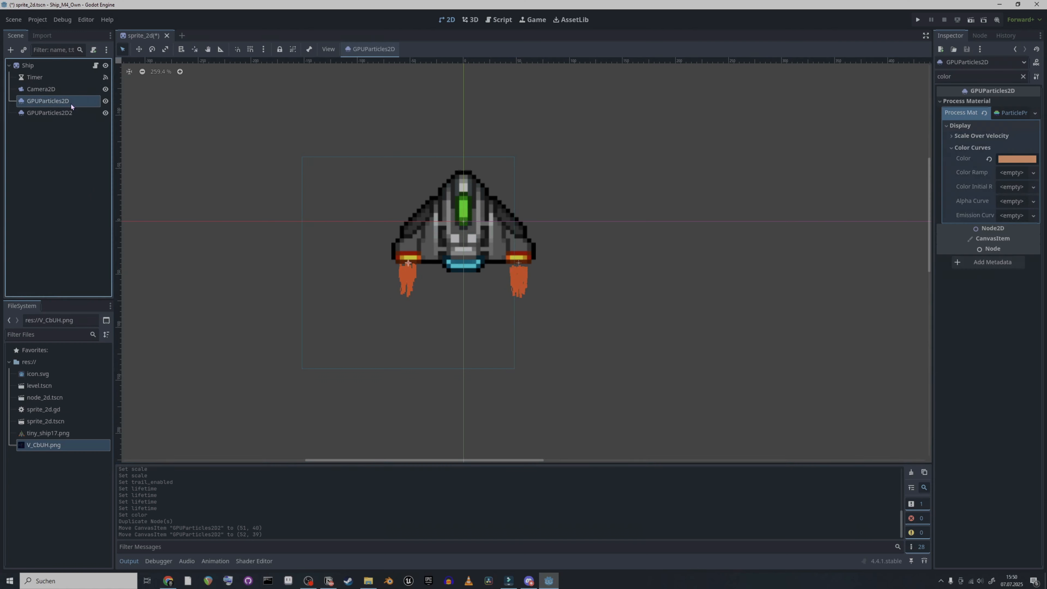
click(967, 77)
key(BackSpace)
key(BackSpace)
key(BackSpace)
key(BackSpace)
key(BackSpace)
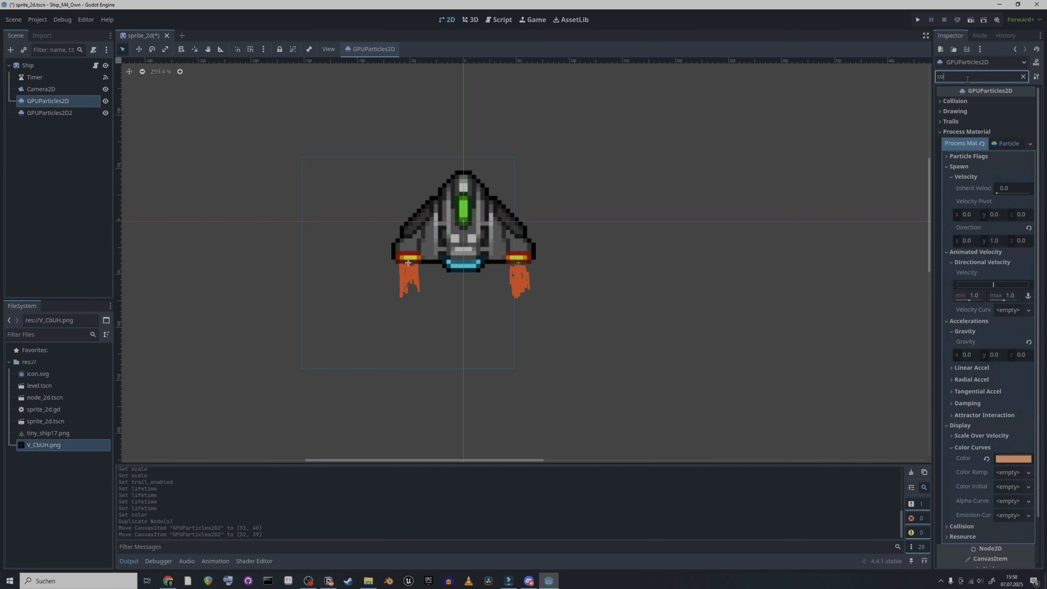
text(hue var)
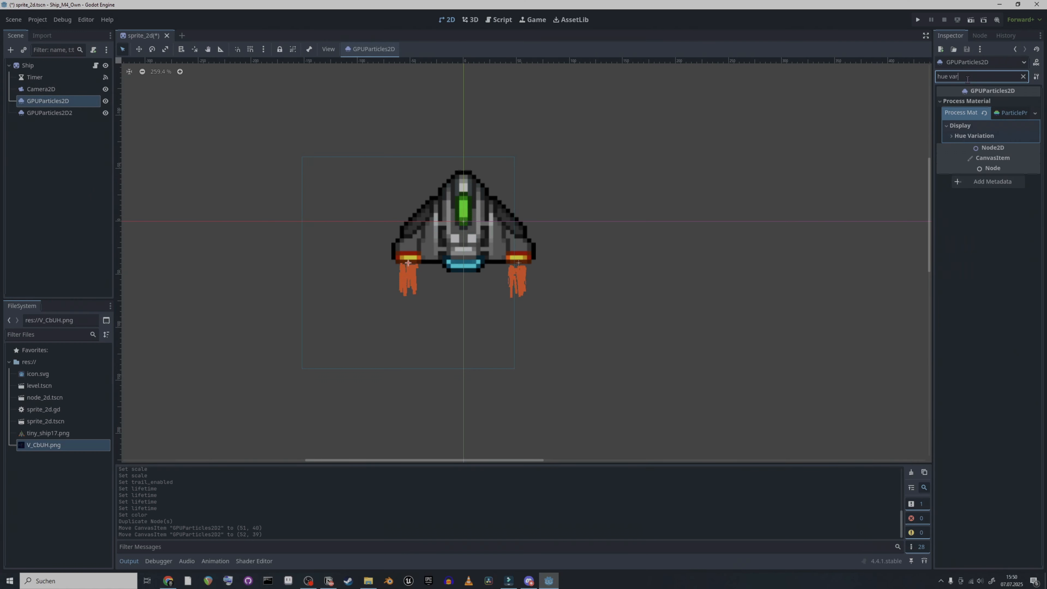
click(953, 136)
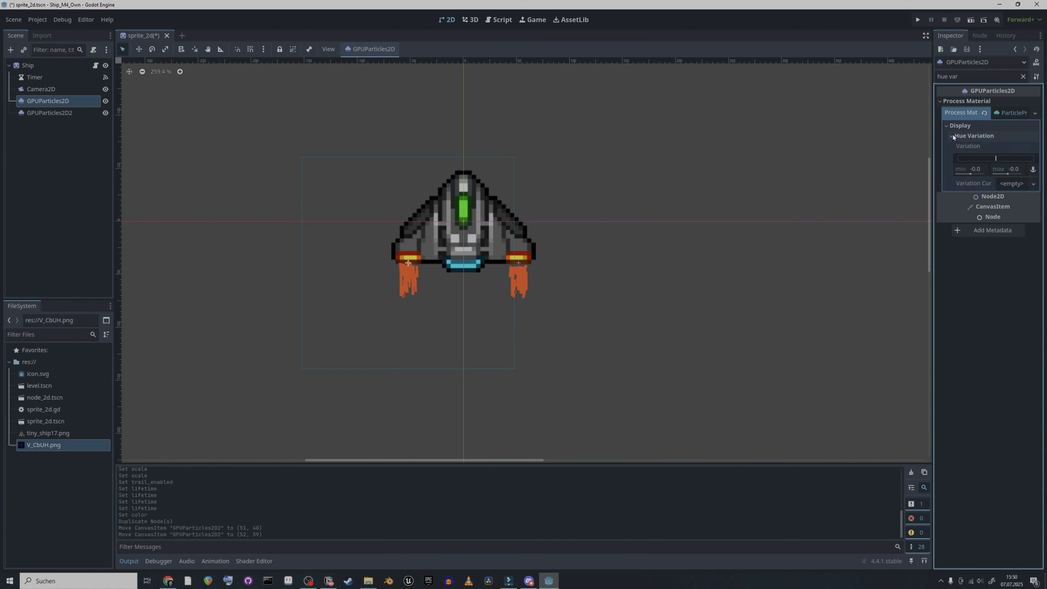
Try a hue variation minimum of -0.03, followed by maximum values of -0.3 and 0.3.
click(979, 167)
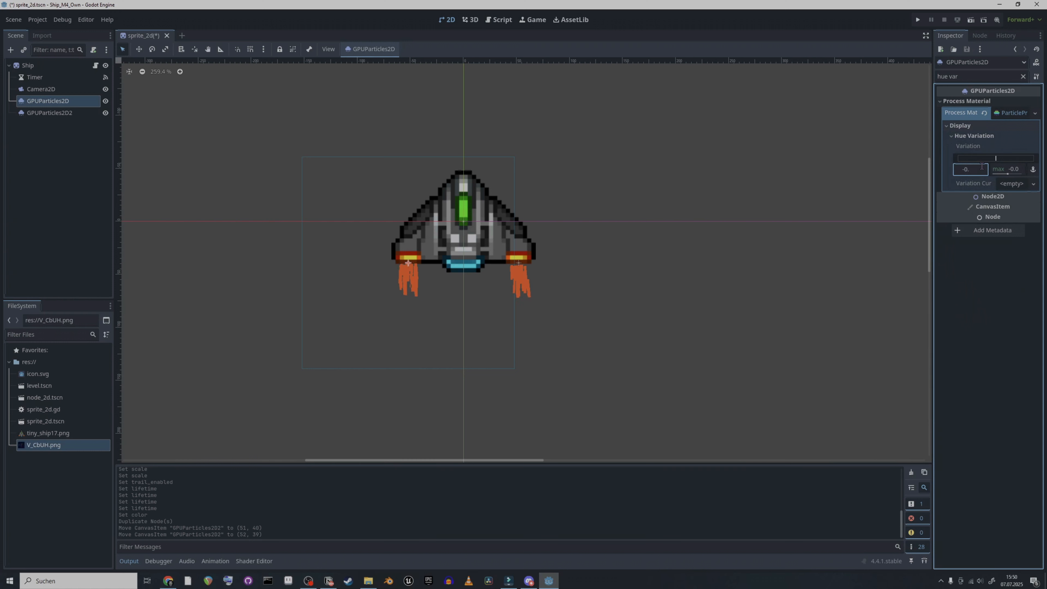
key(Return)
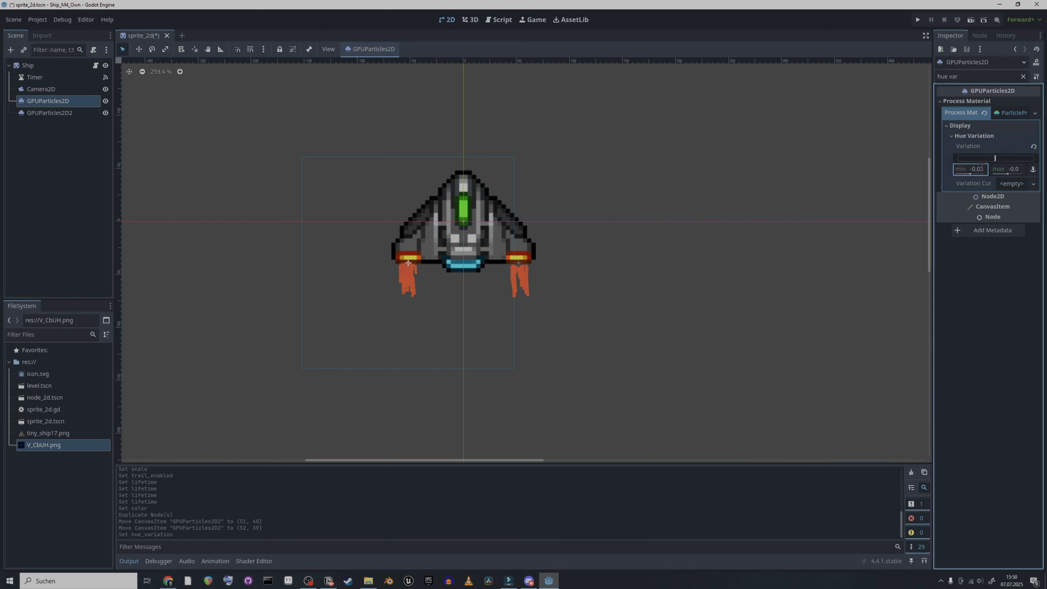
click(1005, 173)
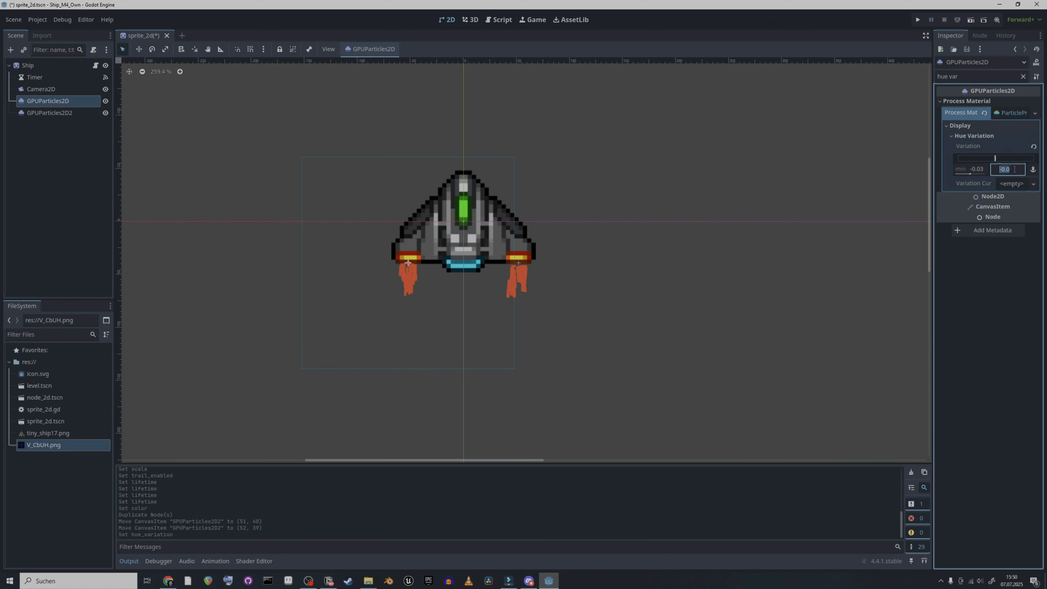
key(Return)
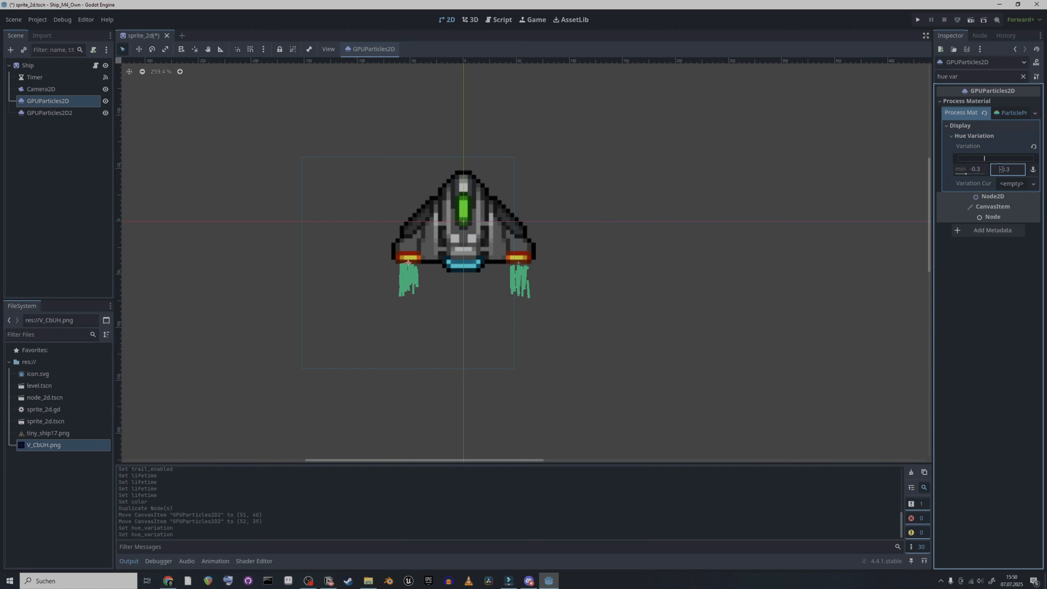
key(Return)
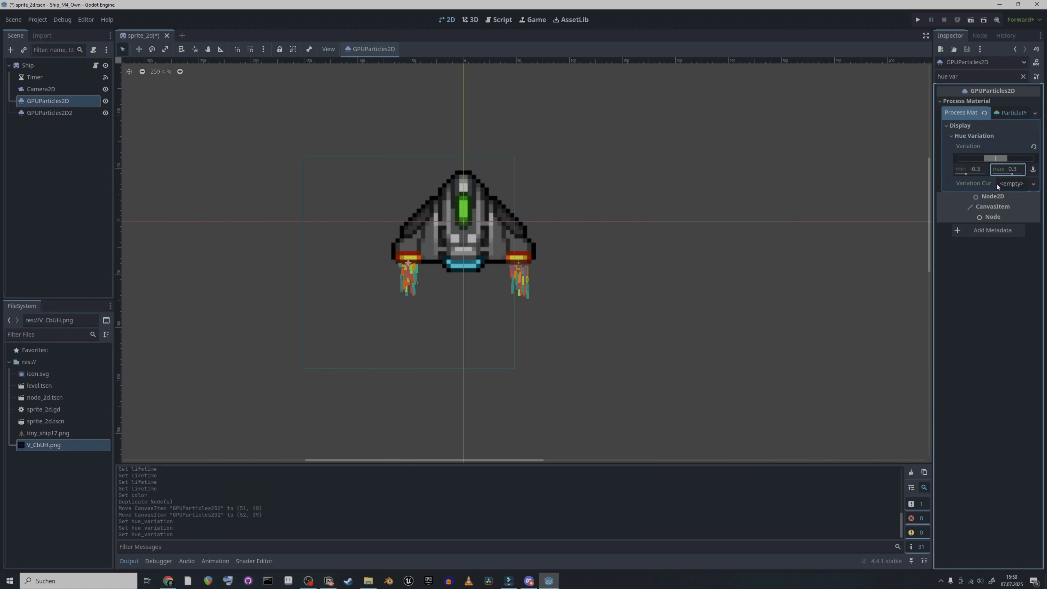
Set the hue variation of the thruster particles to a minimum of -0.01 and a maximum of 0.01.
click(976, 170)
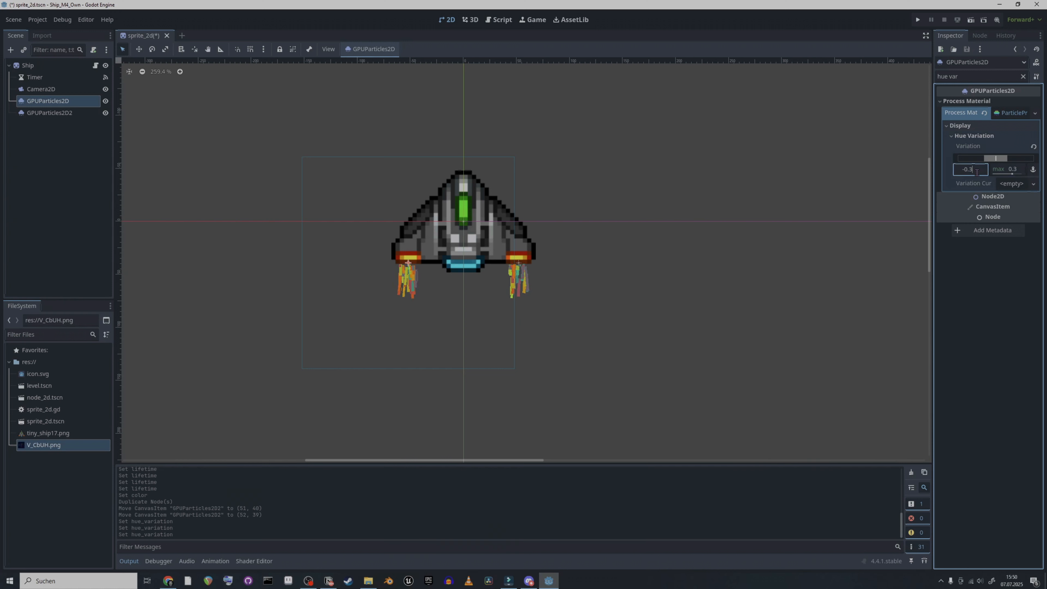
key(BackSpace)
text(0)
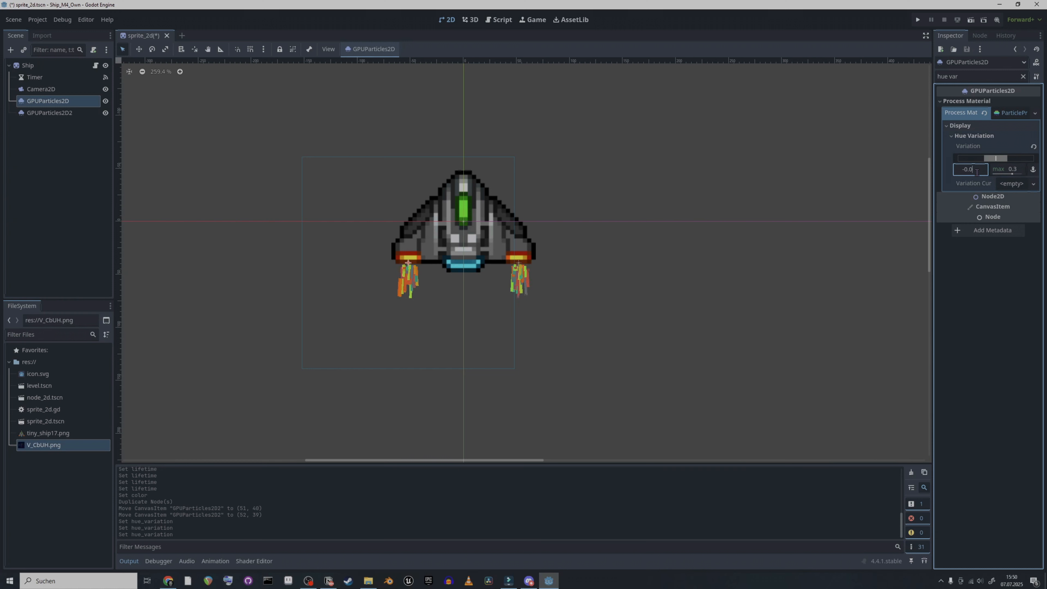
text(1)
key(Return)
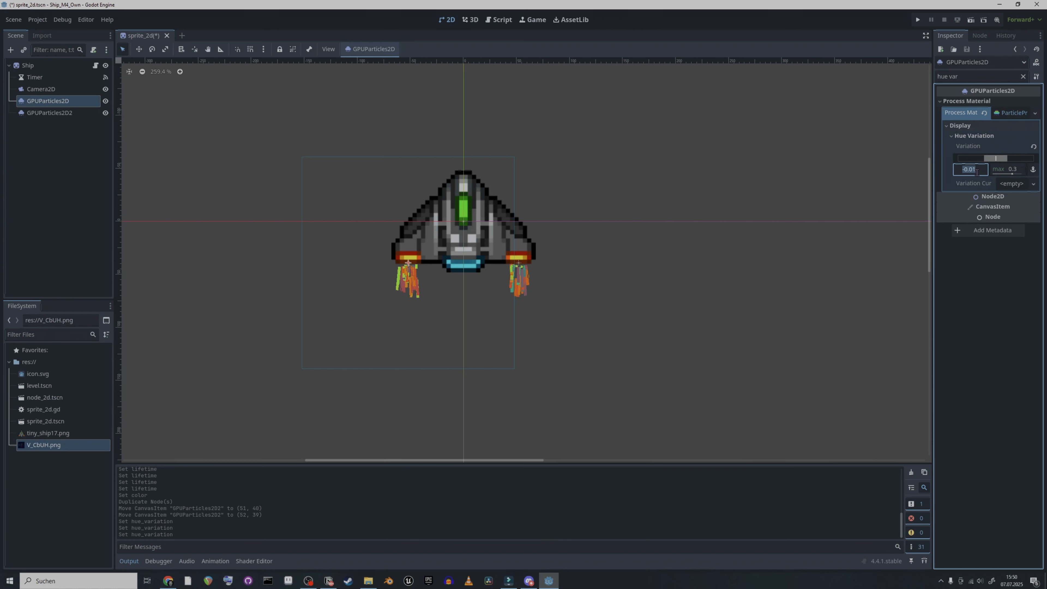
click(1014, 168)
key(BackSpace)
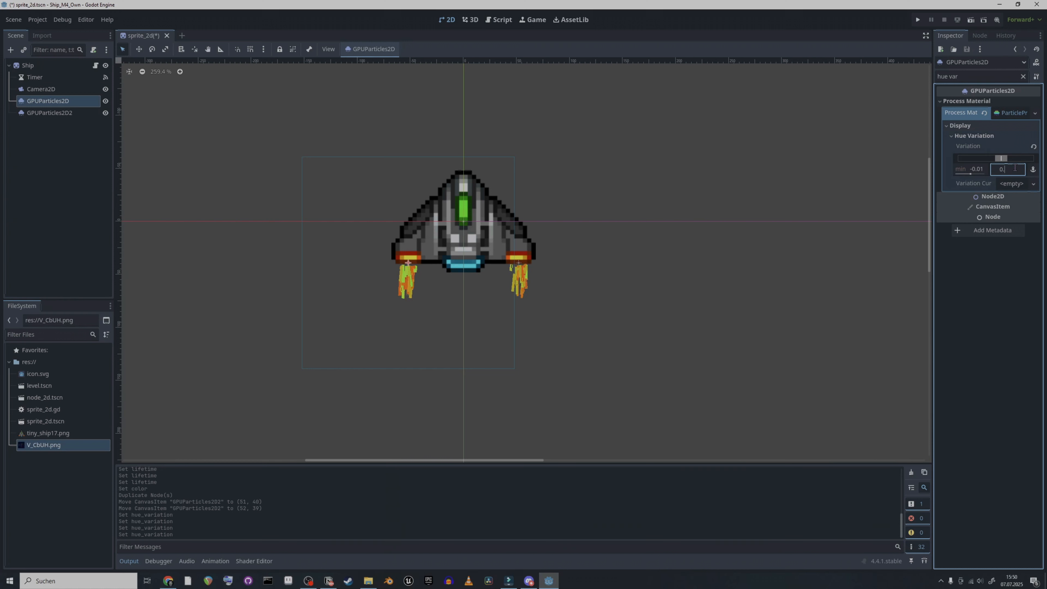
text(01)
key(Return)
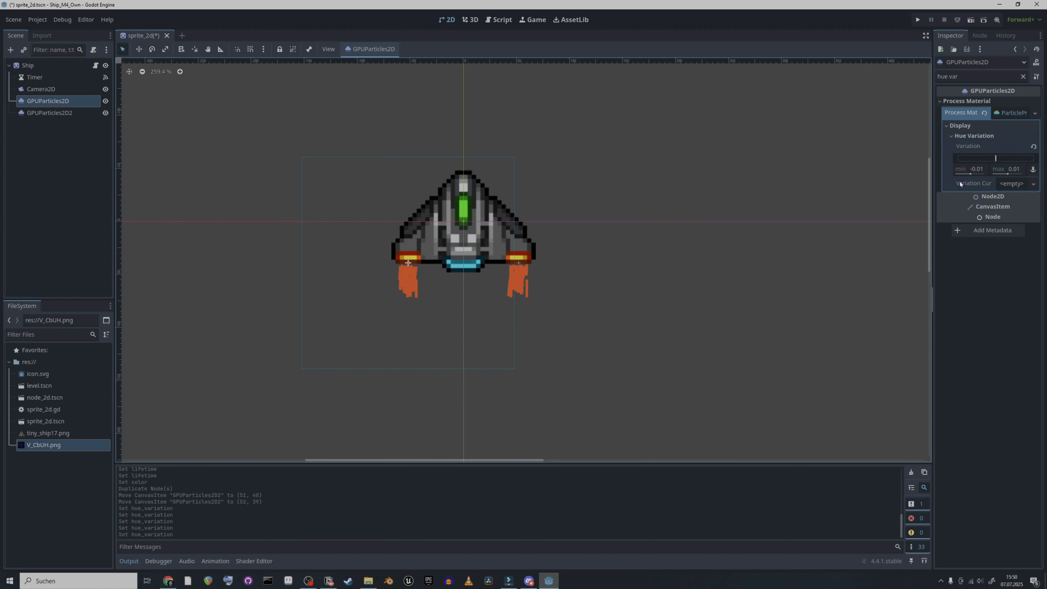
Try a hue variation minimum of -0.04 and maximum of 0.04 on the thruster particles.
click(977, 169)
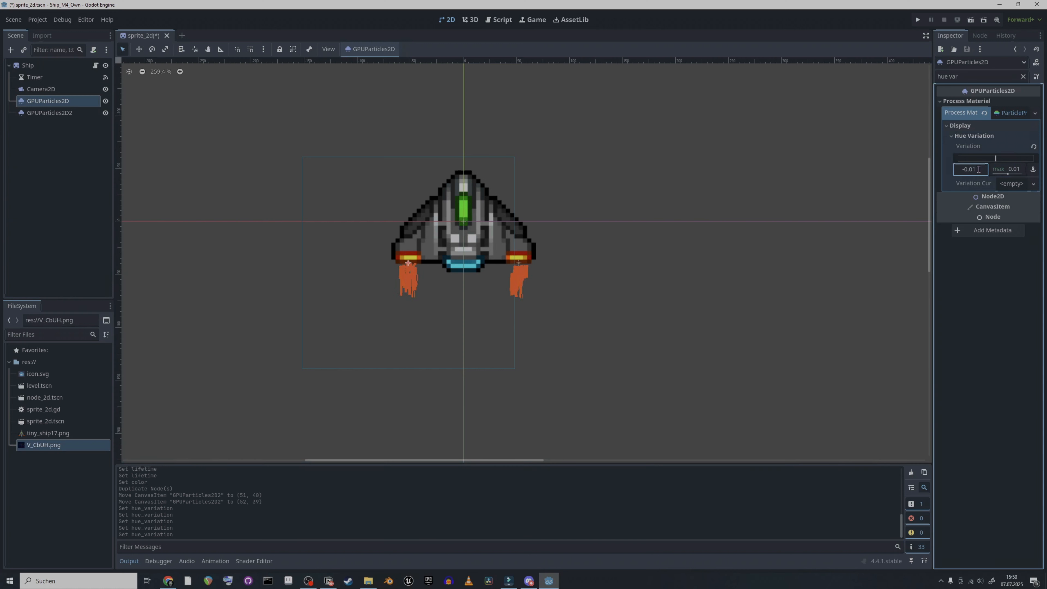
key(BackSpace)
text(4)
click(1016, 169)
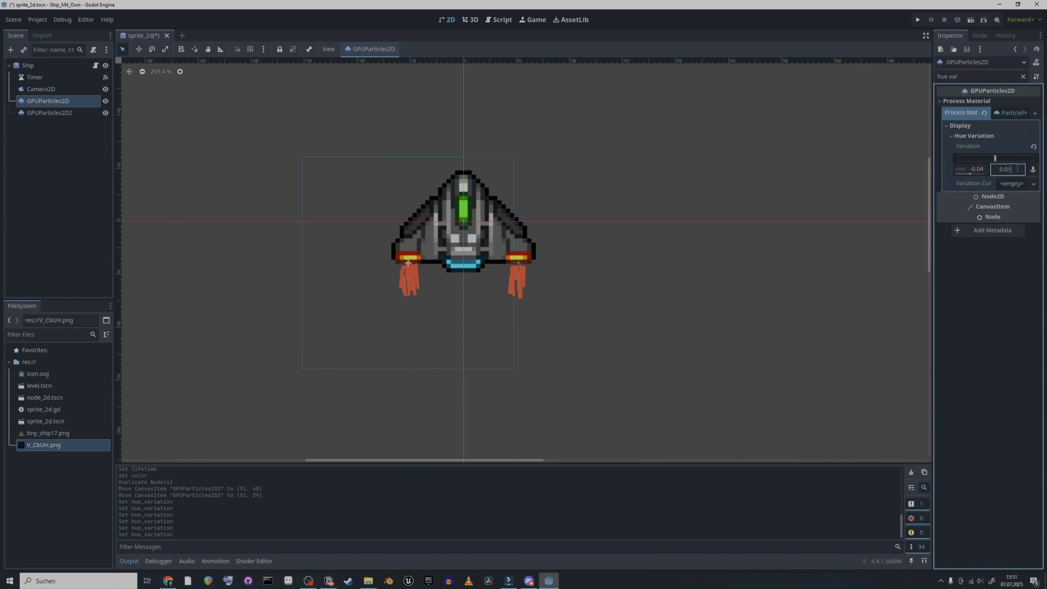
key(BackSpace)
text(4)
key(Return)
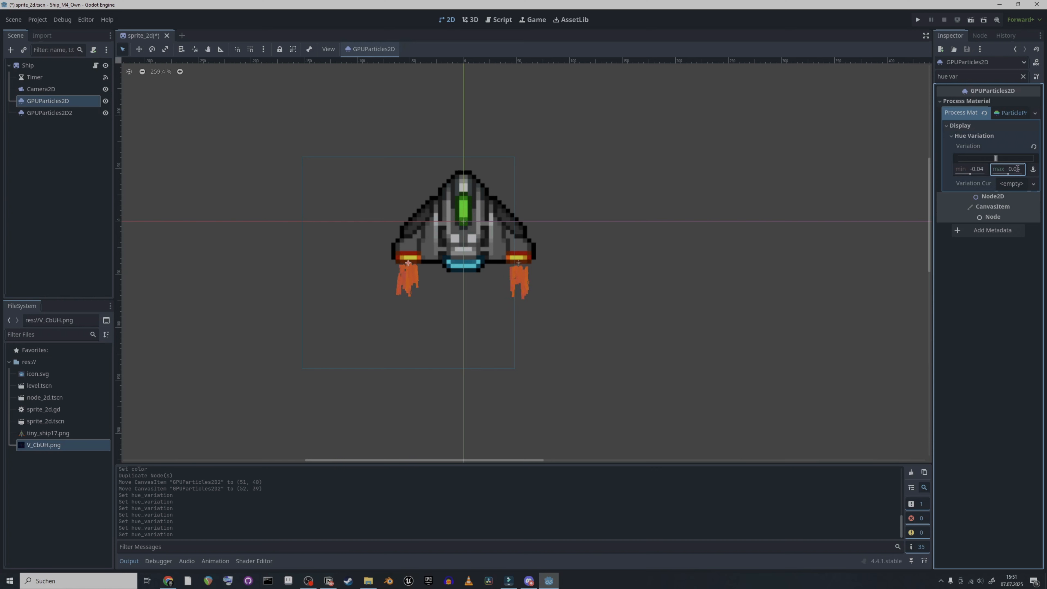
scroll(571, 275, up, 5)
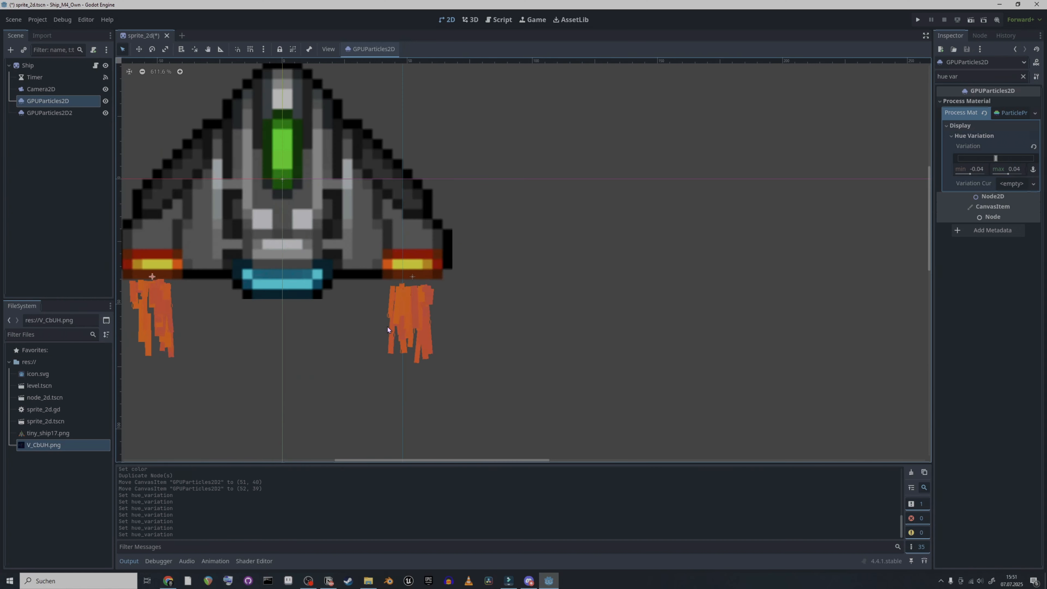
scroll(433, 317, down, 4)
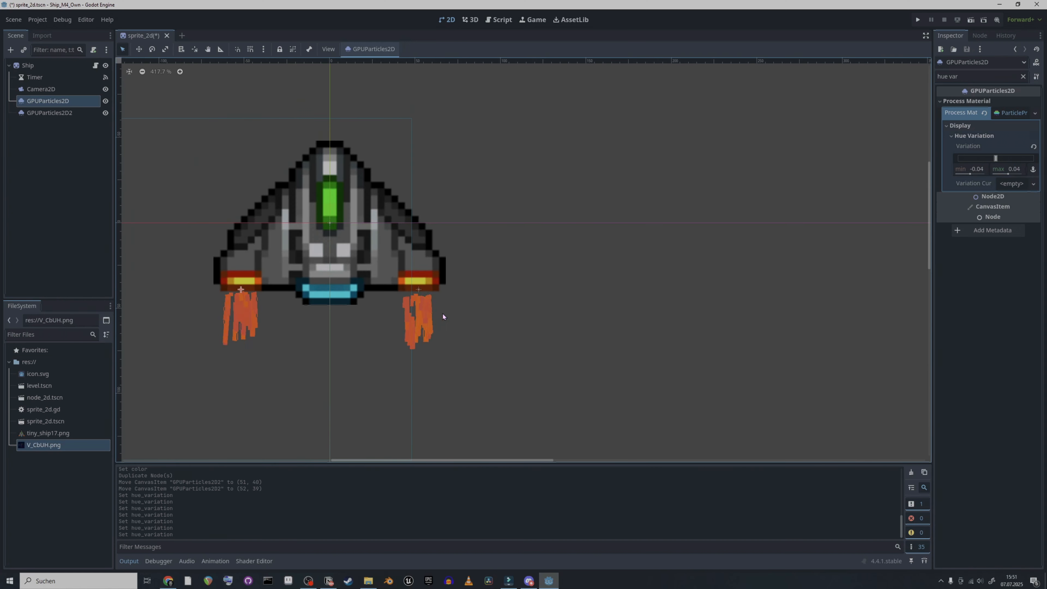
Set the thruster particles' hue variation to a minimum of -0.05 and a maximum of 0.05, and deselect the emitter.
click(977, 170)
click(1017, 168)
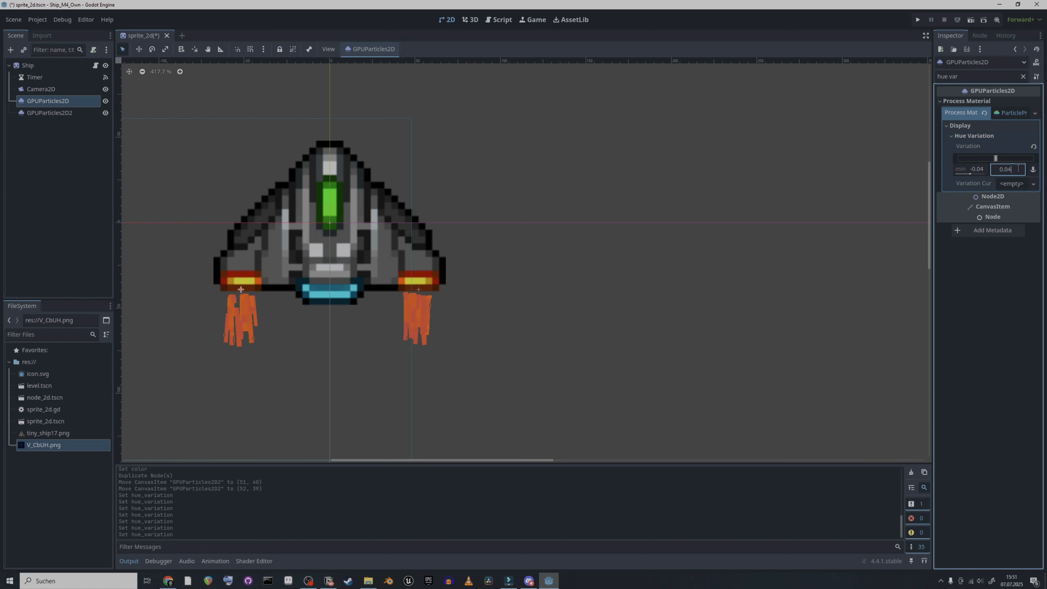
key(BackSpace)
text(5)
click(980, 170)
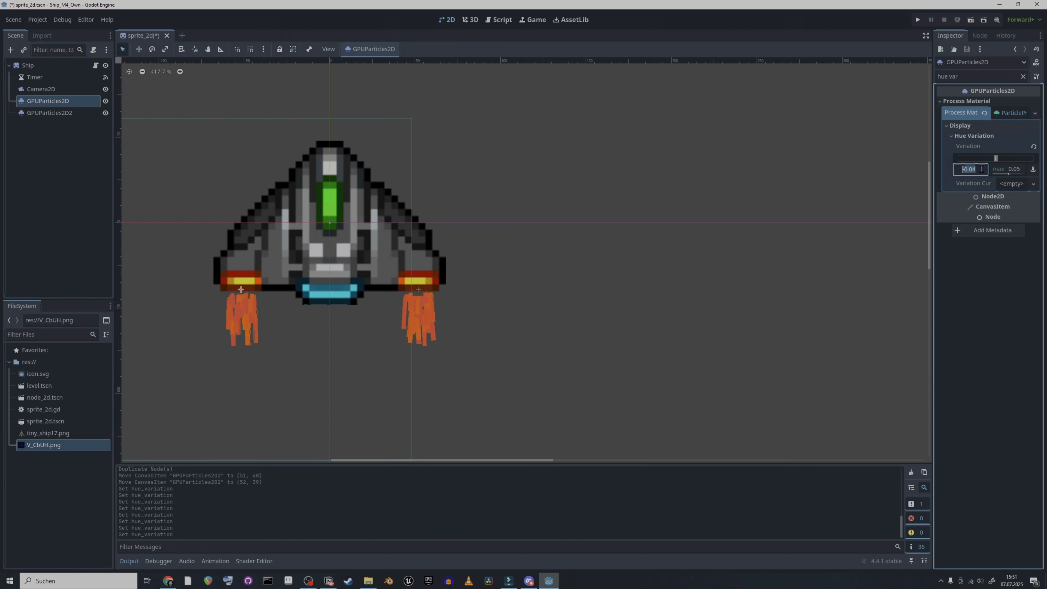
click(981, 169)
key(BackSpace)
text(5)
key(Return)
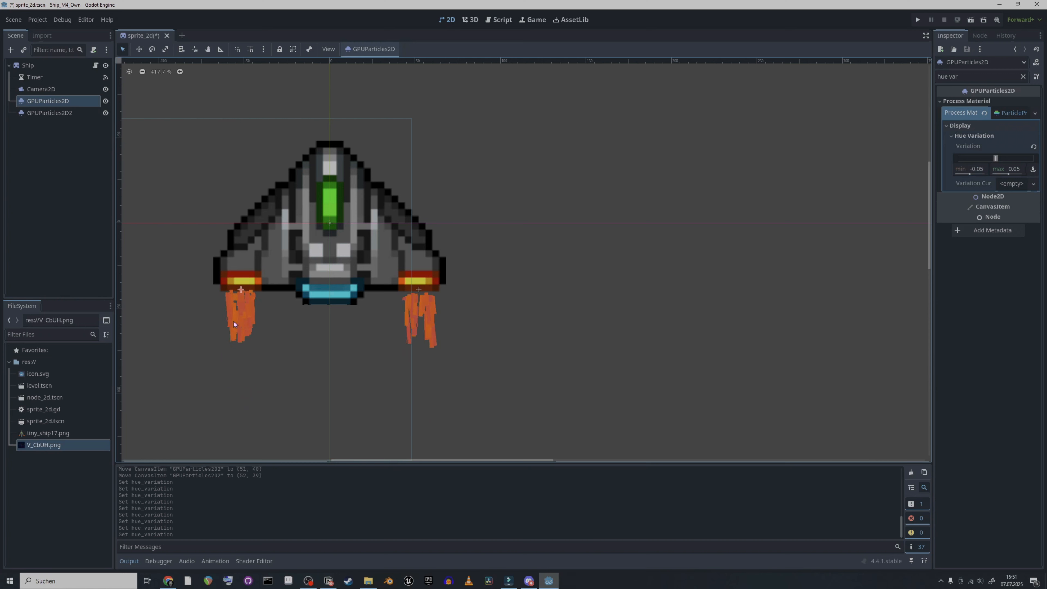
scroll(453, 321, down, 6)
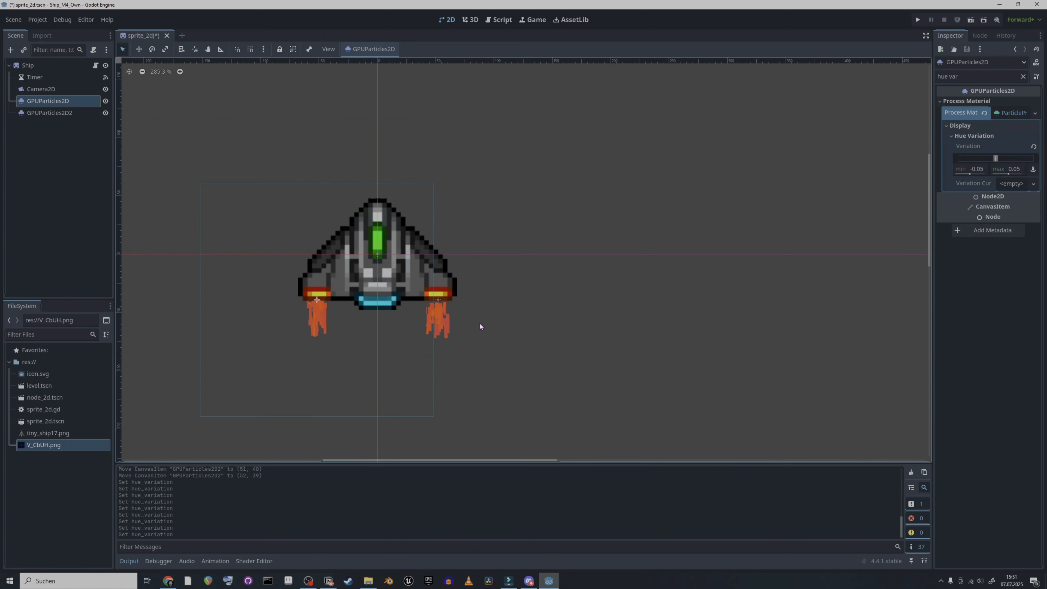
middle_drag(406, 350, 464, 319)
scroll(463, 319, down, 1)
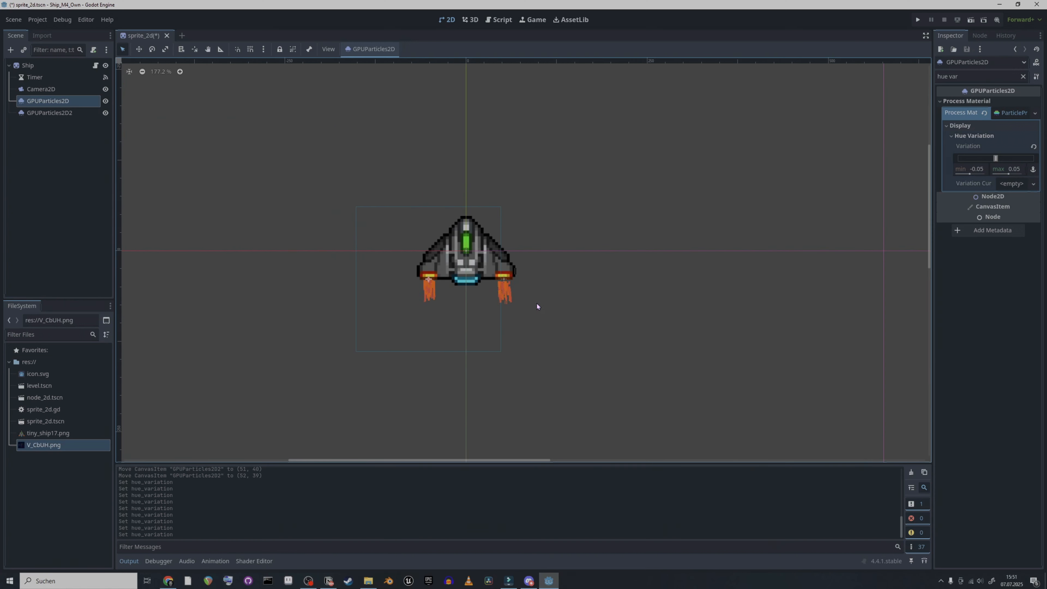
click(590, 296)
scroll(573, 297, up, 1)
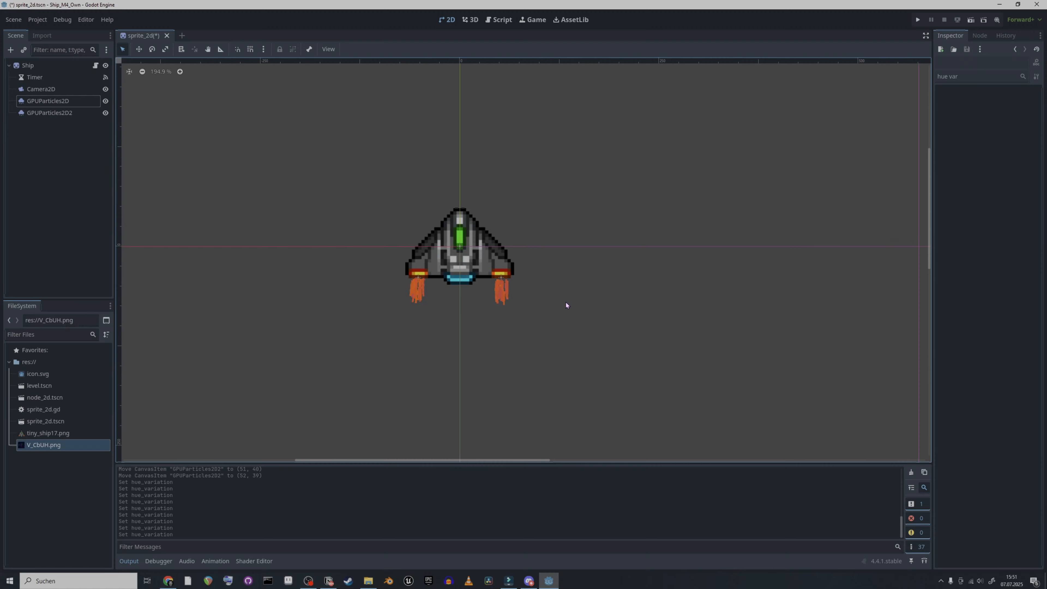
middle_drag(553, 309, 555, 309)
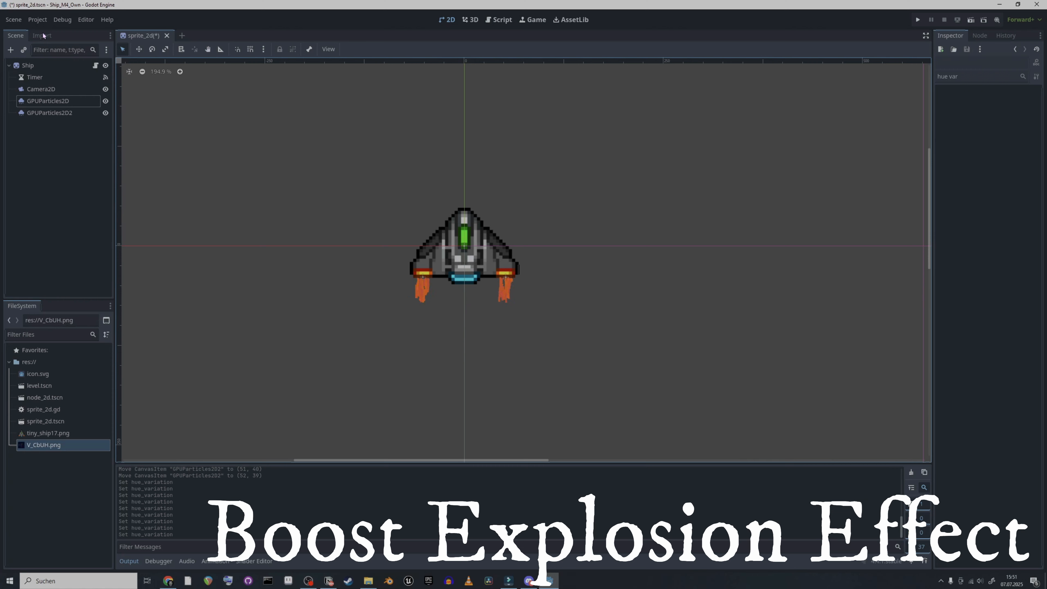
Add a third GPUParticles2D node under the Ship and rename it Boost.
click(11, 50)
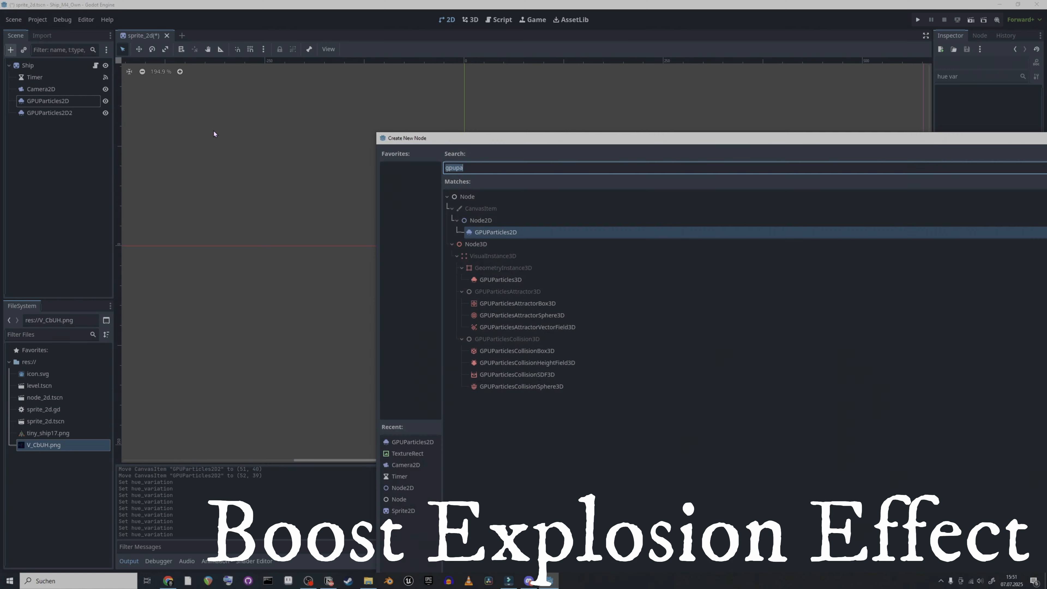
double_click(491, 233)
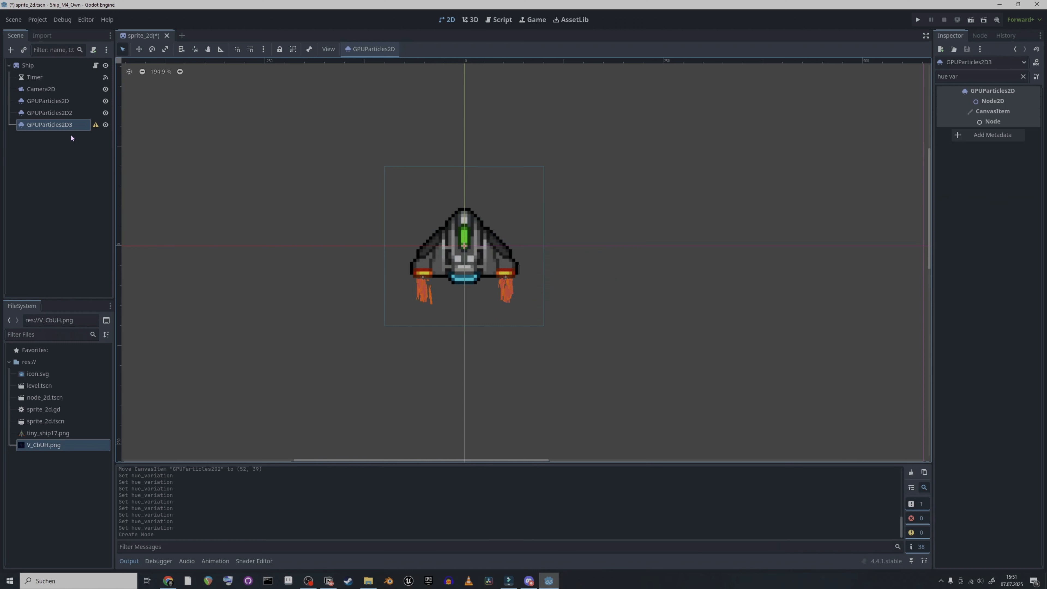
click(57, 126)
click(58, 126)
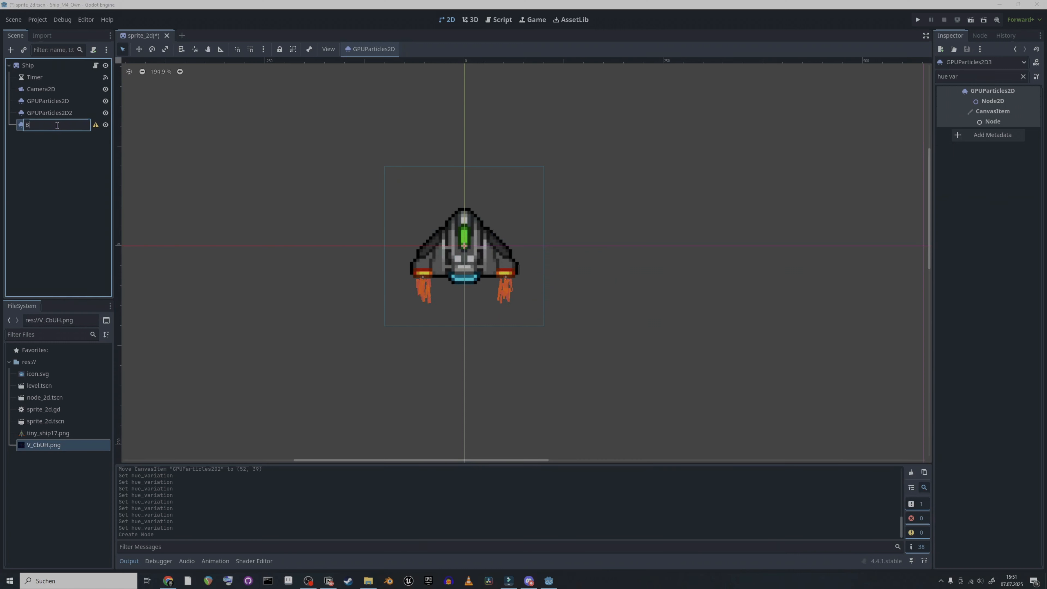
text(Boost)
key(Return)
Move the Boost emitter straight down to the lower edge of the ship's central blue thruster, at about (0, 49).
scroll(411, 237, up, 4)
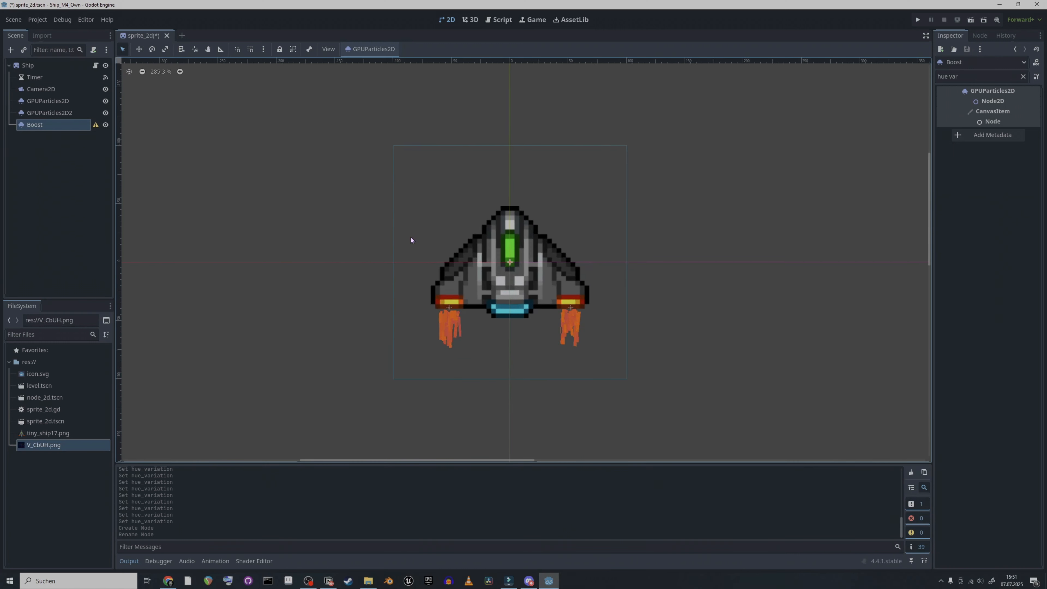
middle_drag(484, 187, 444, 88)
scroll(445, 87, down, 1)
drag(475, 134, 475, 211)
scroll(608, 218, down, 4)
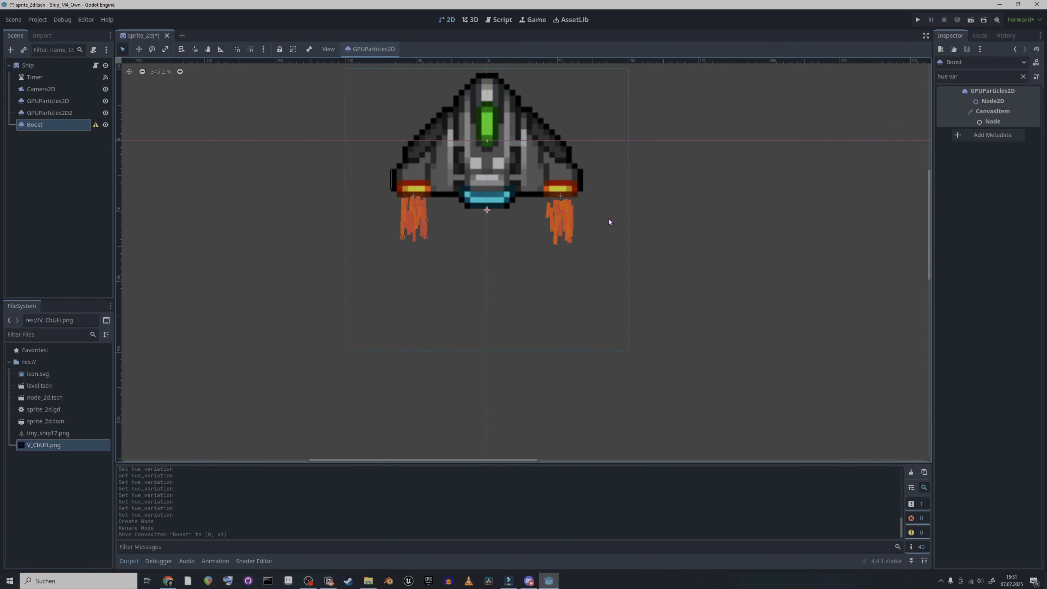
middle_drag(709, 249, 701, 245)
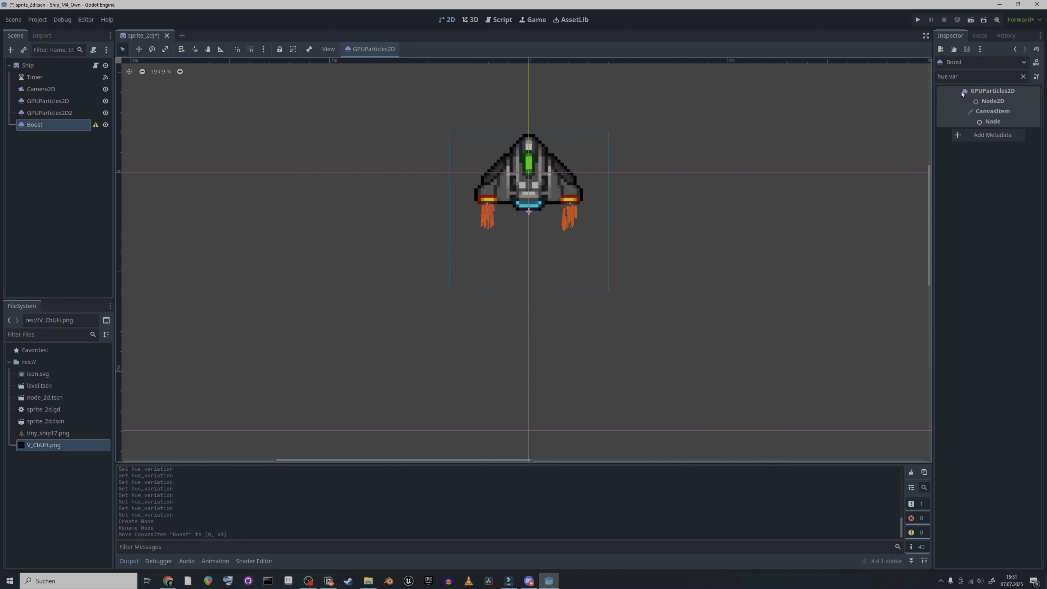
Assign a new ParticleProcessMaterial to the Boost emitter and set its particle amount to 64.
click(1023, 76)
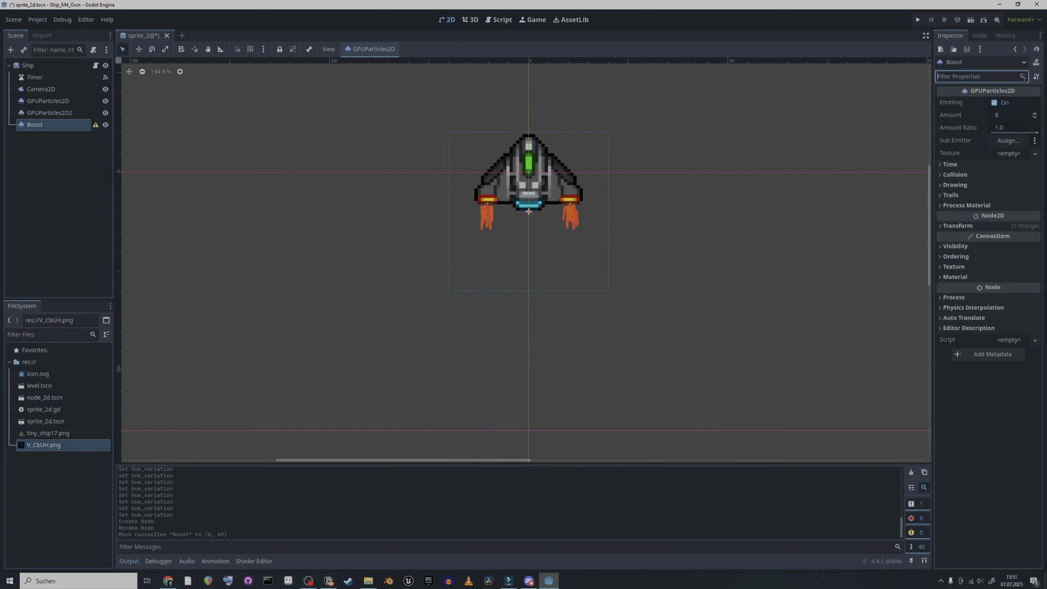
click(947, 205)
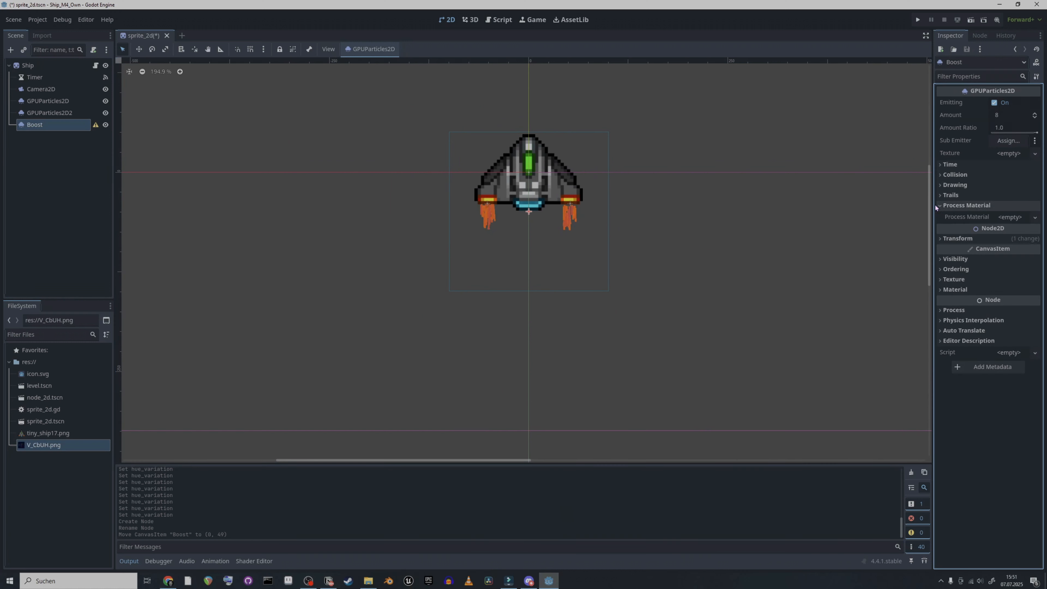
click(1036, 219)
click(987, 232)
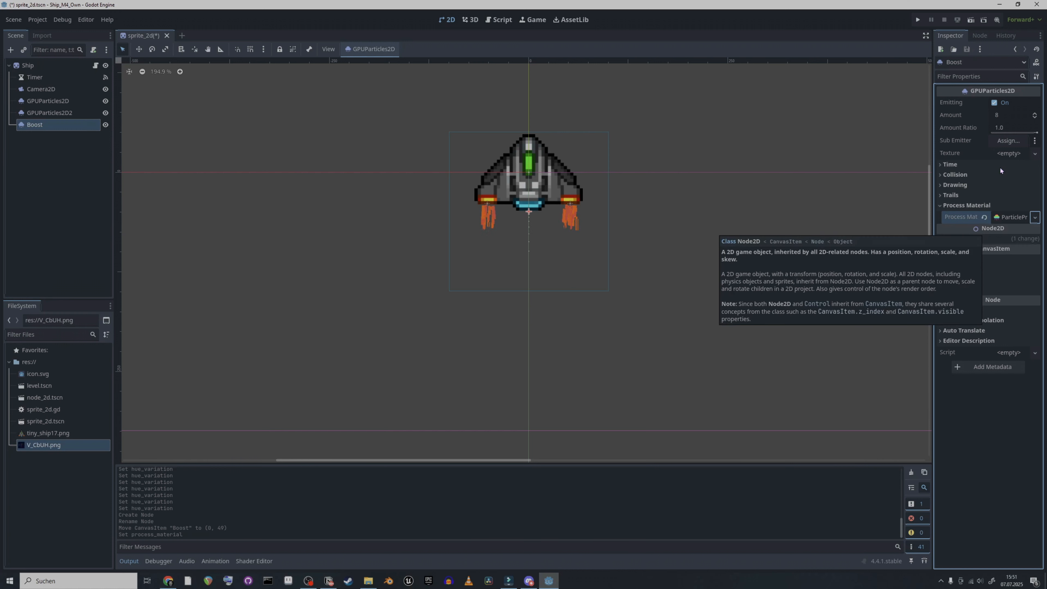
click(1003, 113)
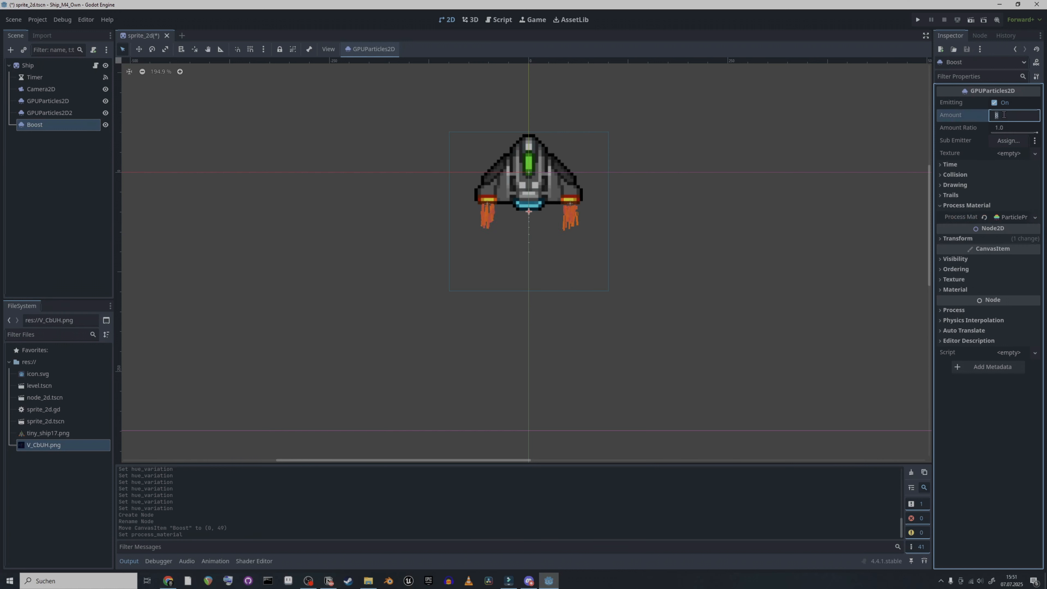
text(64)
key(Return)
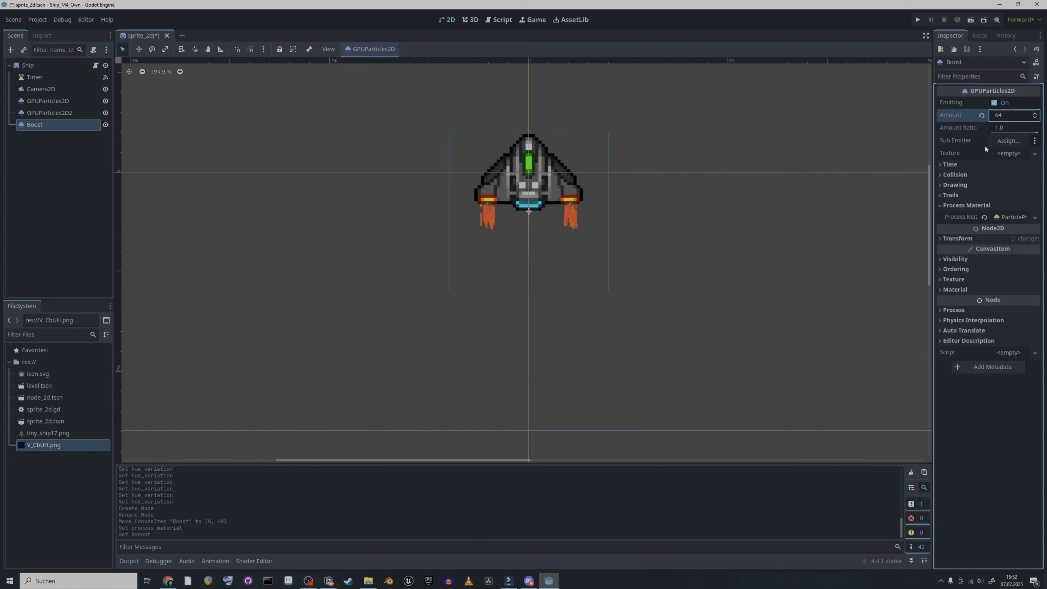
Set the vertical gravity in the Boost emitter's process material to 0.
click(958, 77)
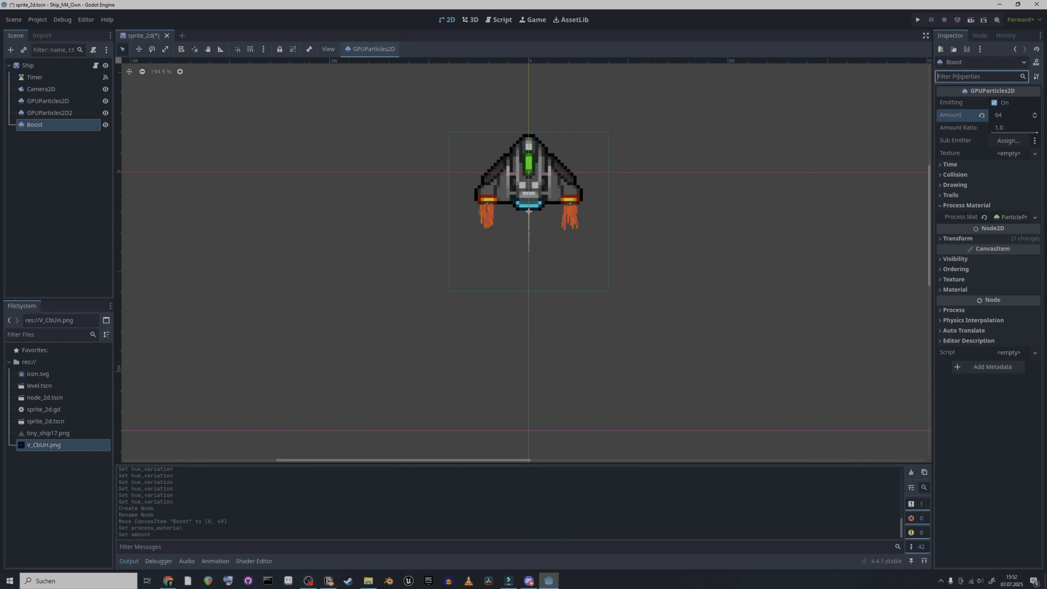
text(grav)
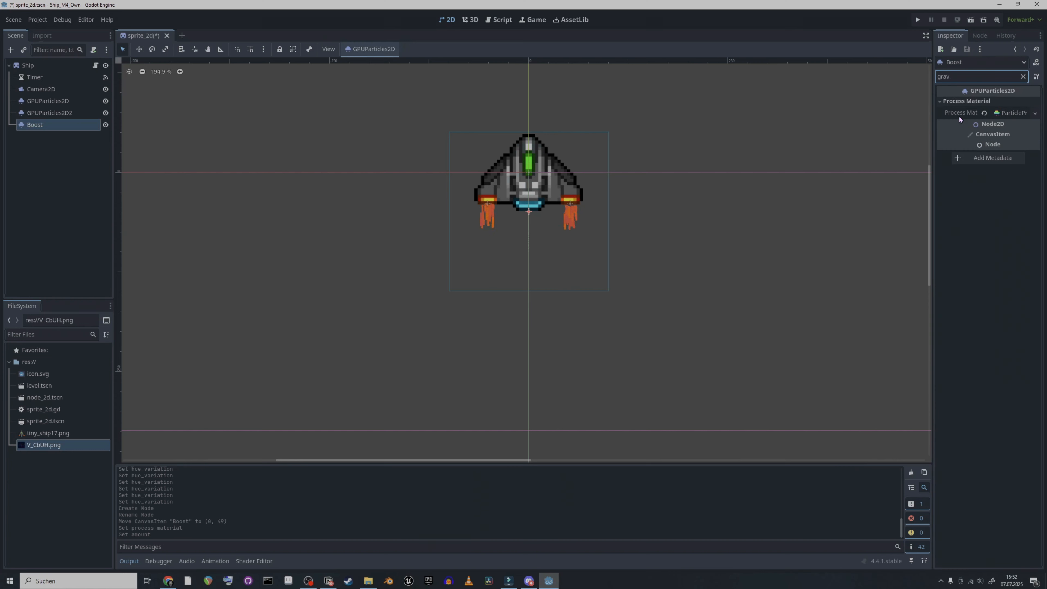
click(1005, 113)
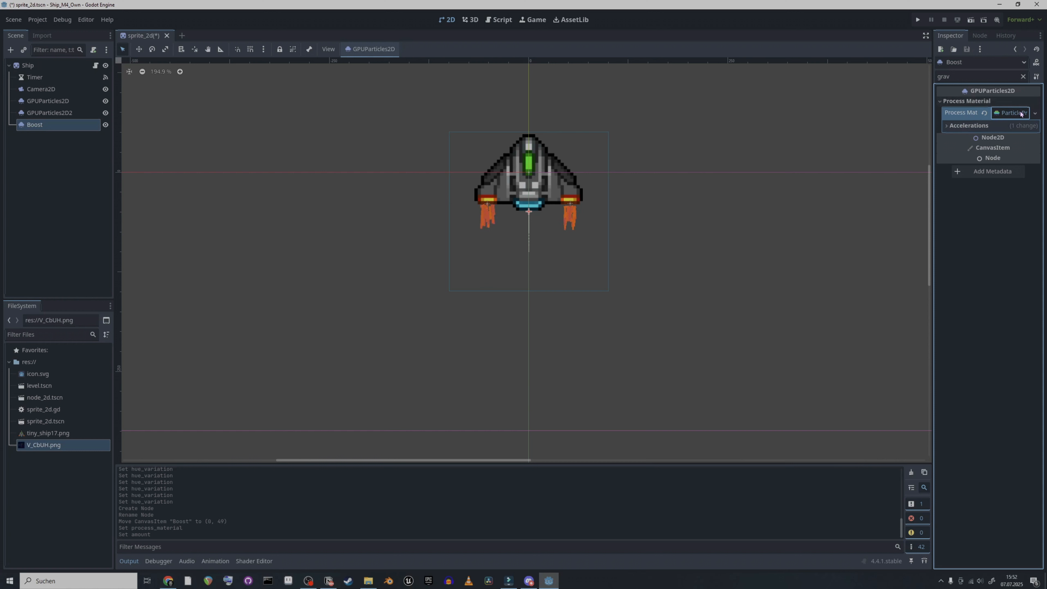
click(947, 127)
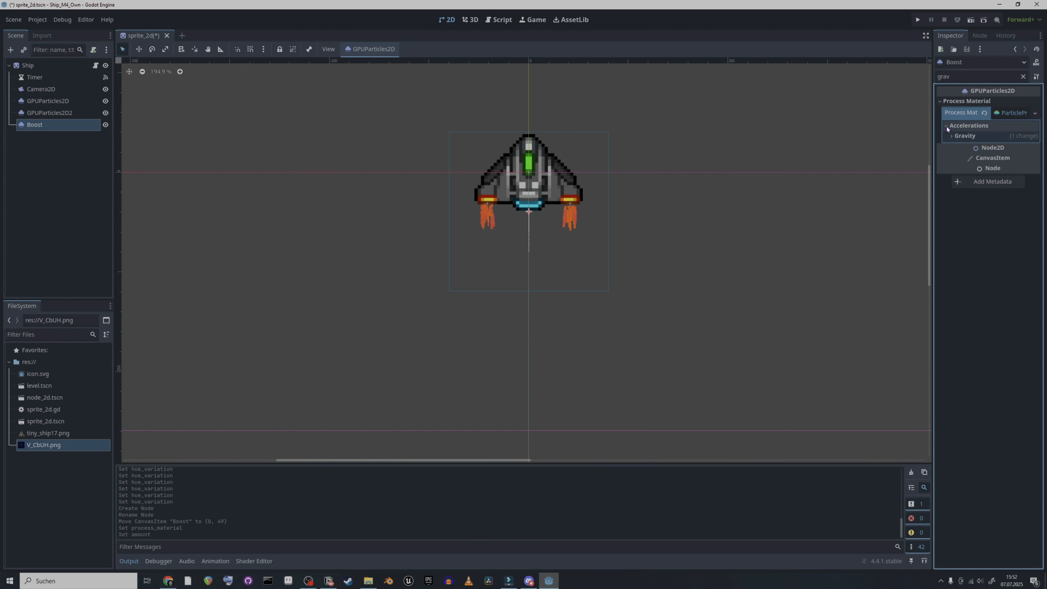
click(951, 136)
click(996, 159)
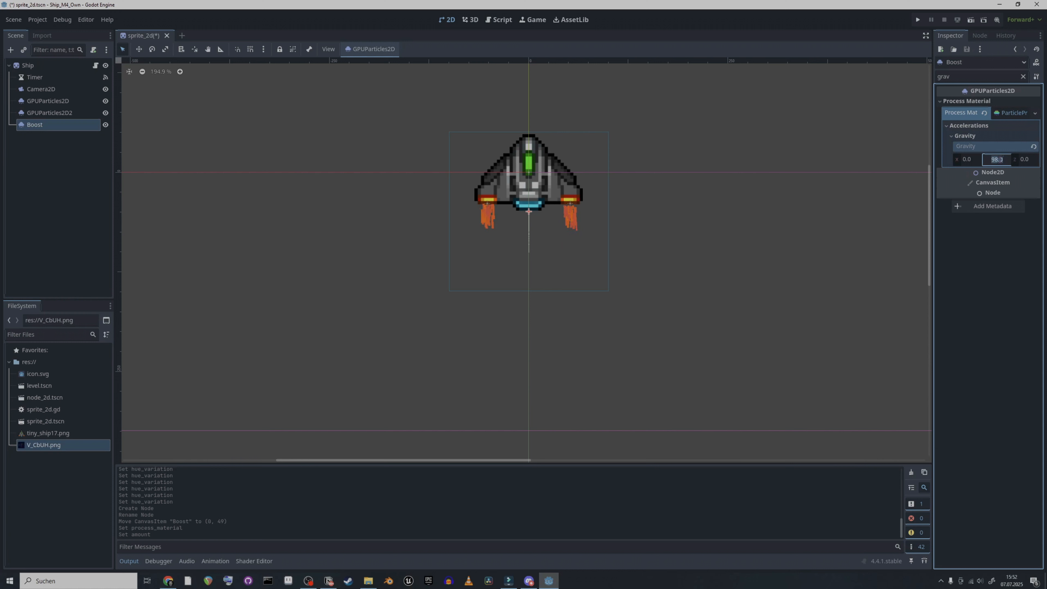
text(0)
key(Return)
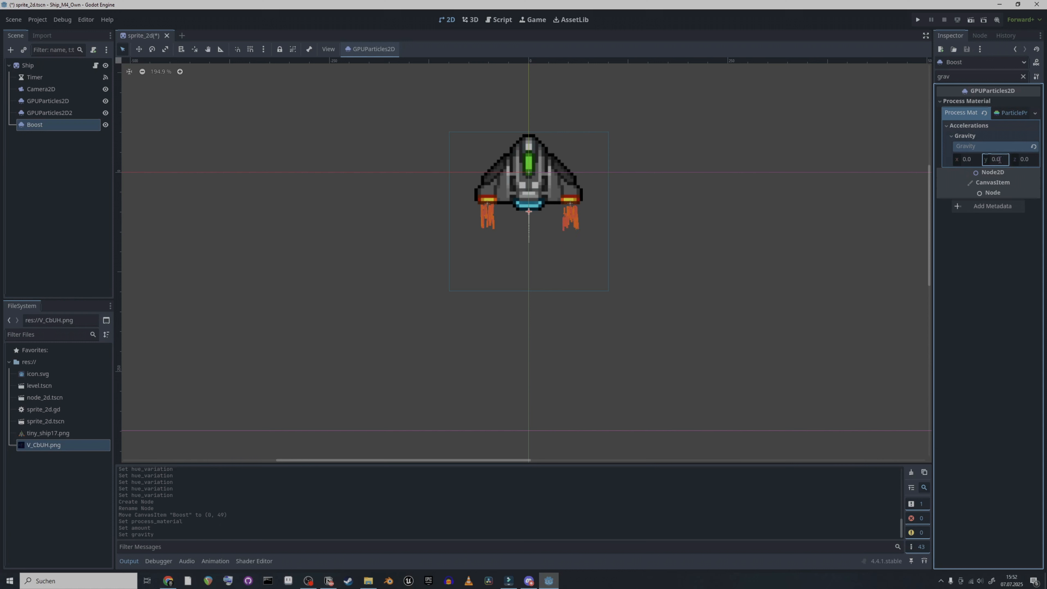
Set the initial velocity in the Boost emitter's process material to a minimum of 100 and a maximum of 128.
click(954, 77)
key(BackSpace)
key(BackSpace)
key(BackSpace)
key(BackSpace)
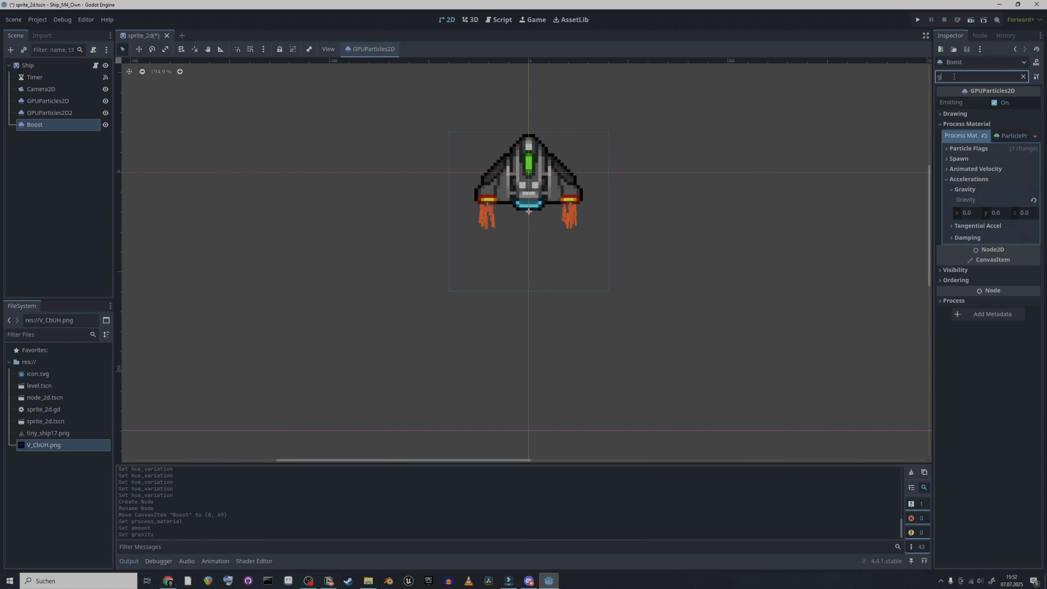
text(inm)
key(BackSpace)
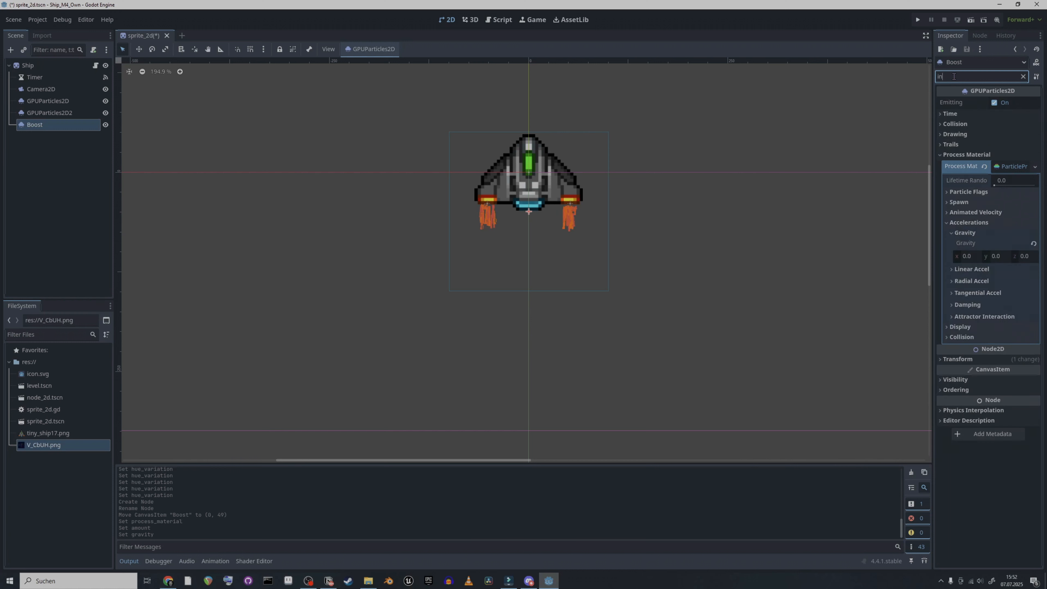
text(tital)
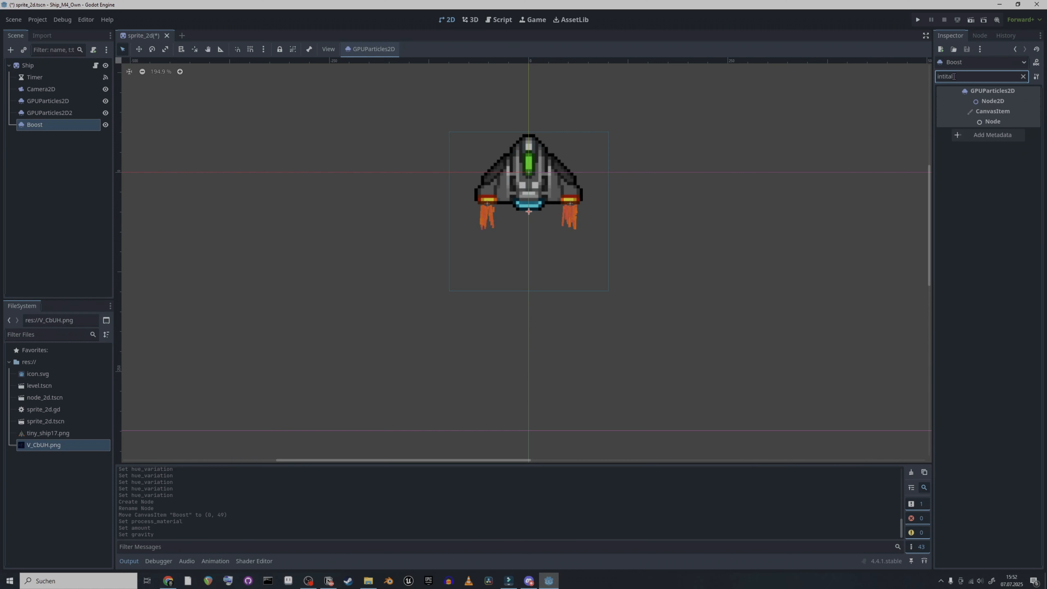
key(BackSpace)
key(BackSpace)
key(BackSpace)
click(946, 126)
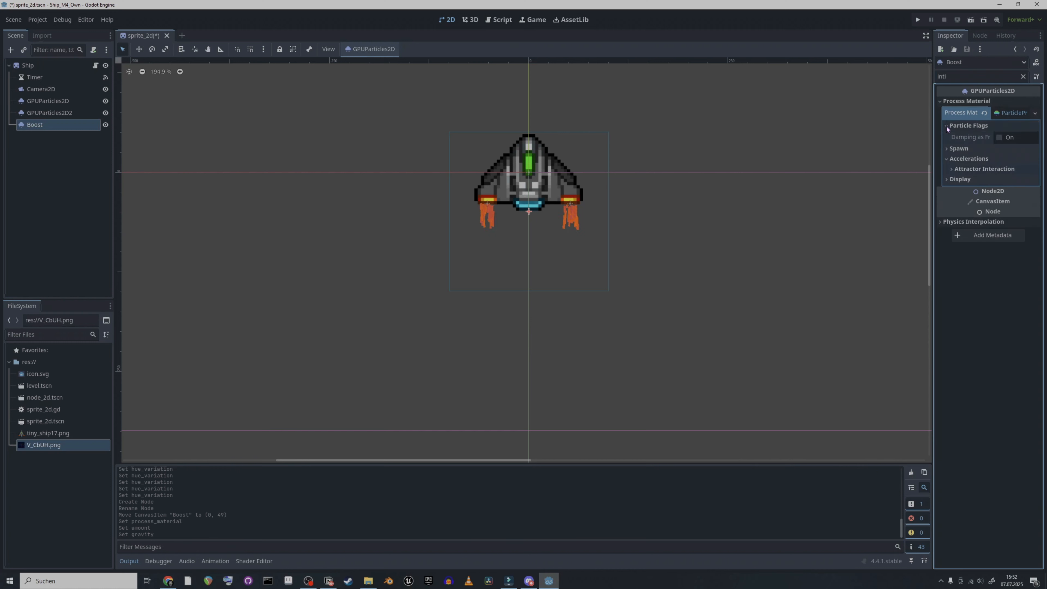
click(946, 127)
click(948, 136)
click(950, 146)
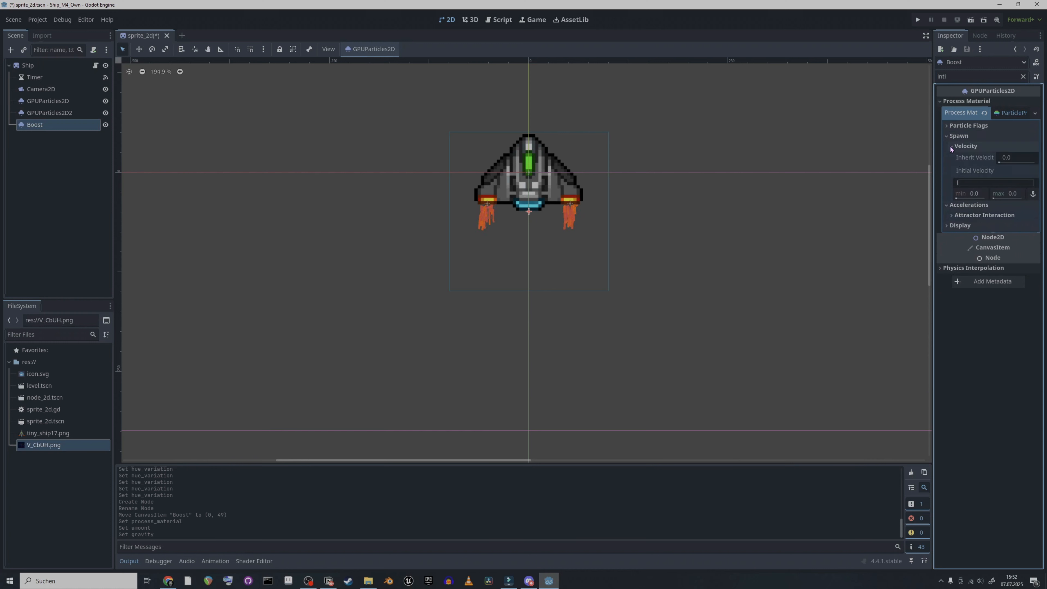
click(971, 193)
text(9)
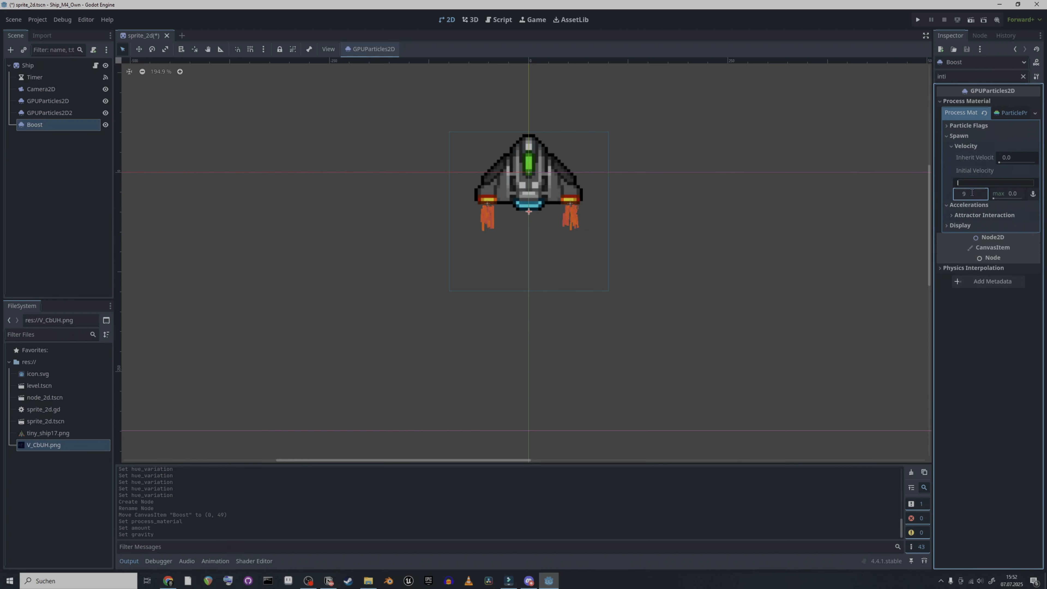
text(100)
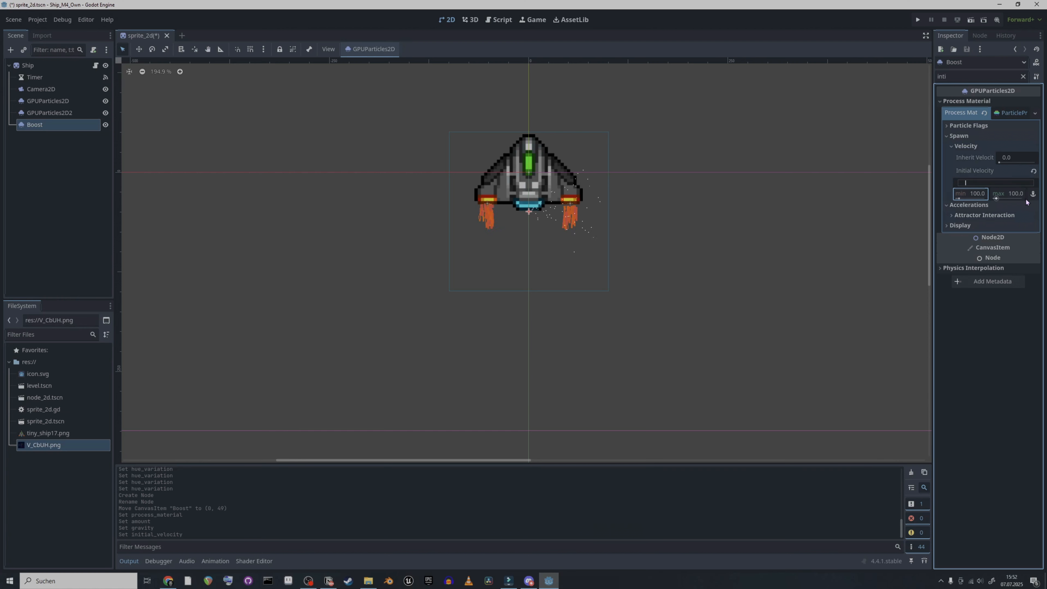
click(1015, 194)
text(128)
key(Return)
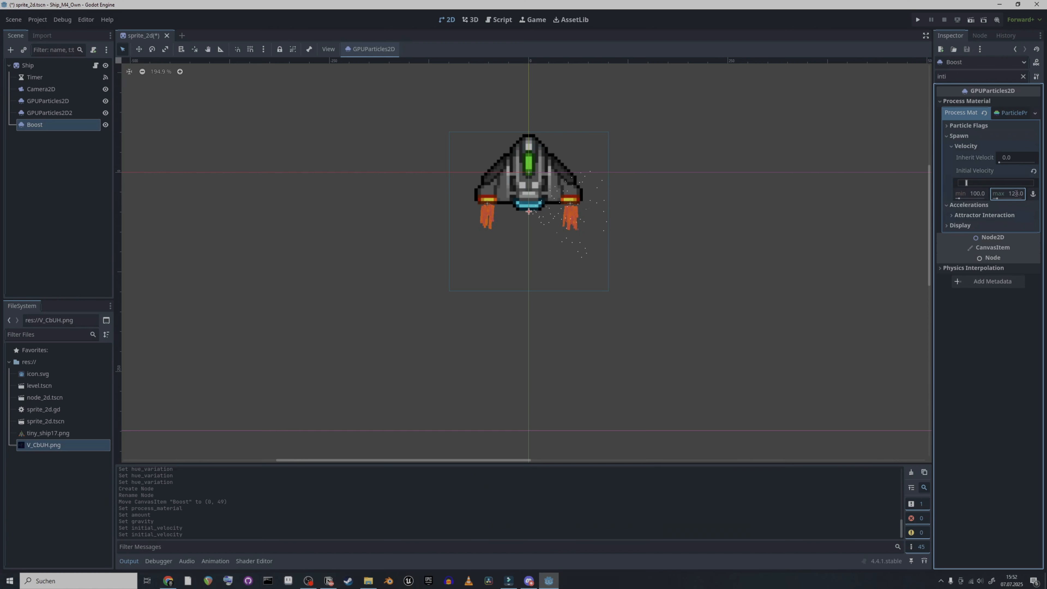
Rotate the Boost emitter to 89 degrees so its particles shoot straight down behind the ship.
scroll(574, 214, up, 1)
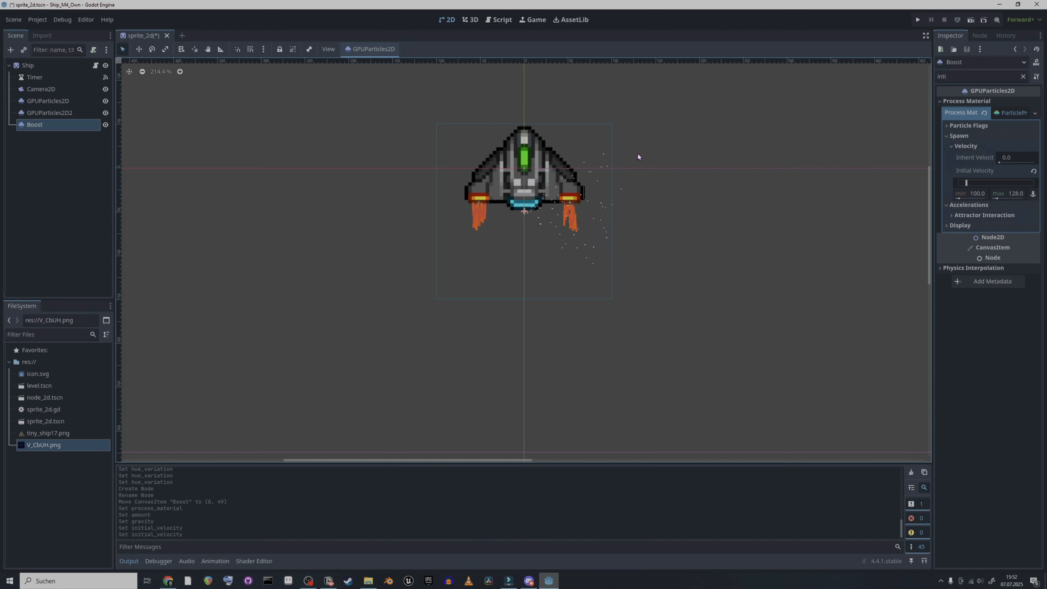
click(152, 50)
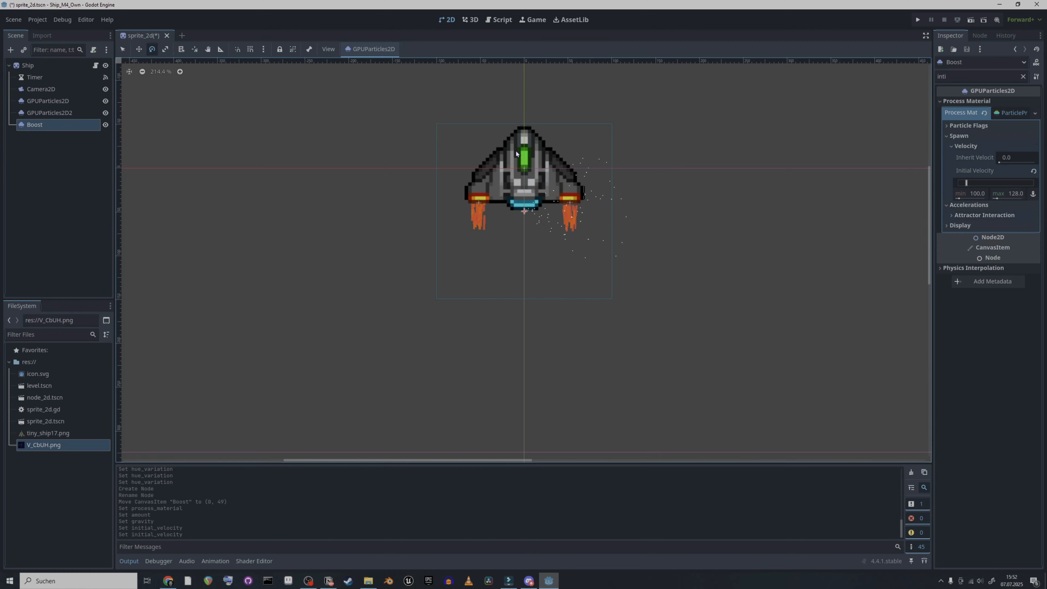
drag(619, 348, 405, 329)
Set the velocity spread in the Boost emitter's process material to 80.
click(977, 74)
key(BackSpace)
key(BackSpace)
key(BackSpace)
key(BackSpace)
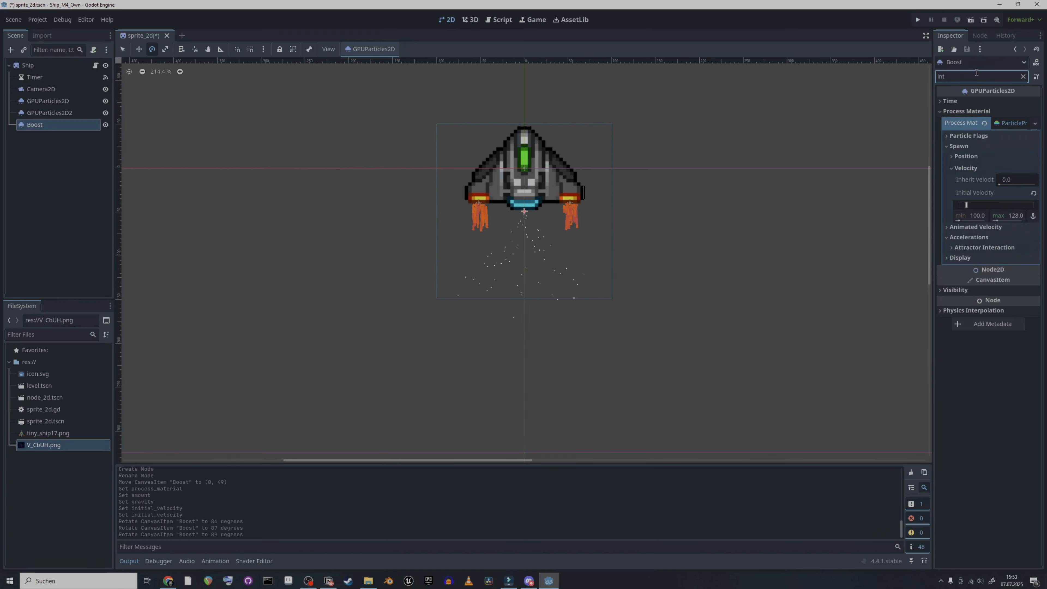
text(spre)
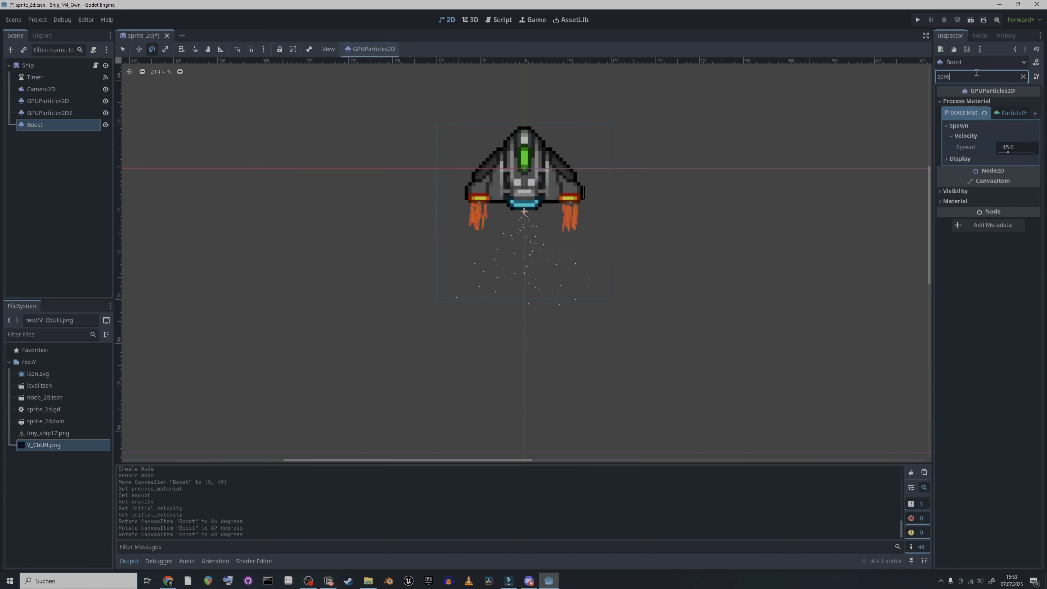
text(ad)
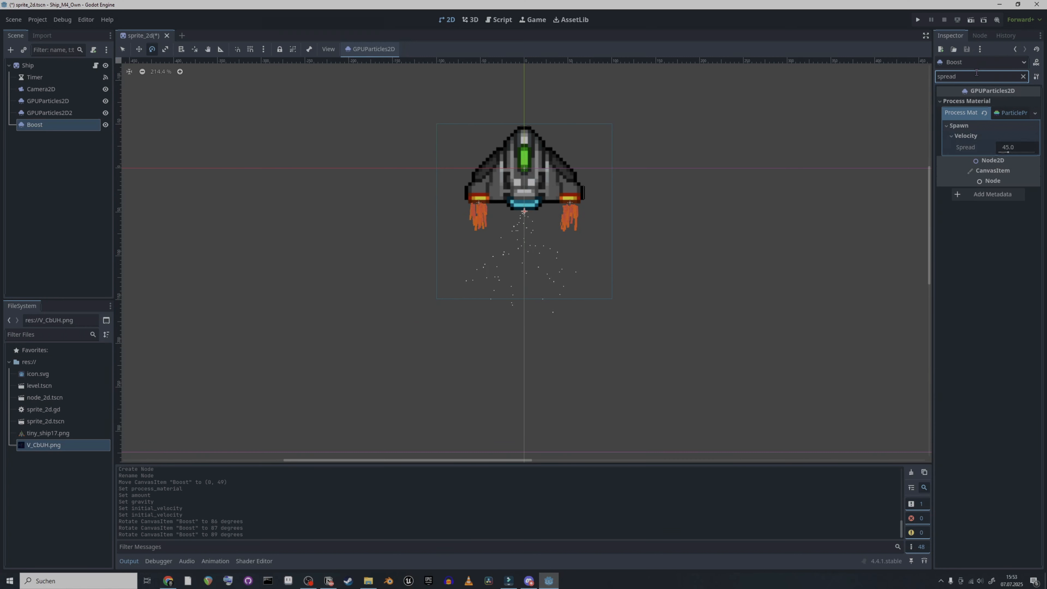
click(1019, 149)
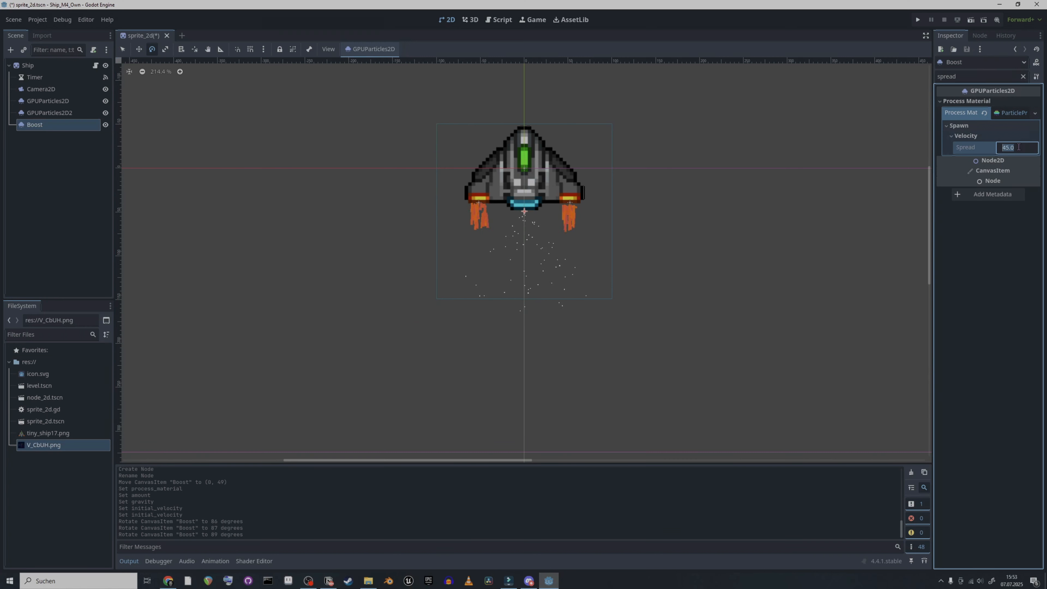
click(882, 180)
drag(1012, 148, 1016, 149)
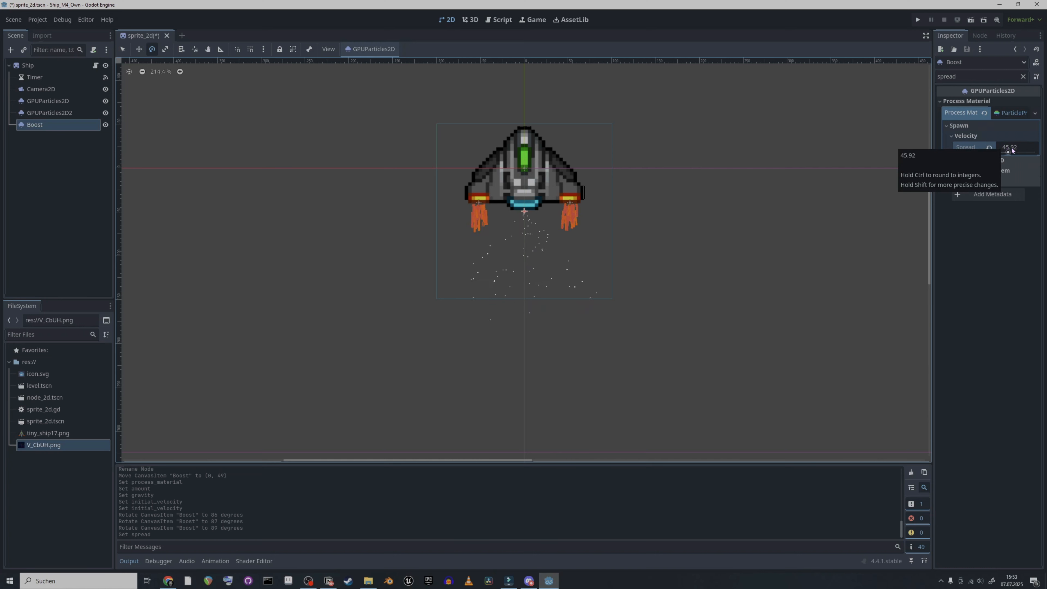
drag(1008, 149, 1038, 150)
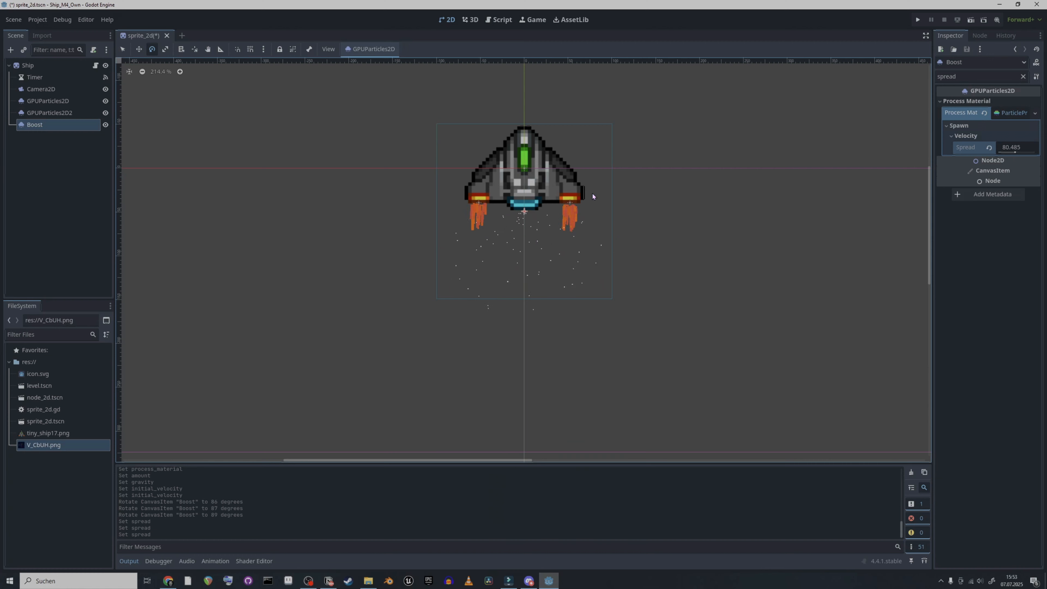
click(1009, 147)
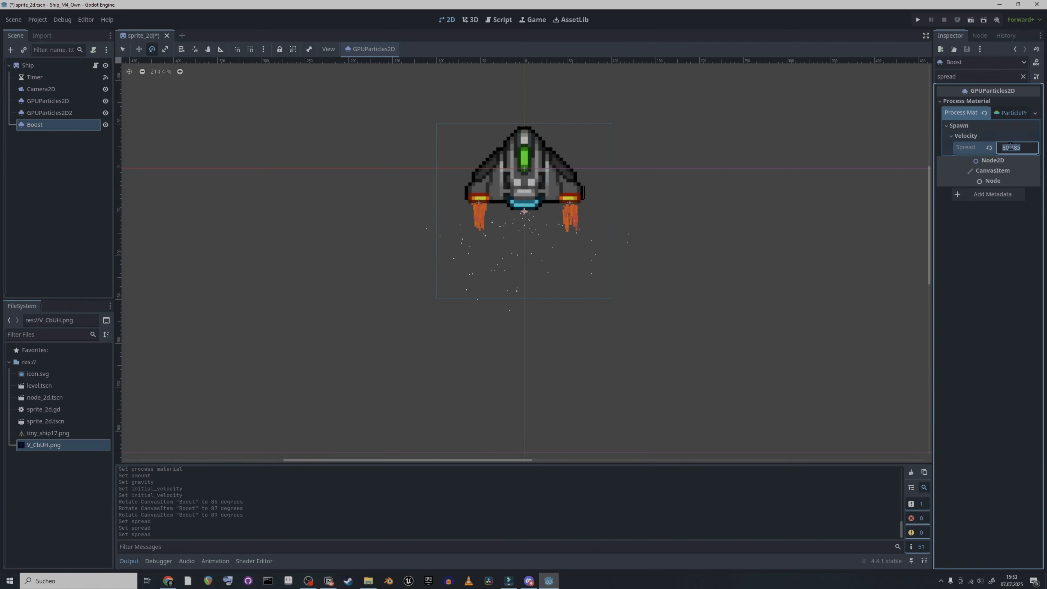
text(80)
key(Return)
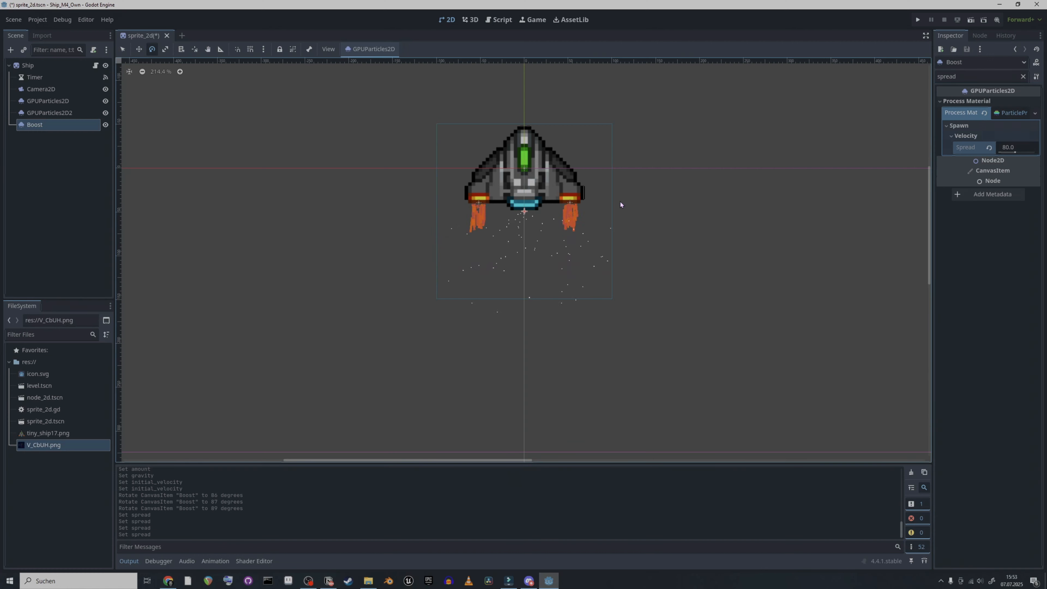
Move the Boost emitter slightly up to (0, 48), closer to the lower edge of the central blue thruster.
drag(524, 212, 525, 210)
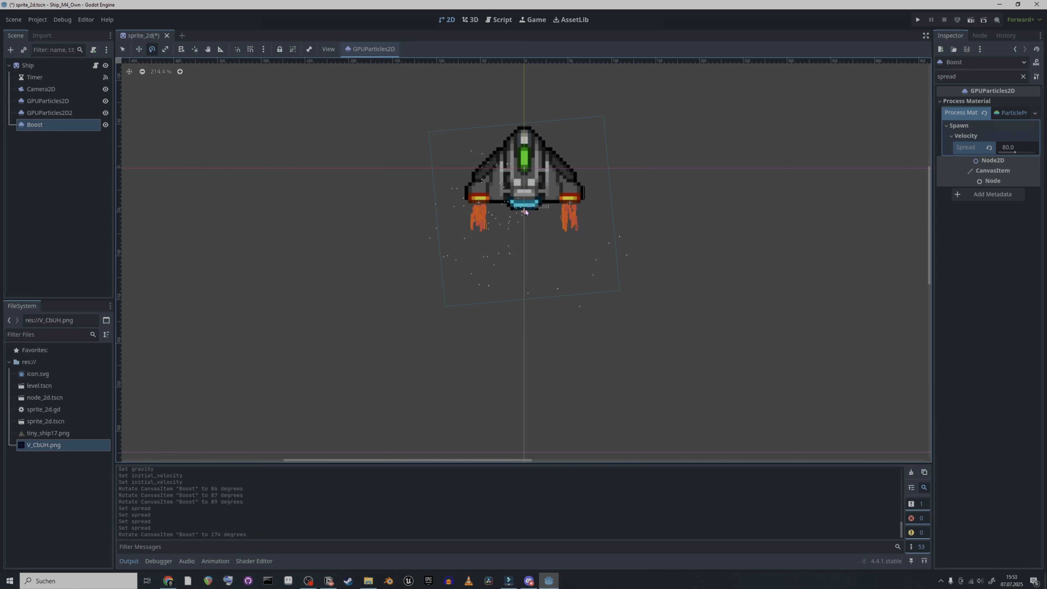
key(ctrl+z)
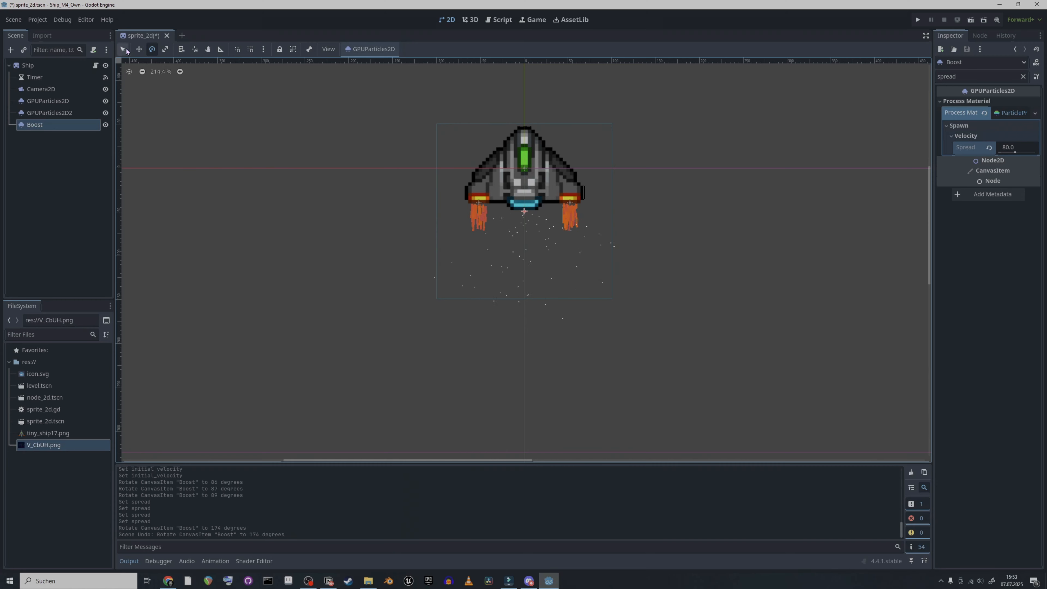
scroll(542, 177, up, 4)
click(138, 49)
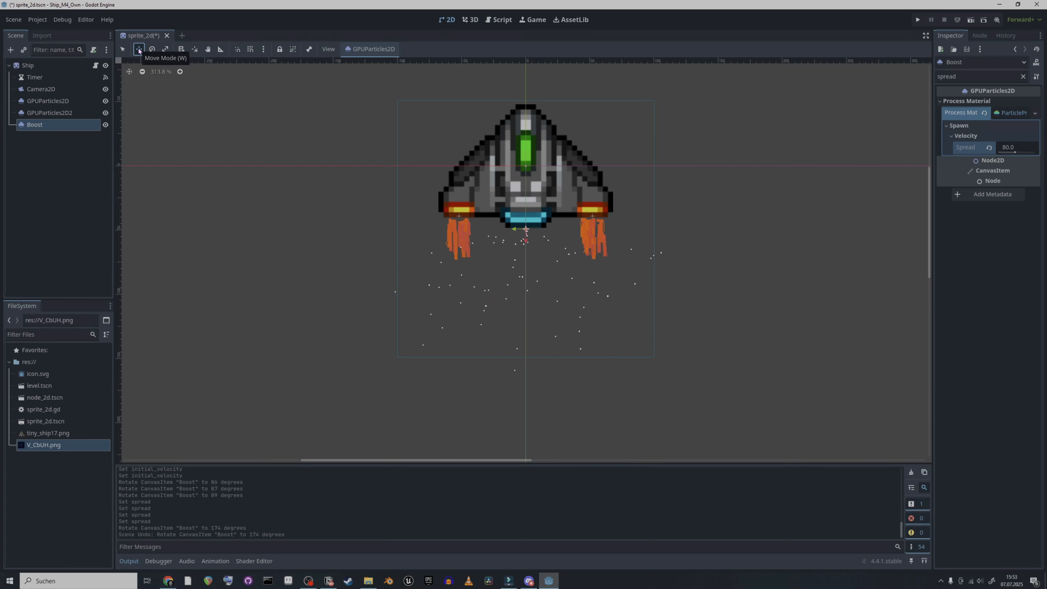
scroll(552, 247, up, 8)
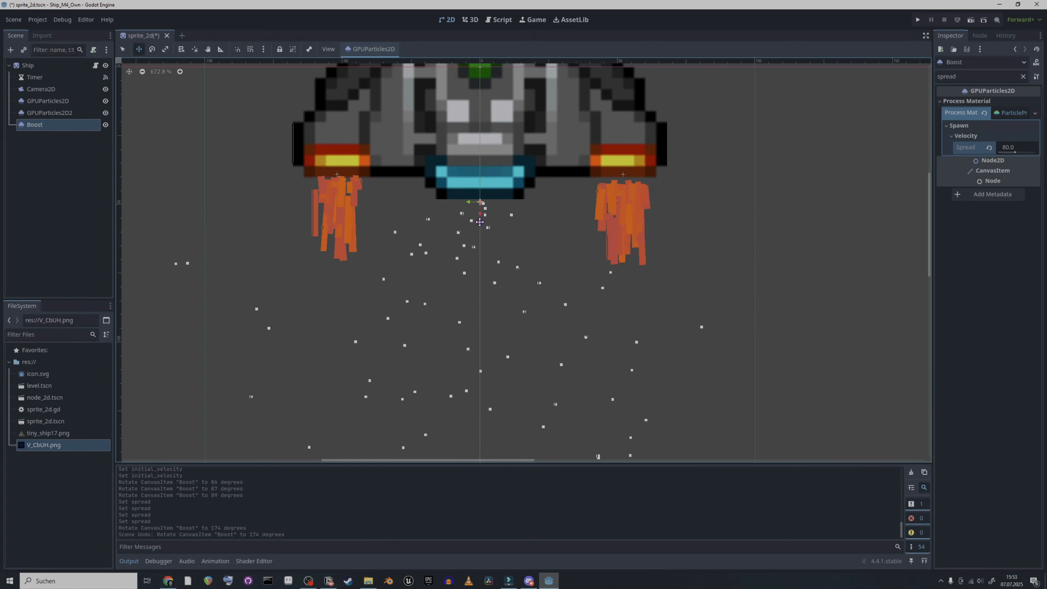
drag(480, 214, 480, 211)
scroll(452, 205, down, 3)
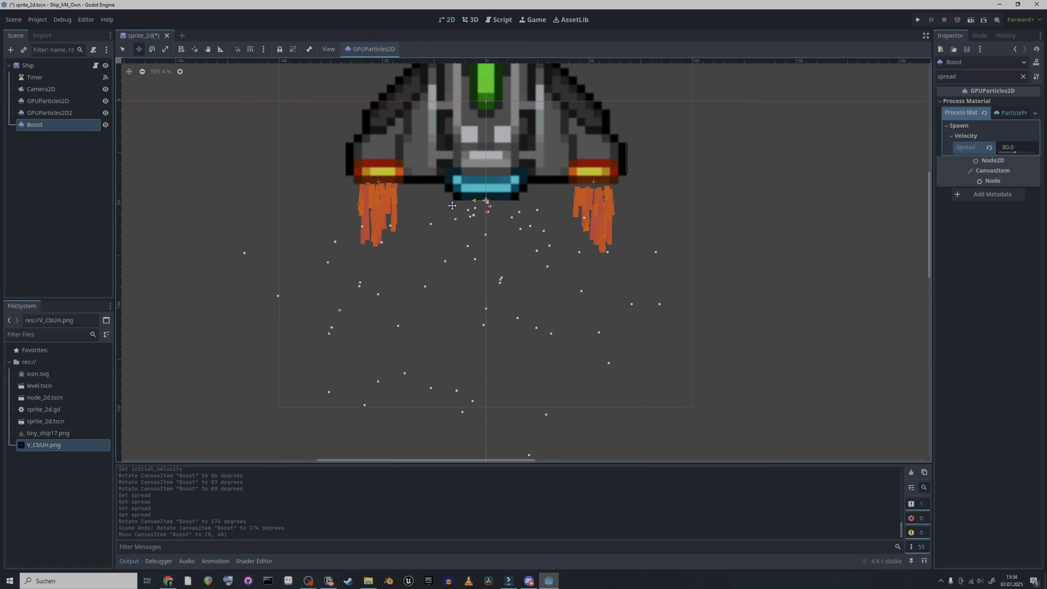
scroll(452, 205, down, 10)
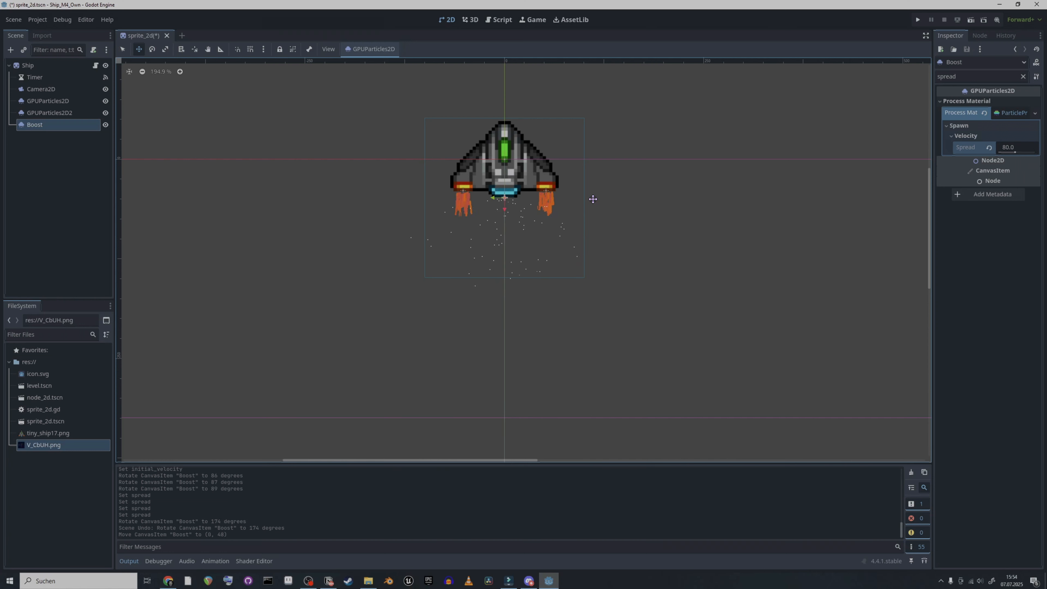
Set the Boost emitter's particle scale to a minimum of 2 and a maximum of 4.
click(957, 75)
key(BackSpace)
key(BackSpace)
key(BackSpace)
key(BackSpace)
key(BackSpace)
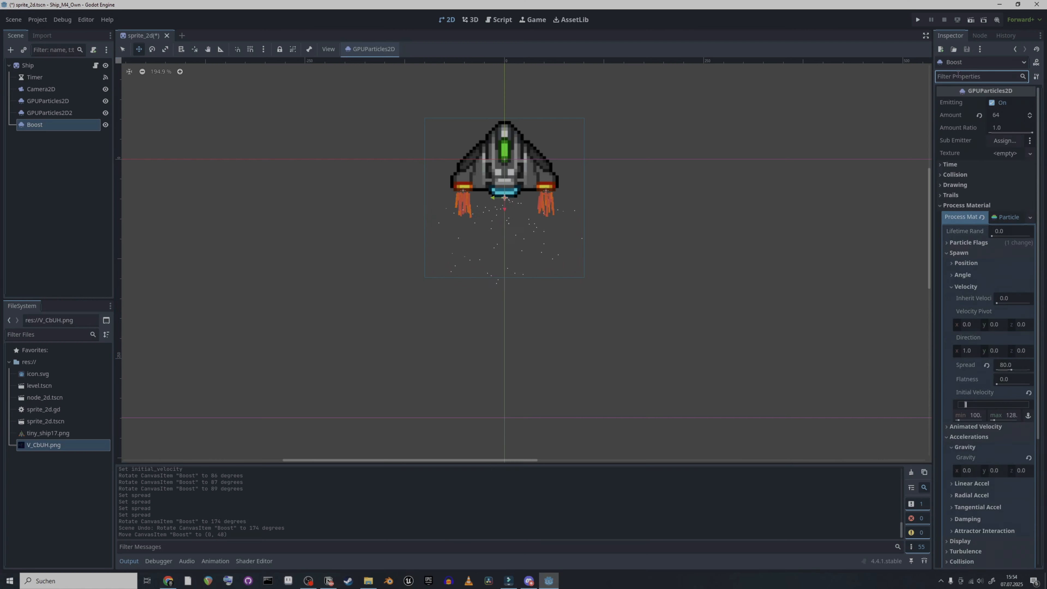
text(cale)
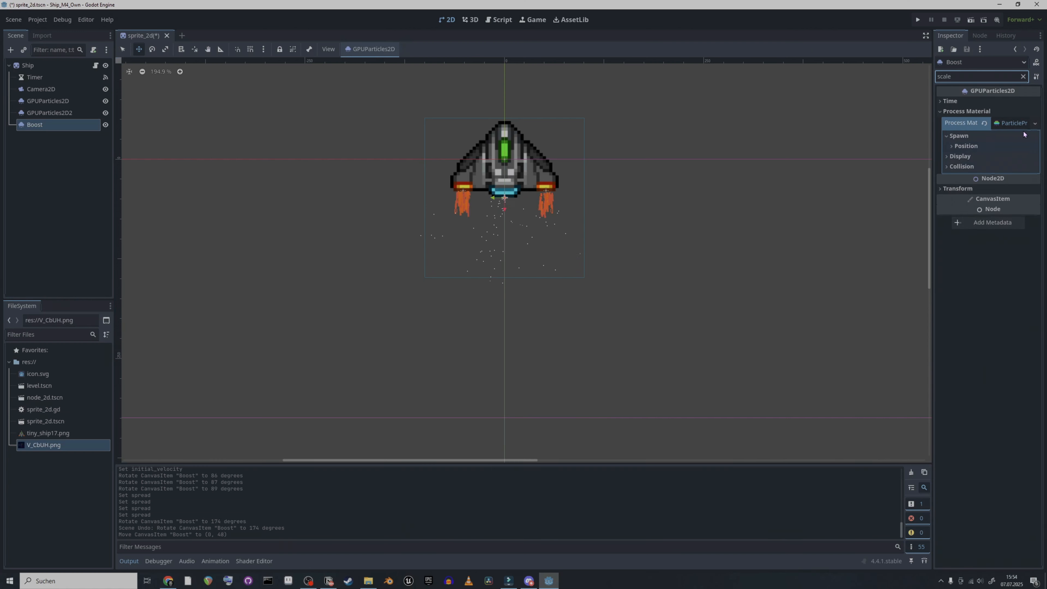
click(949, 157)
click(950, 167)
click(973, 202)
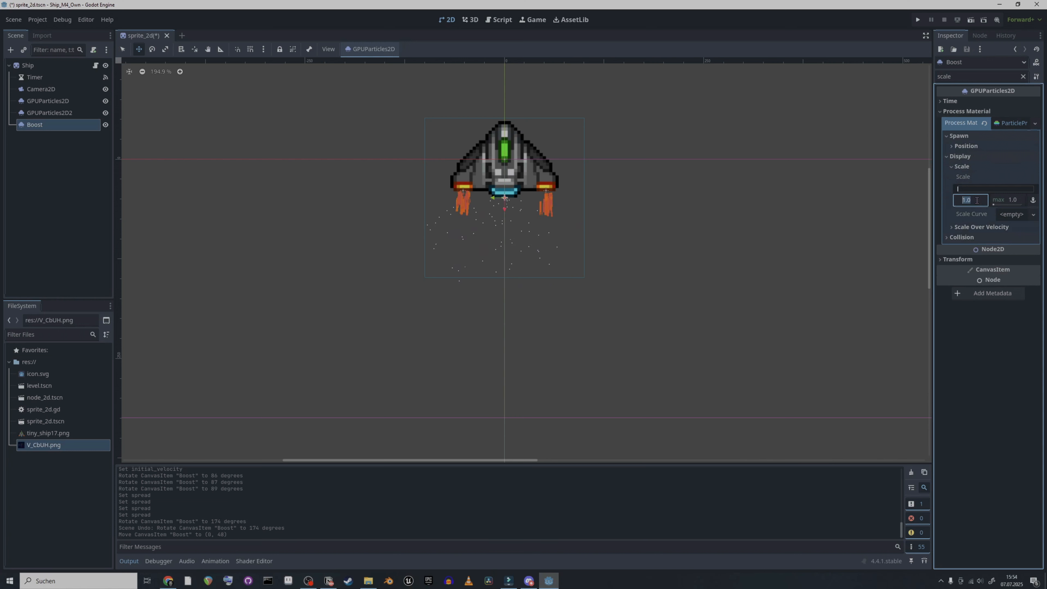
text(2)
key(Return)
click(1014, 199)
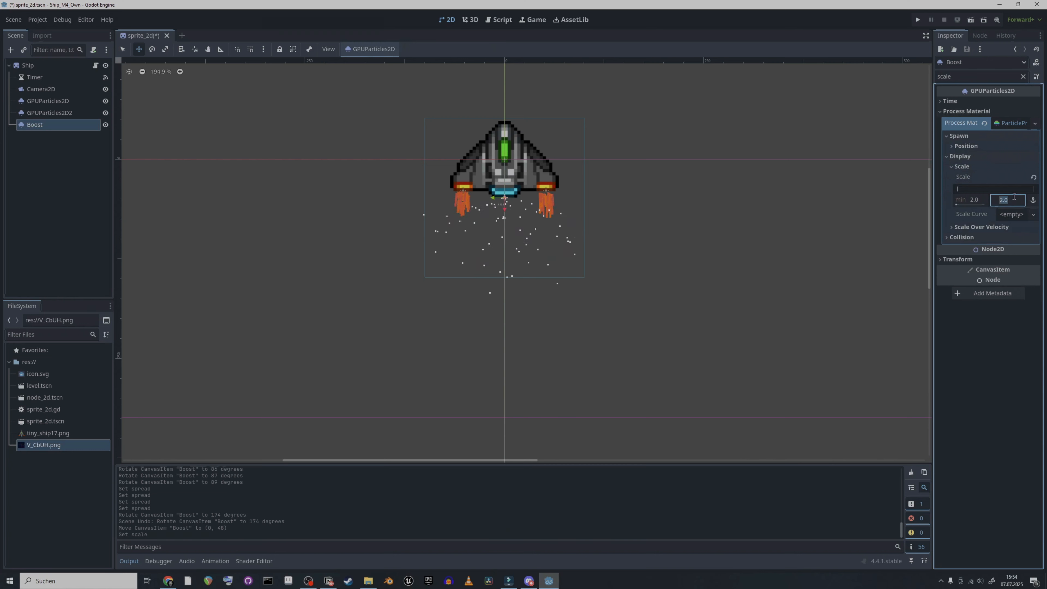
text(4)
key(Return)
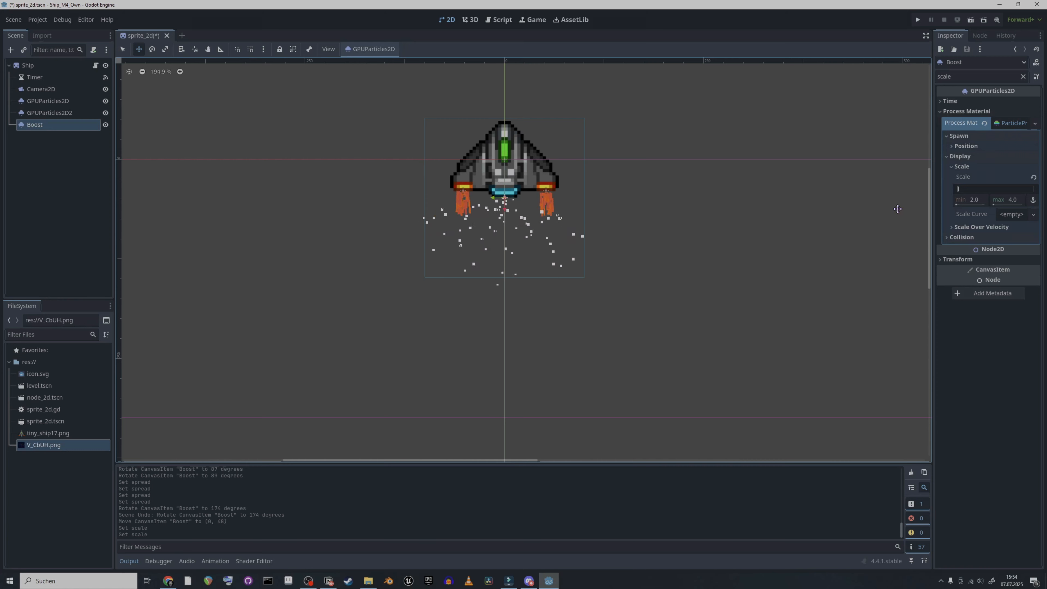
click(956, 76)
key(BackSpace)
key(BackSpace)
key(BackSpace)
key(BackSpace)
text(color)
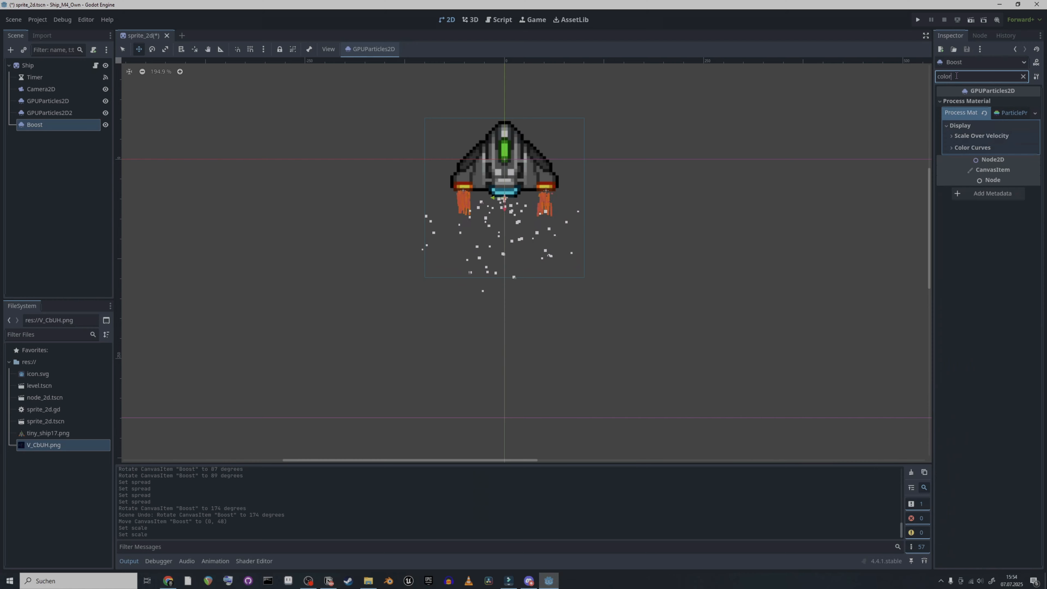
Enable trails on the Boost emitter.
key(BackSpace)
key(BackSpace)
key(BackSpace)
key(BackSpace)
key(BackSpace)
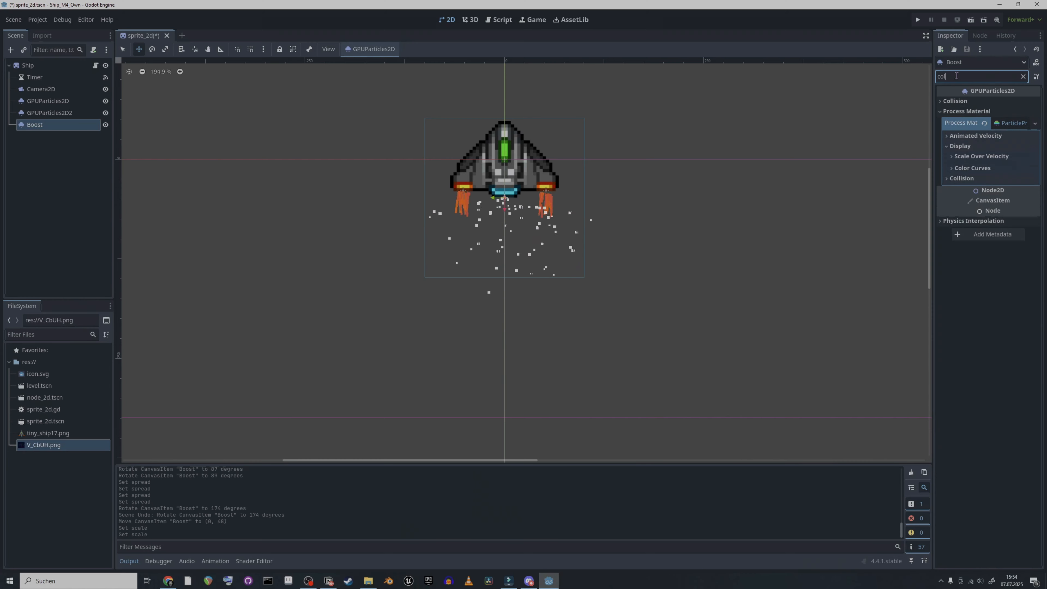
text(trail)
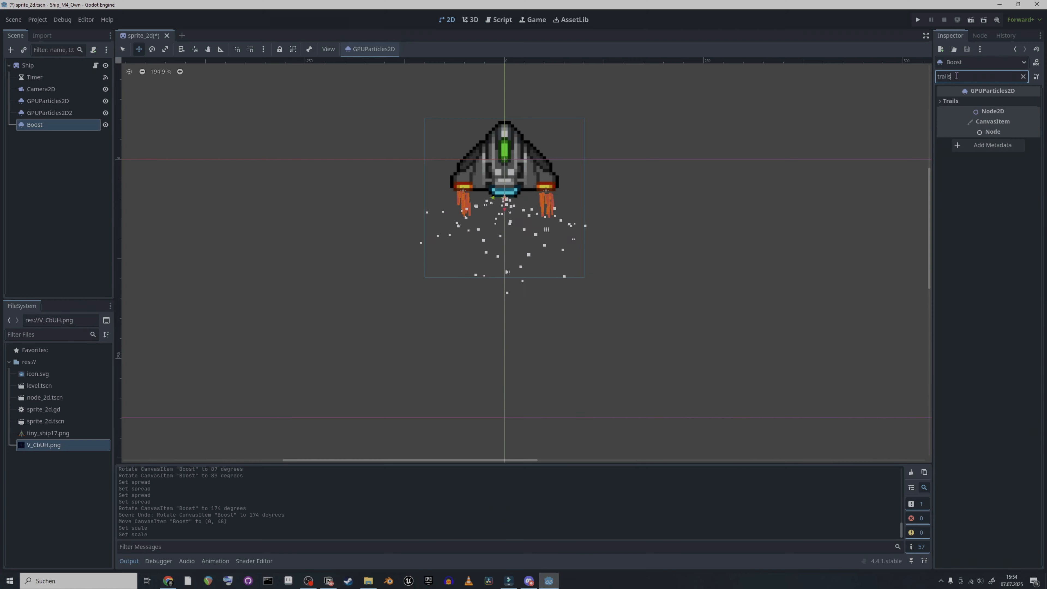
text(s)
click(938, 102)
click(997, 113)
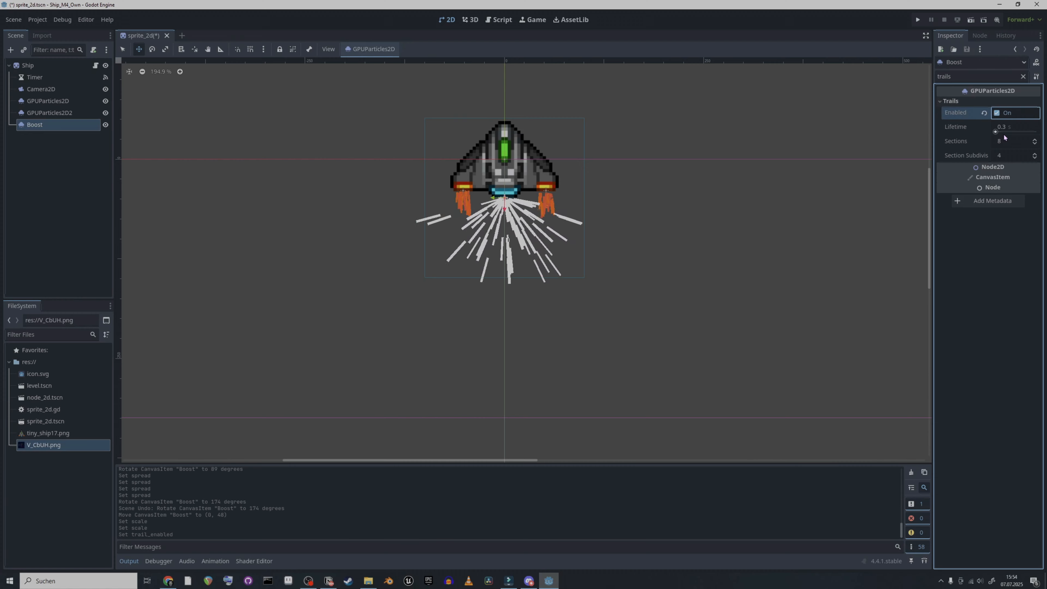
Set the Boost emitter's particle lifetime to 0.4 seconds in its time settings.
click(962, 77)
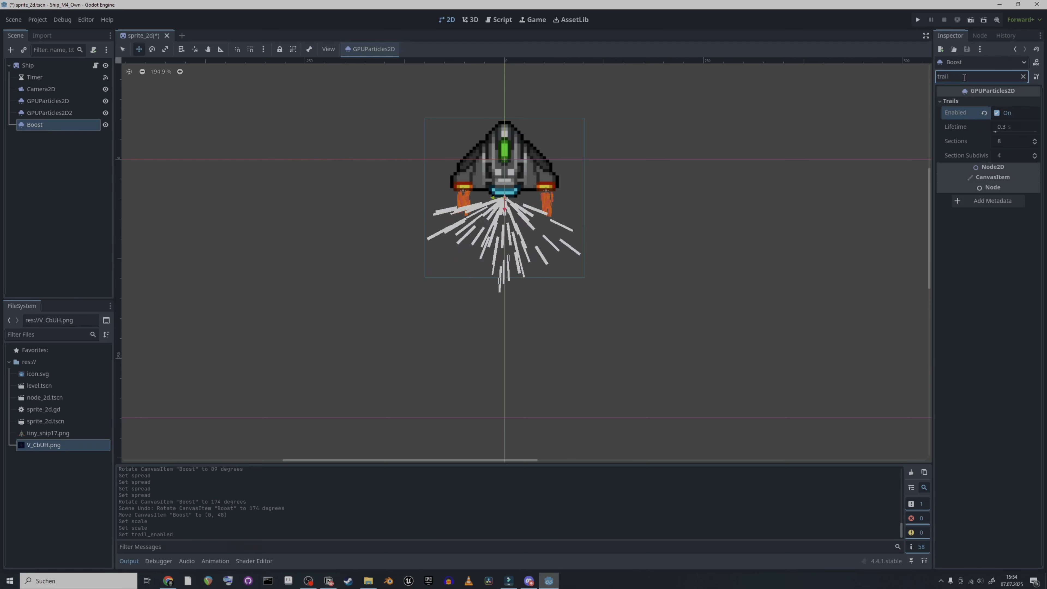
key(BackSpace)
key(BackSpace)
key(BackSpace)
key(BackSpace)
text(ime)
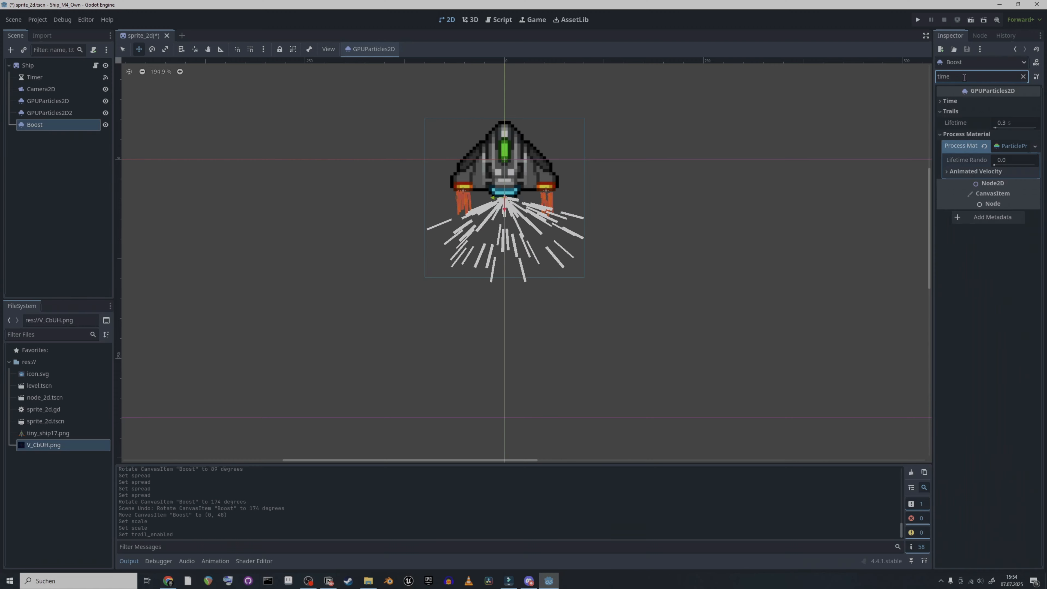
click(997, 101)
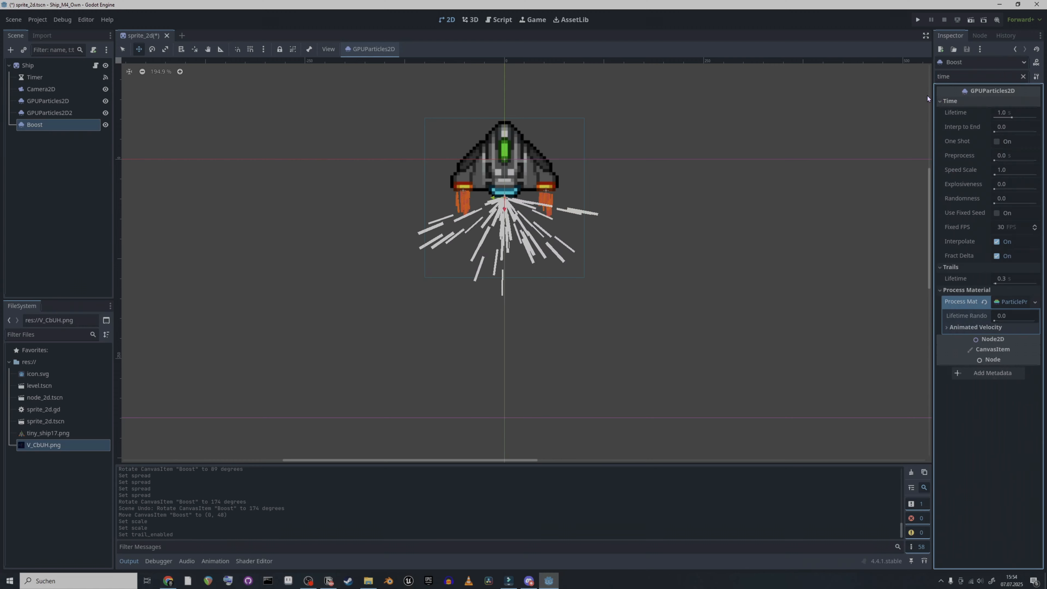
click(1014, 112)
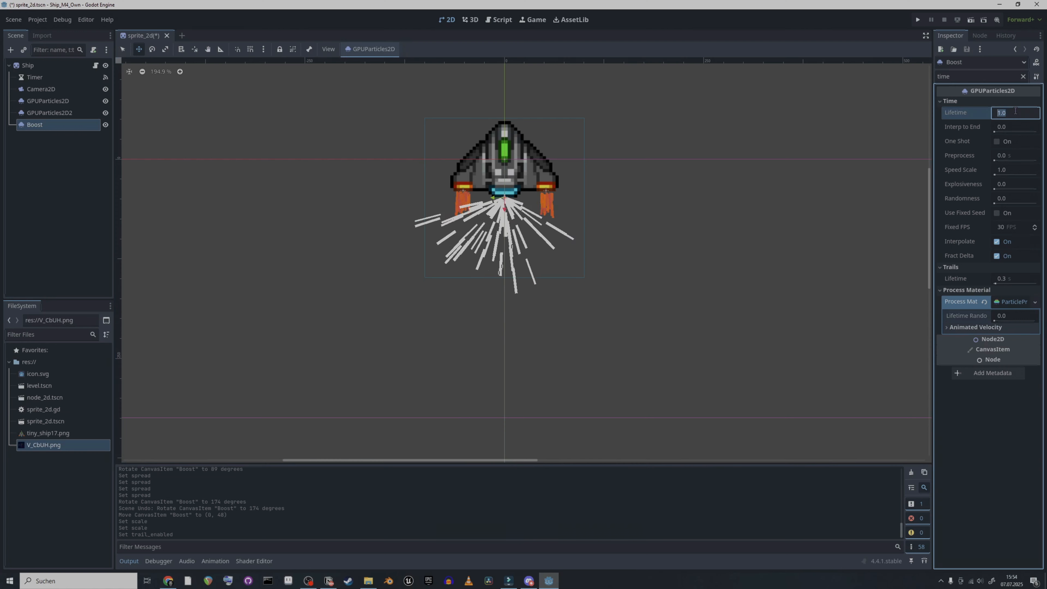
key(BackSpace)
text(.)
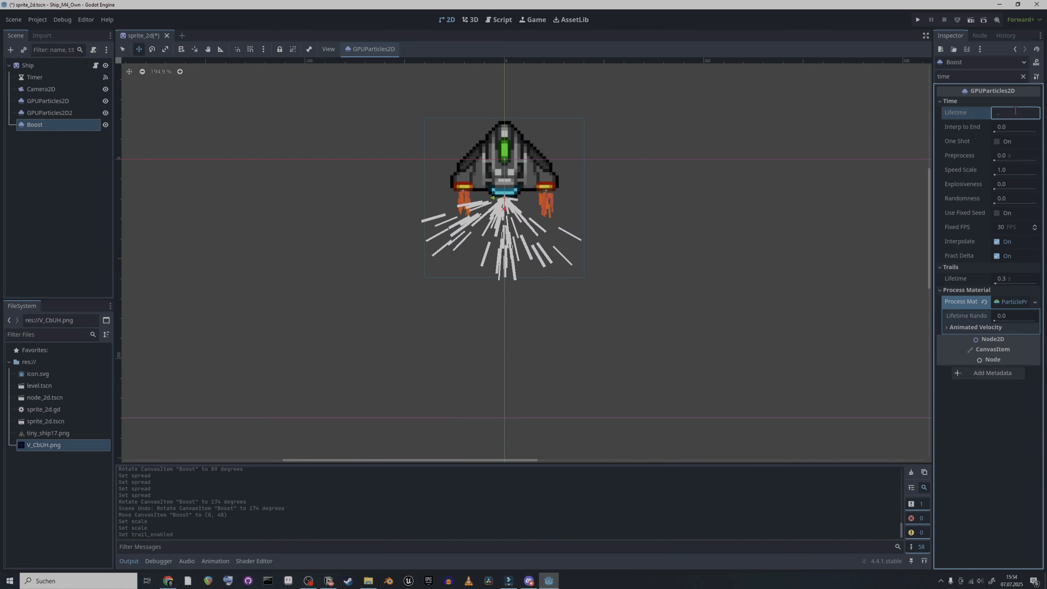
text(4)
key(Return)
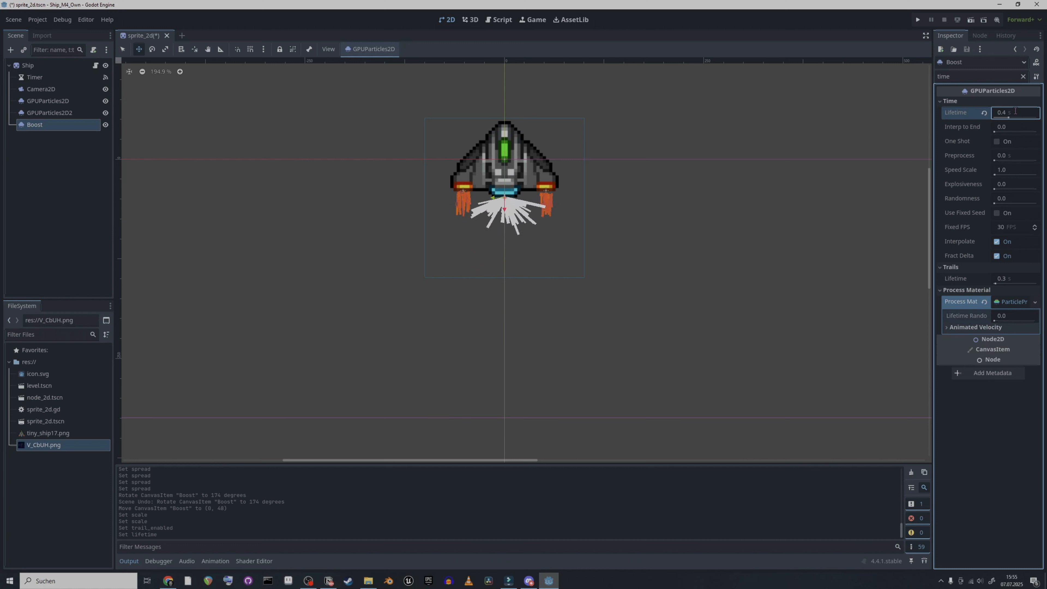
Increase the Boost emitter's particle lifetime to 0.5 seconds.
click(1015, 112)
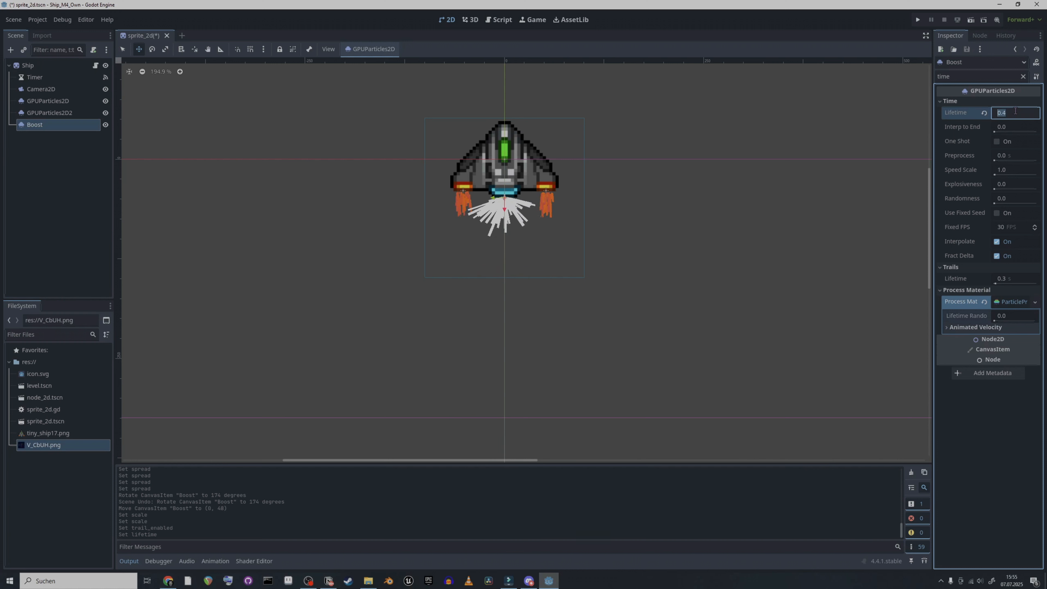
text(0)
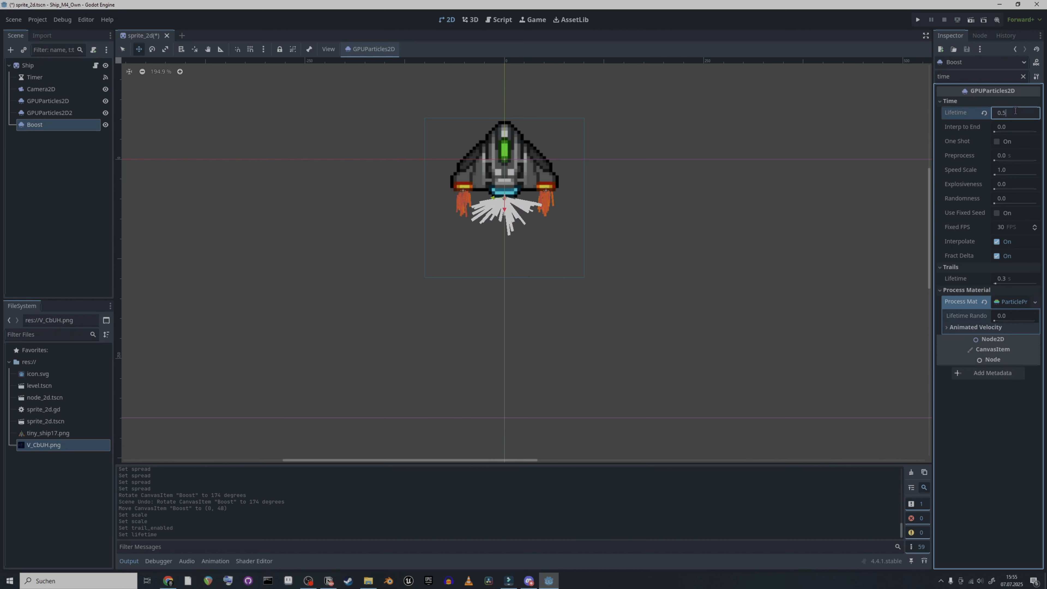
text(.5)
key(Return)
Toggle the Boost emitter's emission off and on to preview the burst, finishing with it off.
click(949, 101)
click(957, 76)
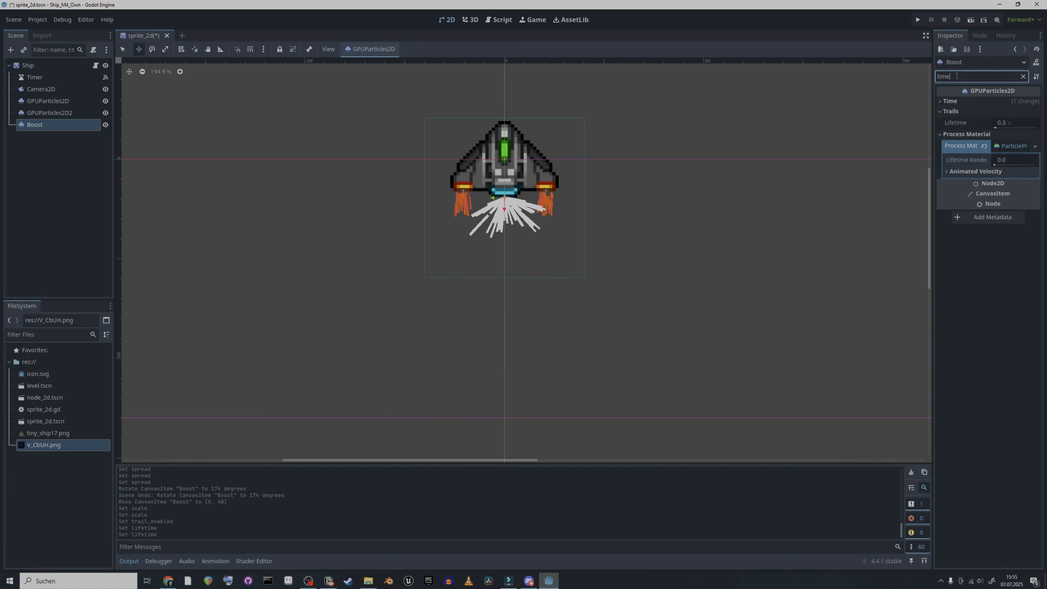
key(BackSpace)
key(BackSpace)
key(BackSpace)
key(BackSpace)
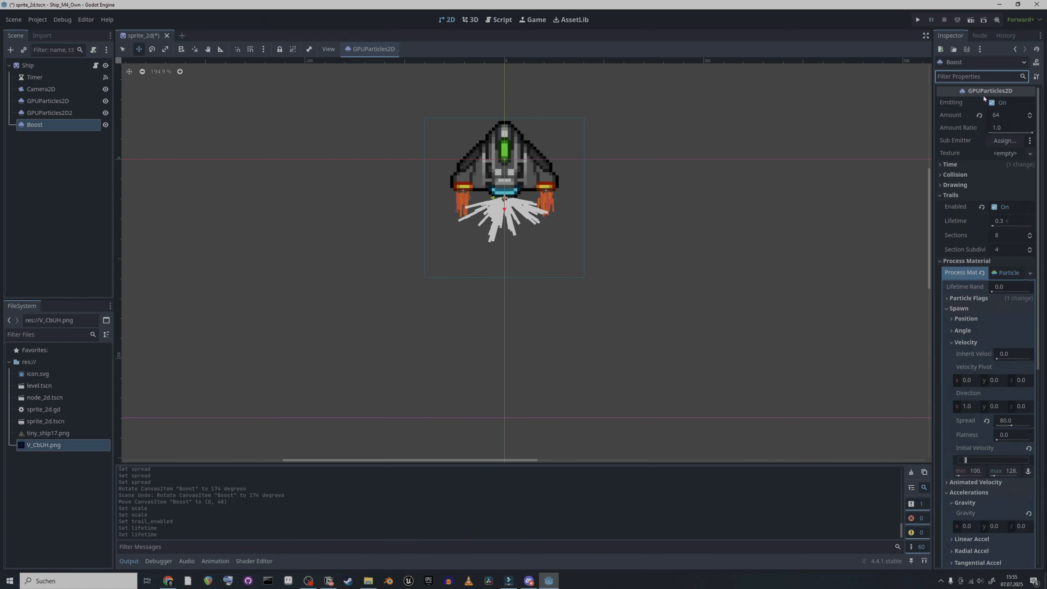
click(991, 103)
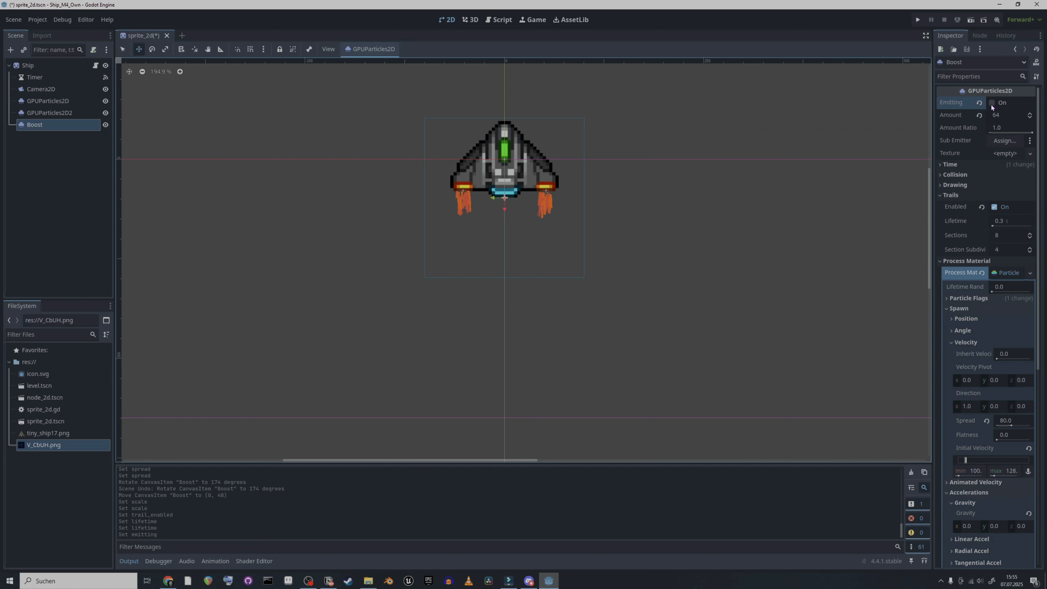
click(979, 103)
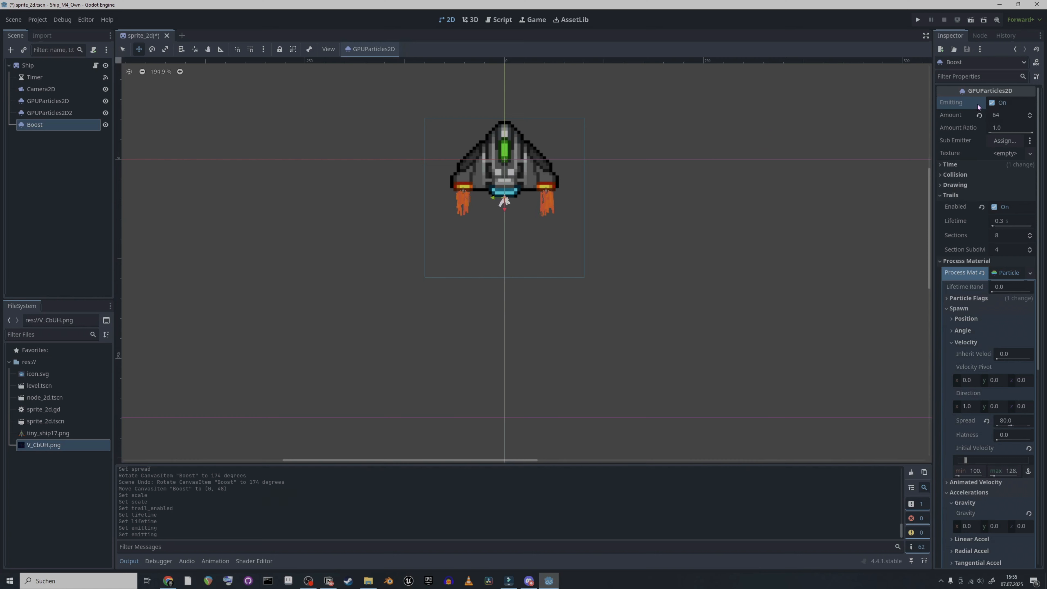
click(991, 103)
click(992, 103)
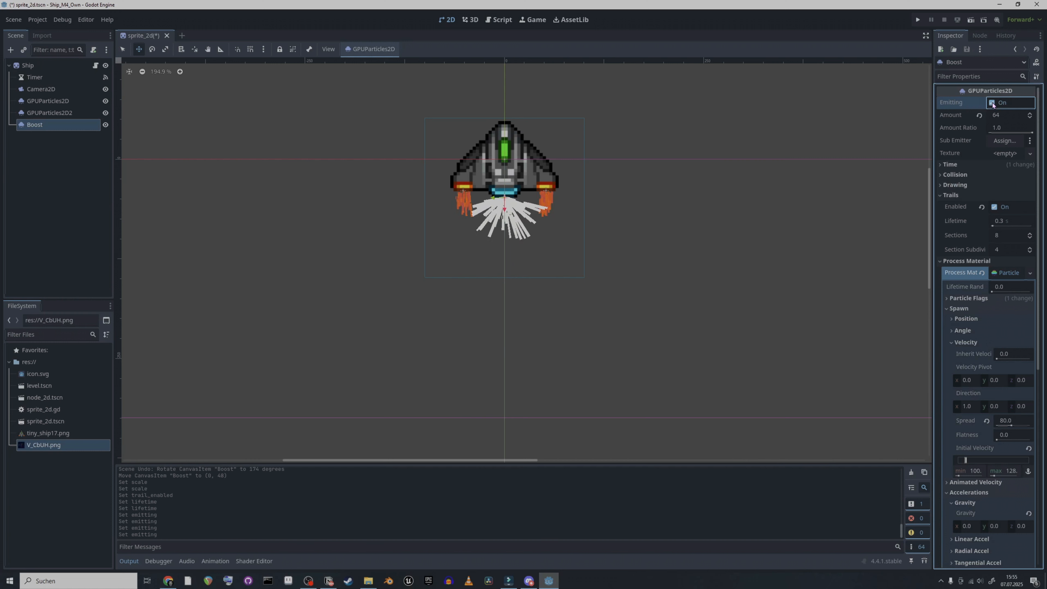
click(992, 104)
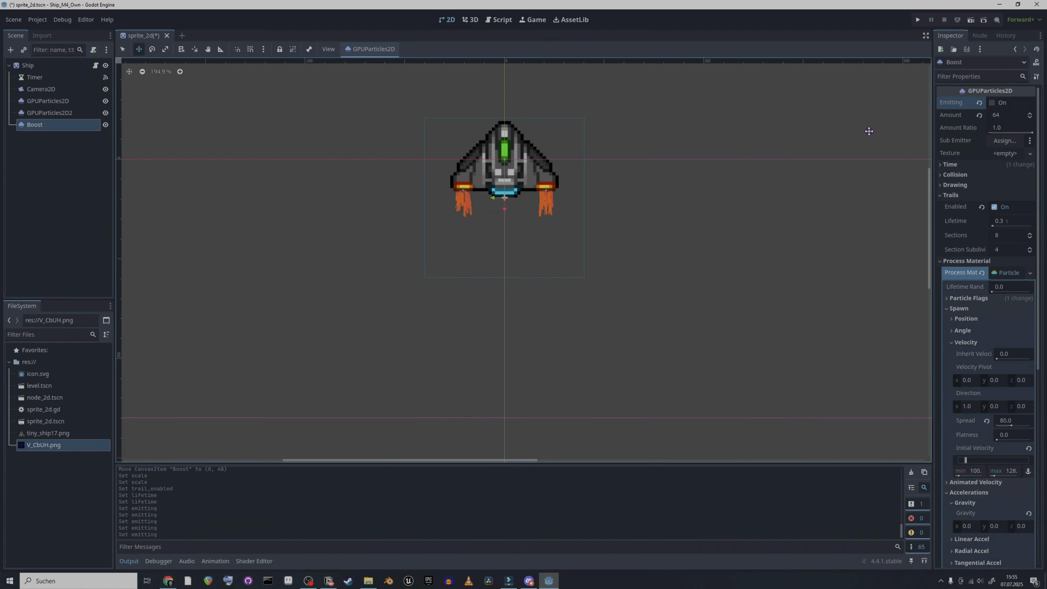
Set the Boost process material's particle color to teal (00c6c6) and turn emission back on.
click(960, 76)
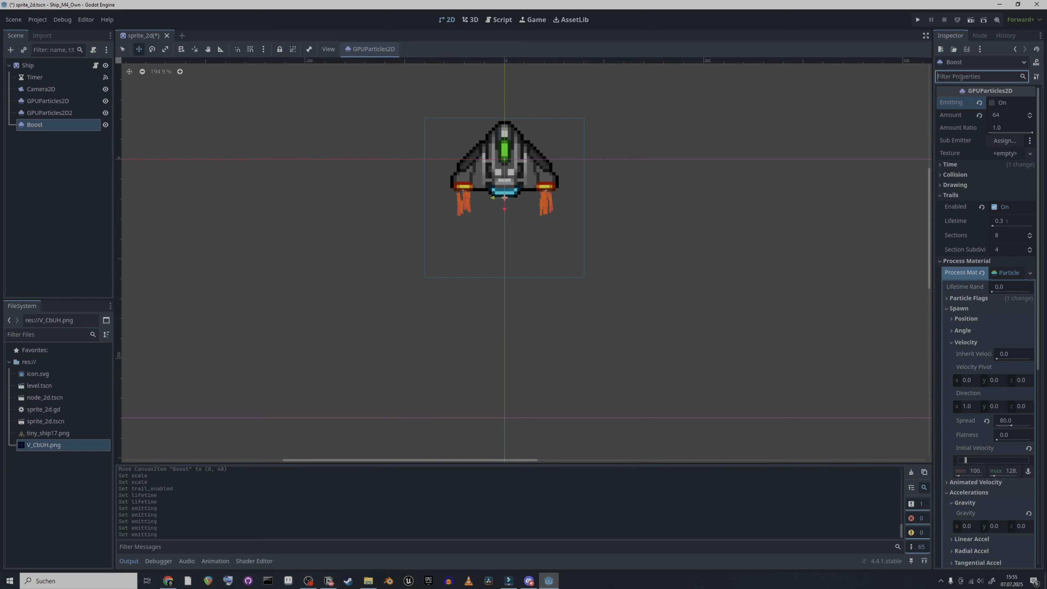
text(color)
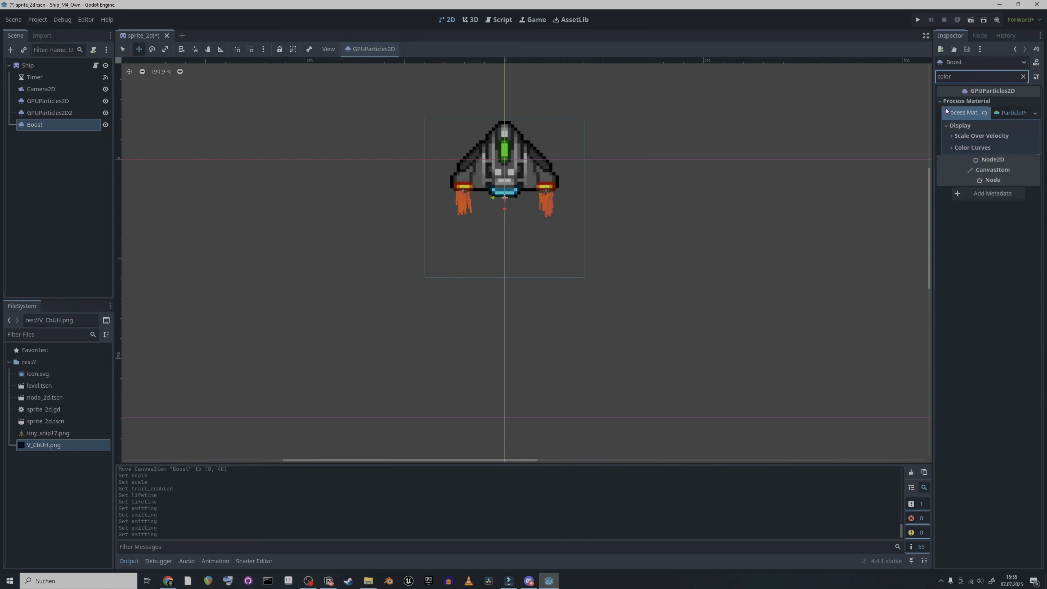
click(955, 148)
click(1016, 159)
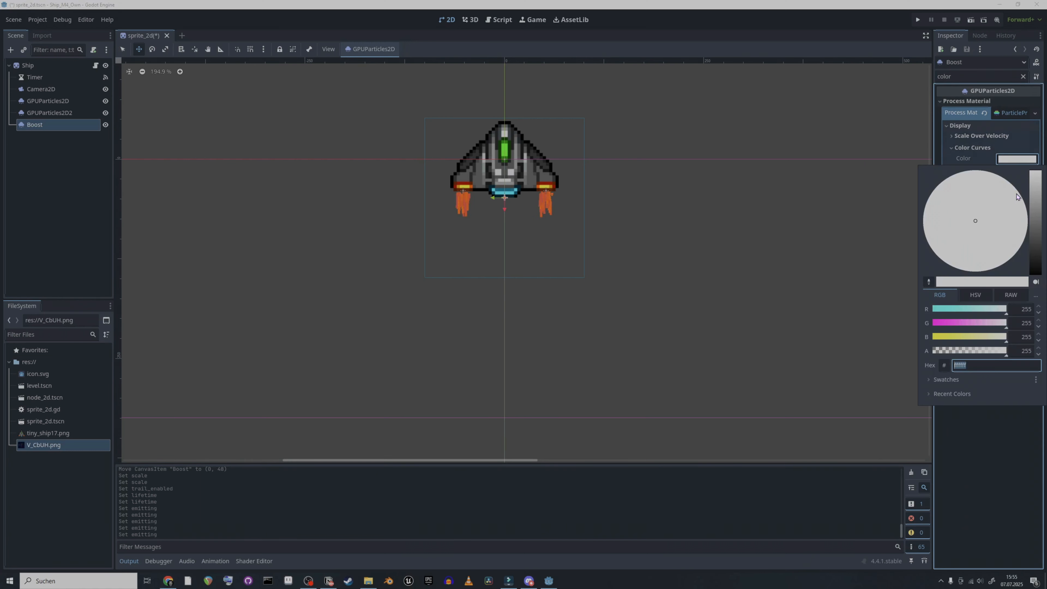
drag(945, 309, 931, 309)
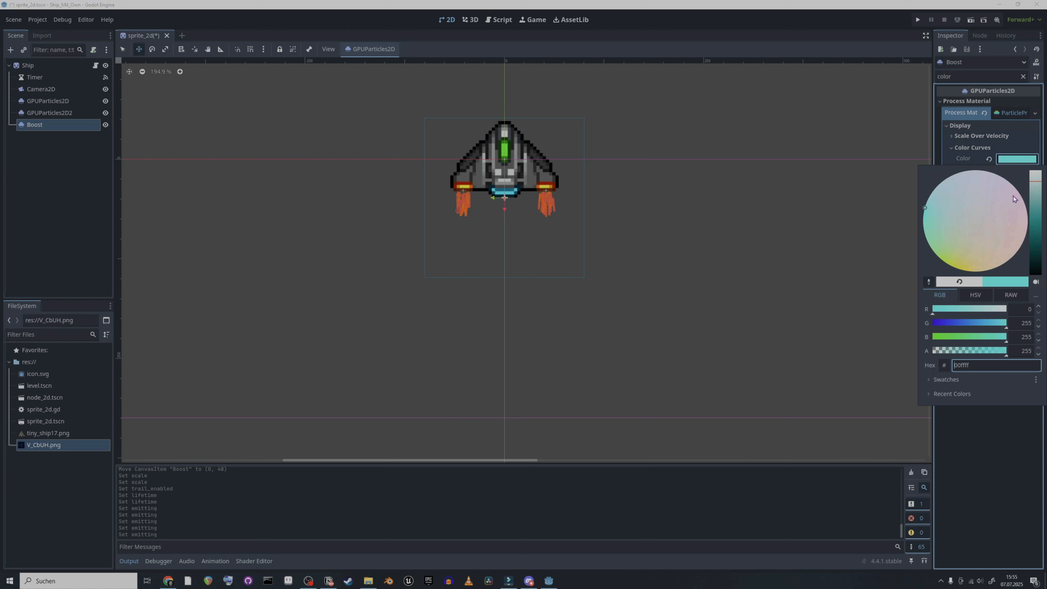
drag(1035, 181, 1034, 205)
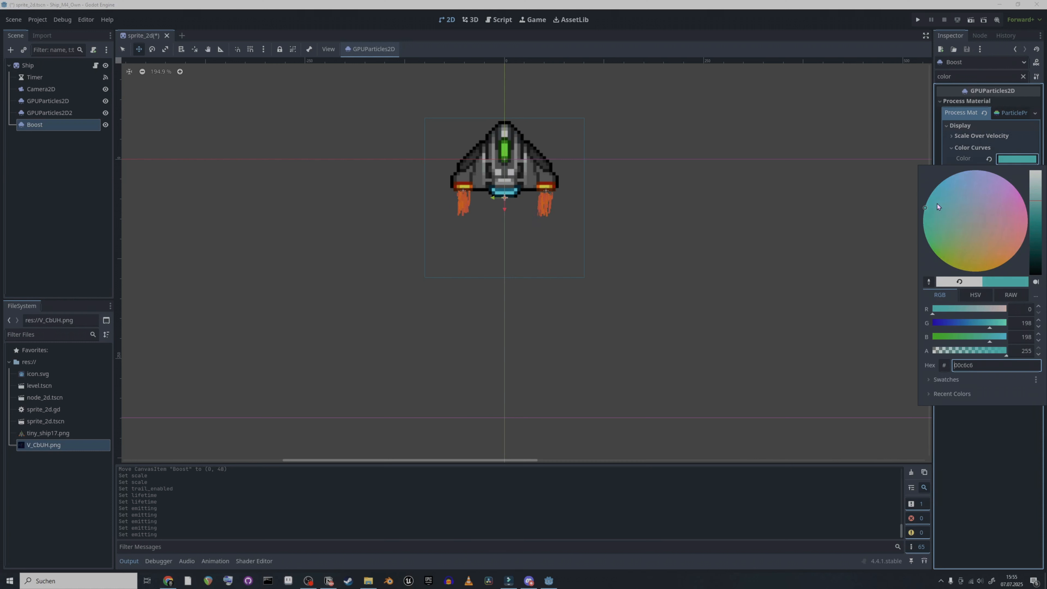
click(853, 167)
click(1023, 77)
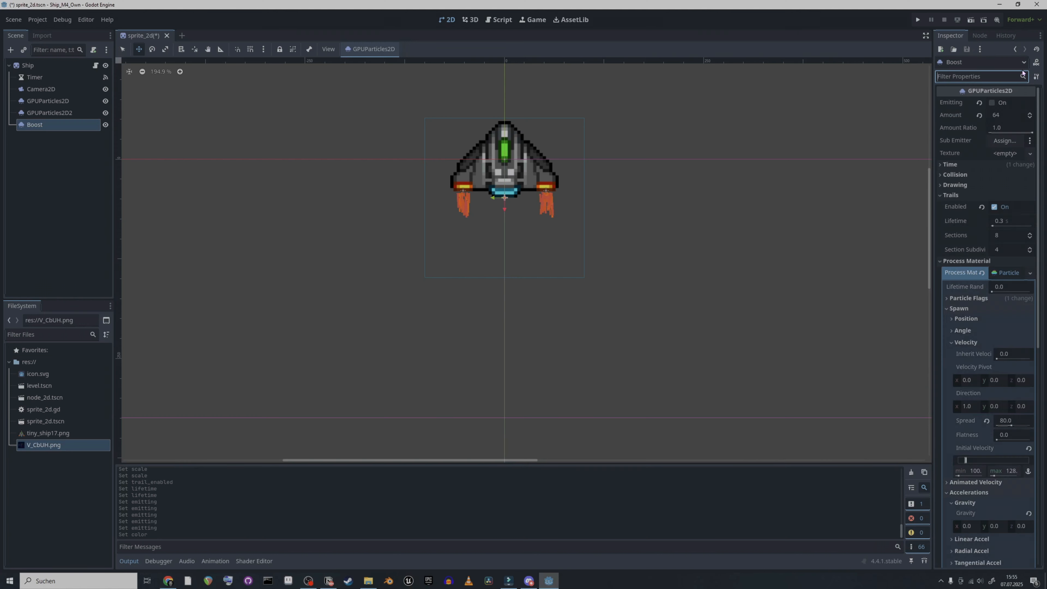
click(993, 102)
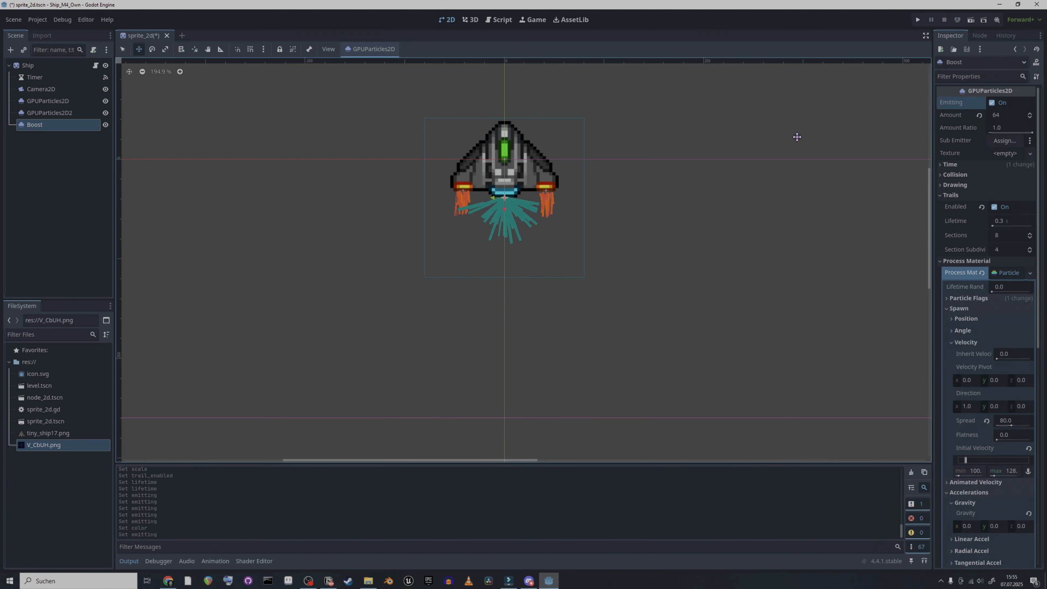
Change the Boost process material's particle color to a bright light blue that matches the central thruster.
click(950, 74)
text(color)
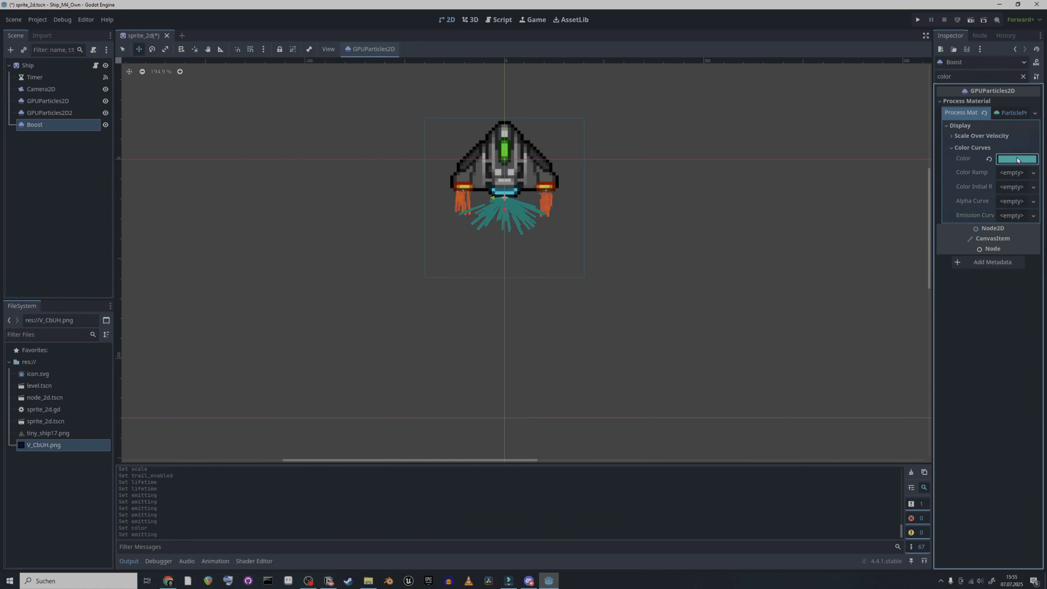
click(1025, 159)
drag(961, 189, 923, 191)
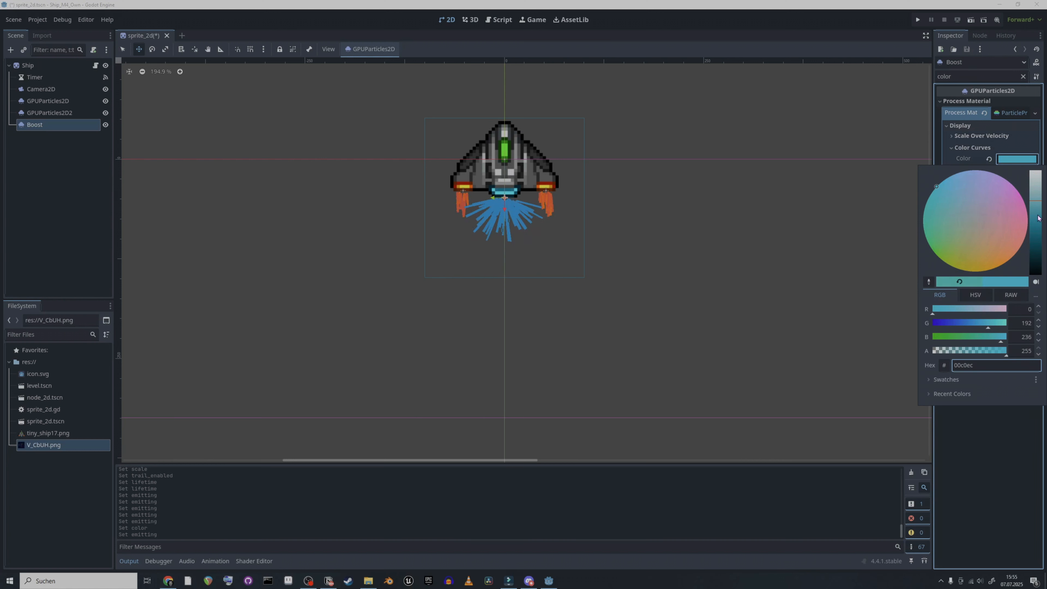
drag(1034, 204, 1031, 193)
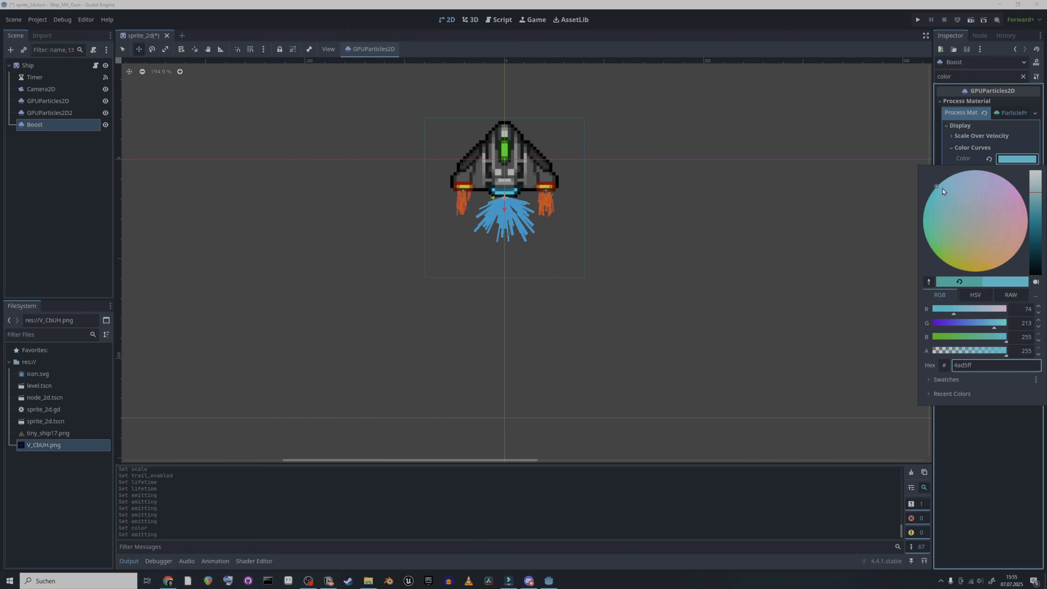
mouse_move(940, 189)
mouse_down()
mouse_move(931, 179)
mouse_move(919, 195)
mouse_up()
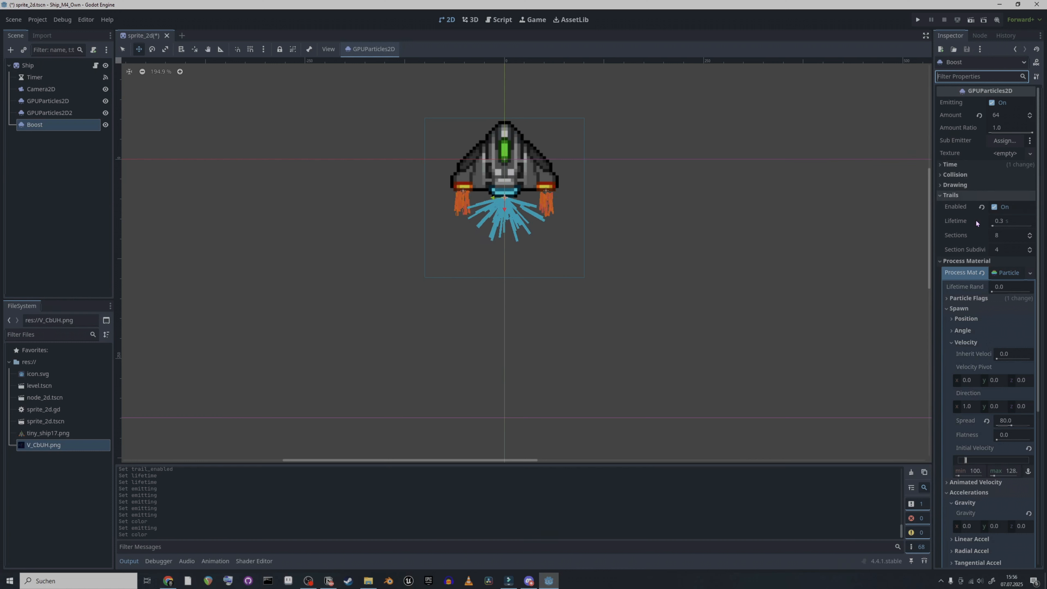
Shorten the Boost emitter's particle lifetime, trying 0.3 seconds and settling on 0.2 seconds.
text(time)
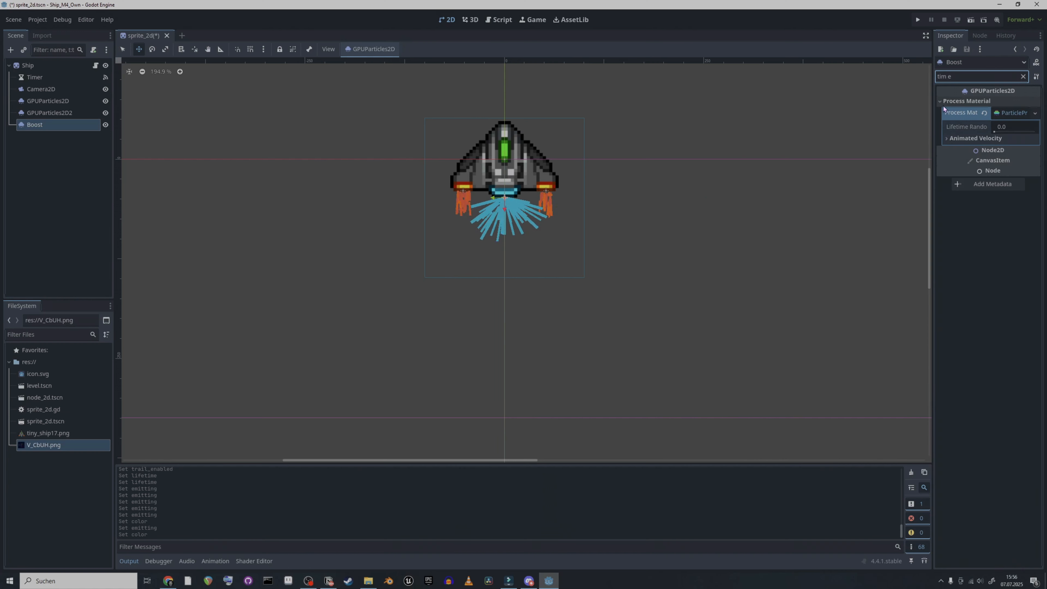
click(947, 140)
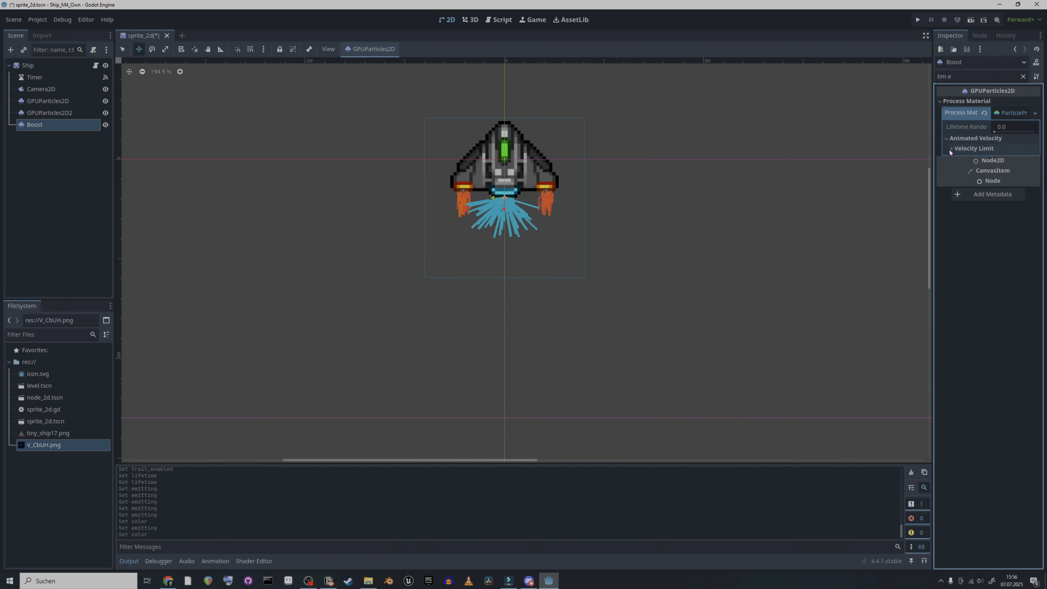
click(948, 150)
click(950, 76)
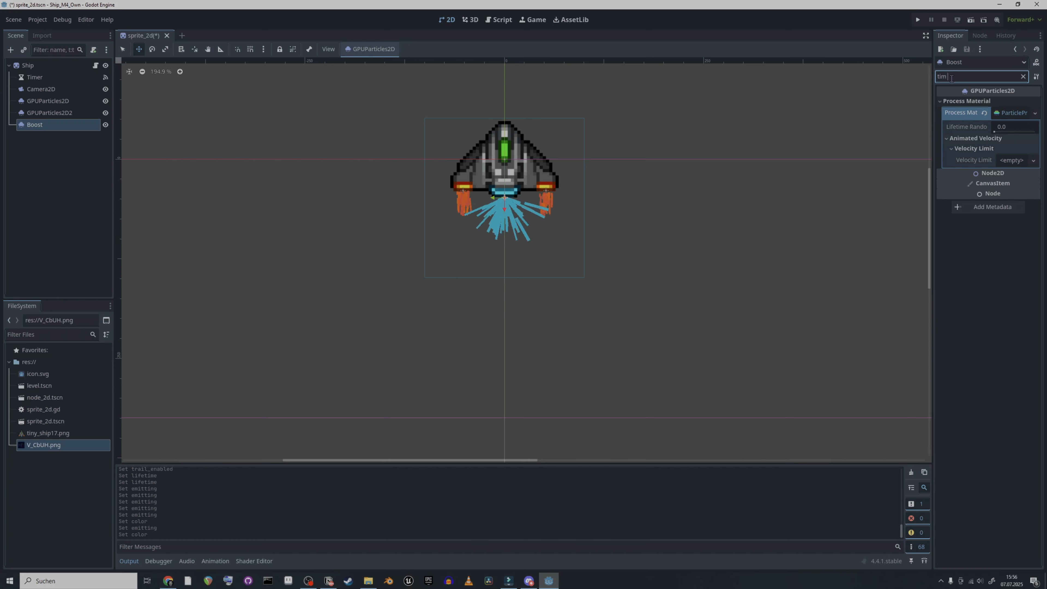
text(e)
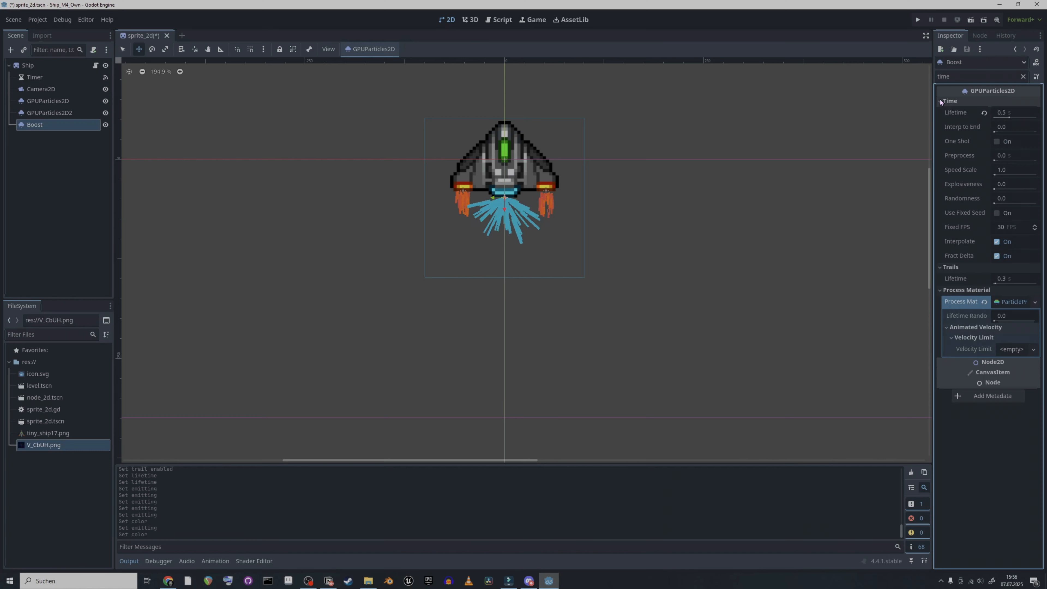
click(1009, 113)
text(0.3)
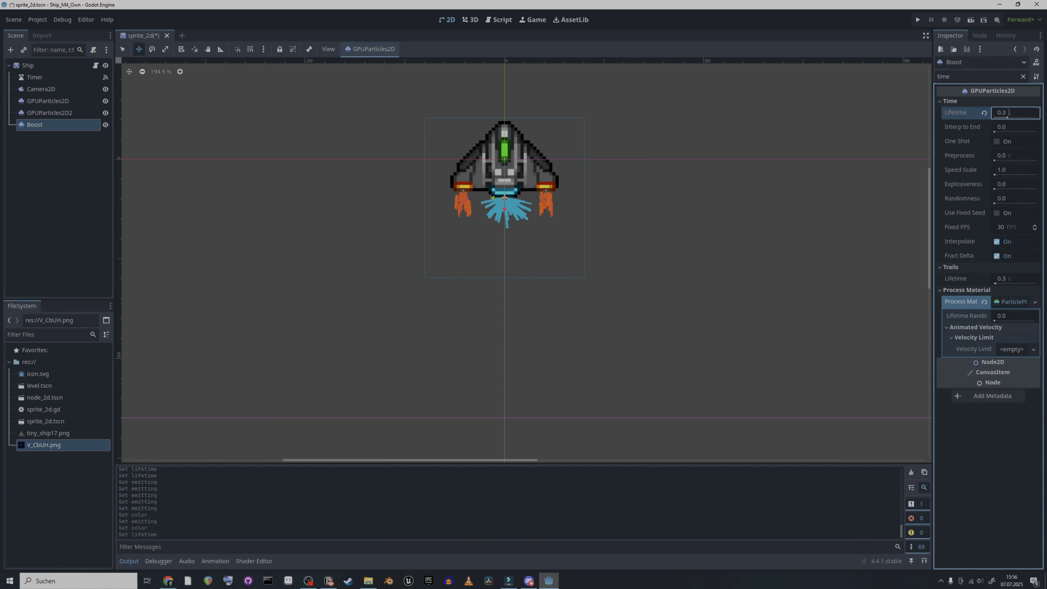
double_click(1008, 112)
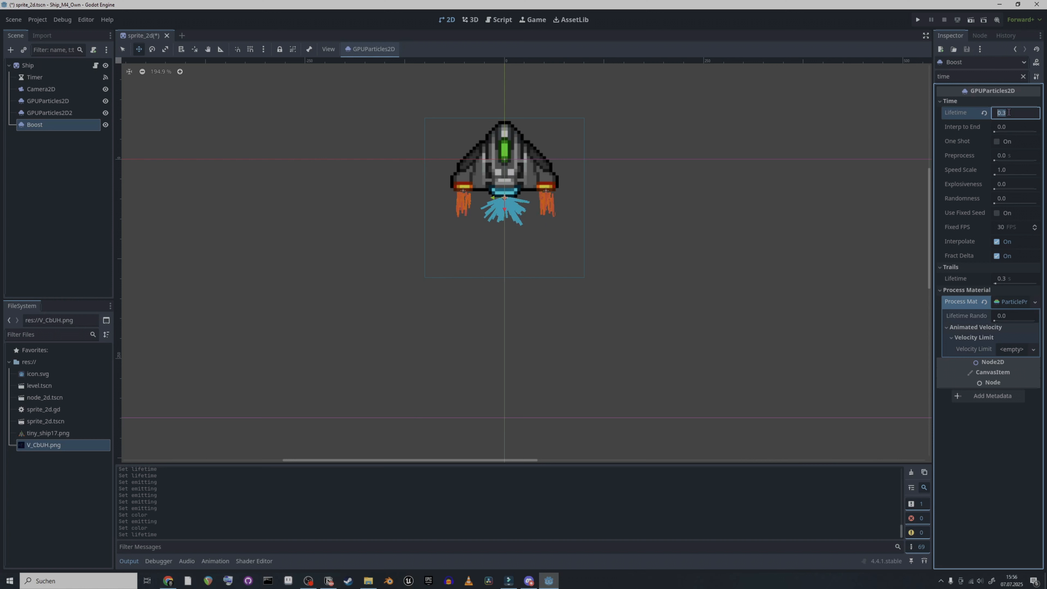
click(1009, 112)
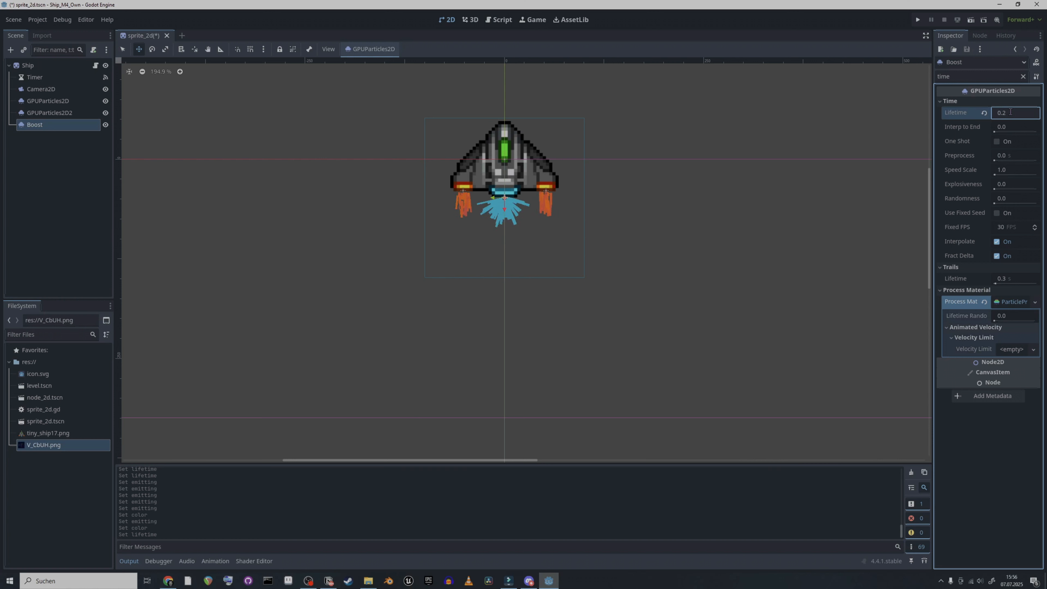
key(Return)
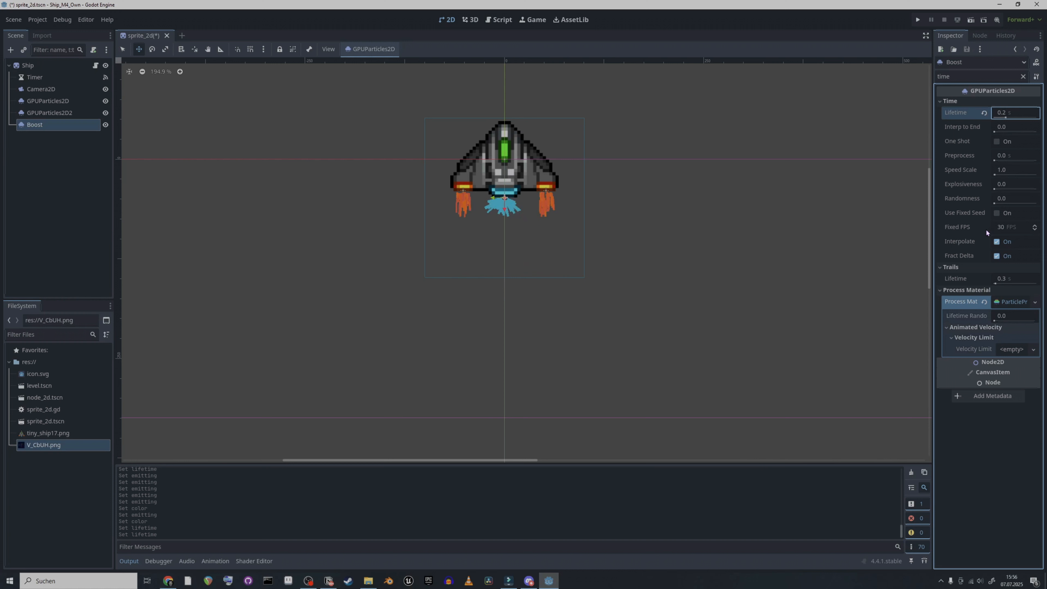
Enable One Shot on the Boost emitter and set its explosiveness to 0.8.
double_click(957, 77)
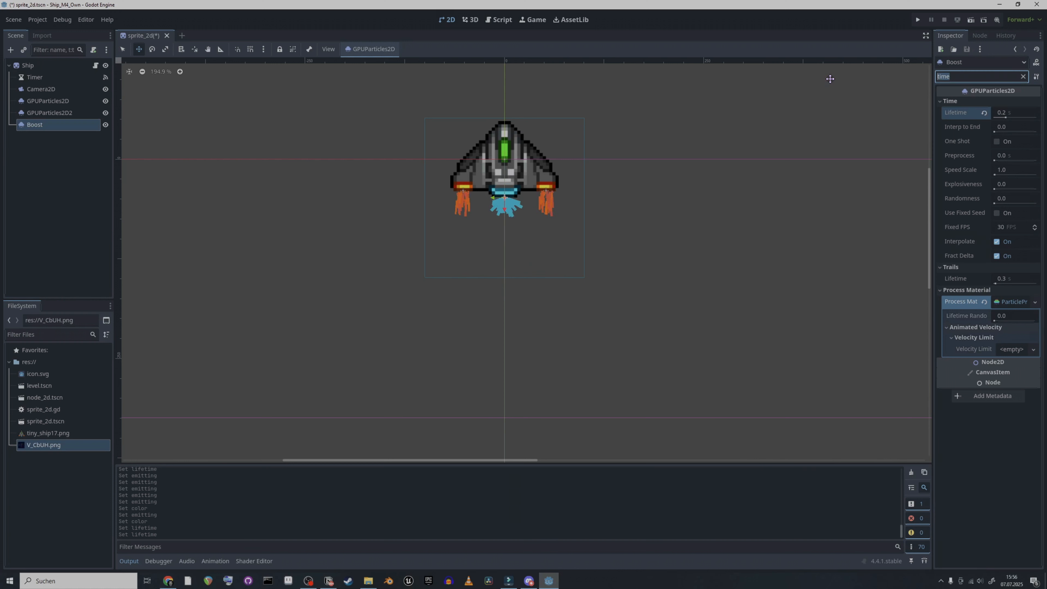
text(one)
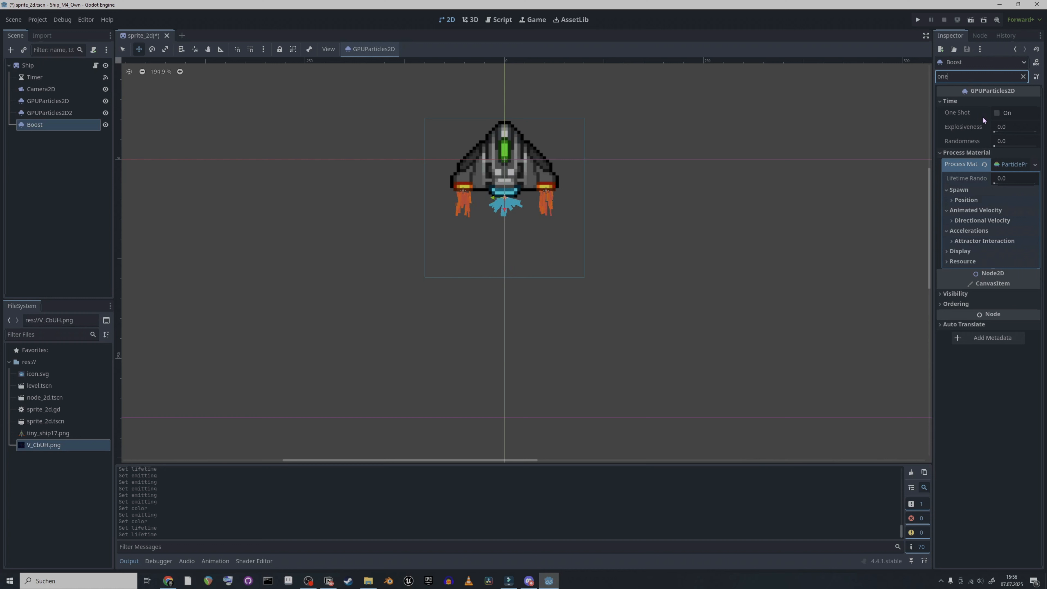
click(997, 113)
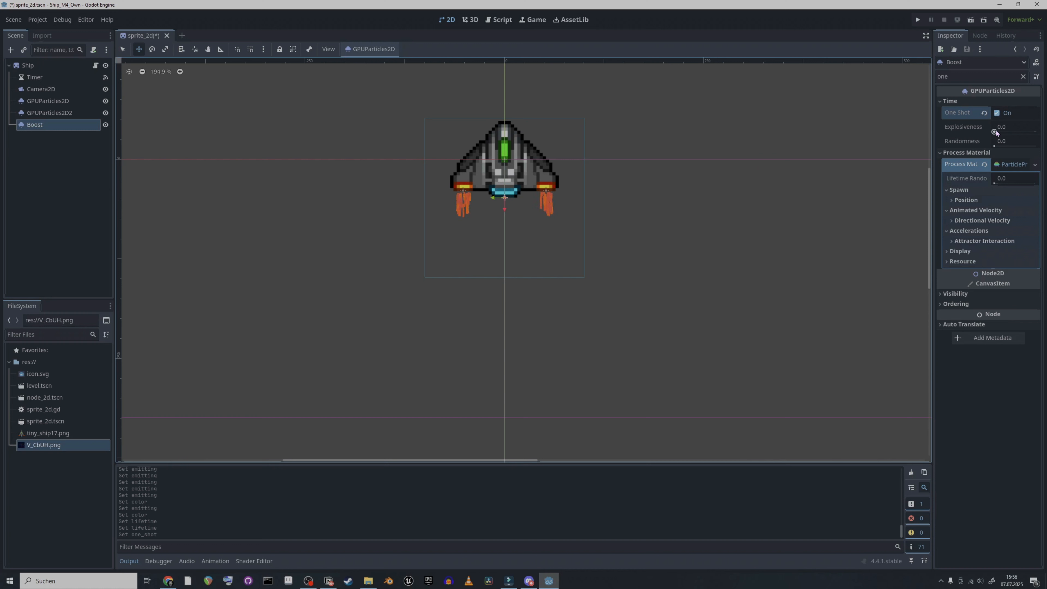
click(1007, 127)
text(0.8)
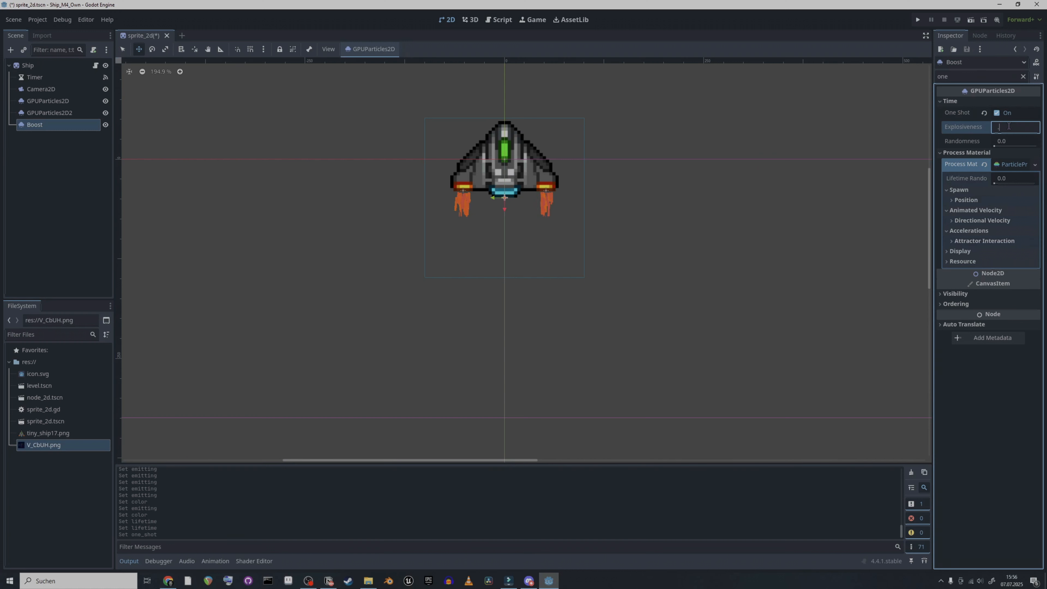
key(Return)
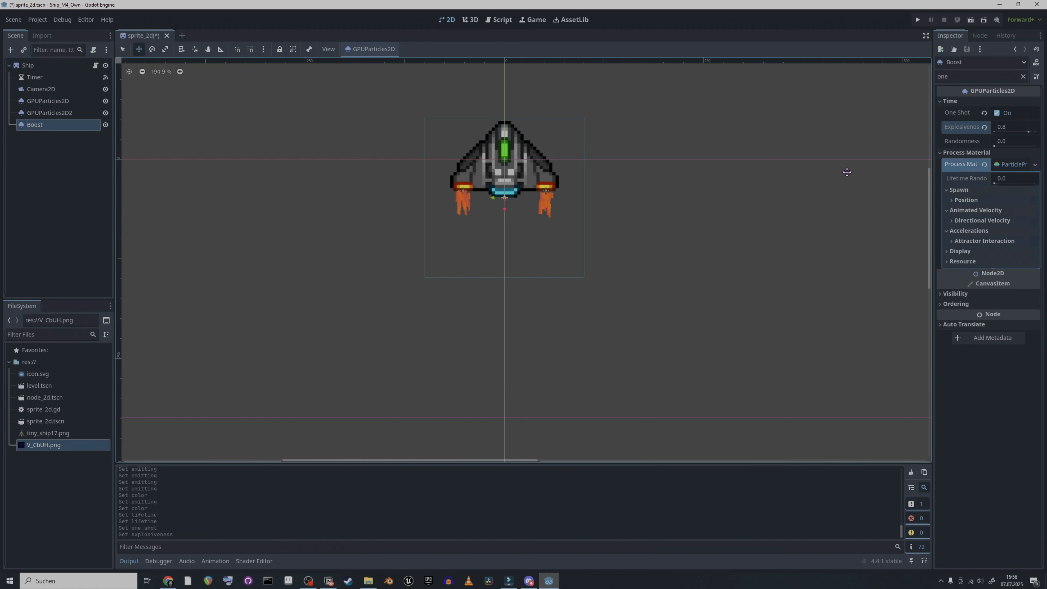
Disable One Shot on the Boost emitter and set its randomness to 0.2.
click(997, 113)
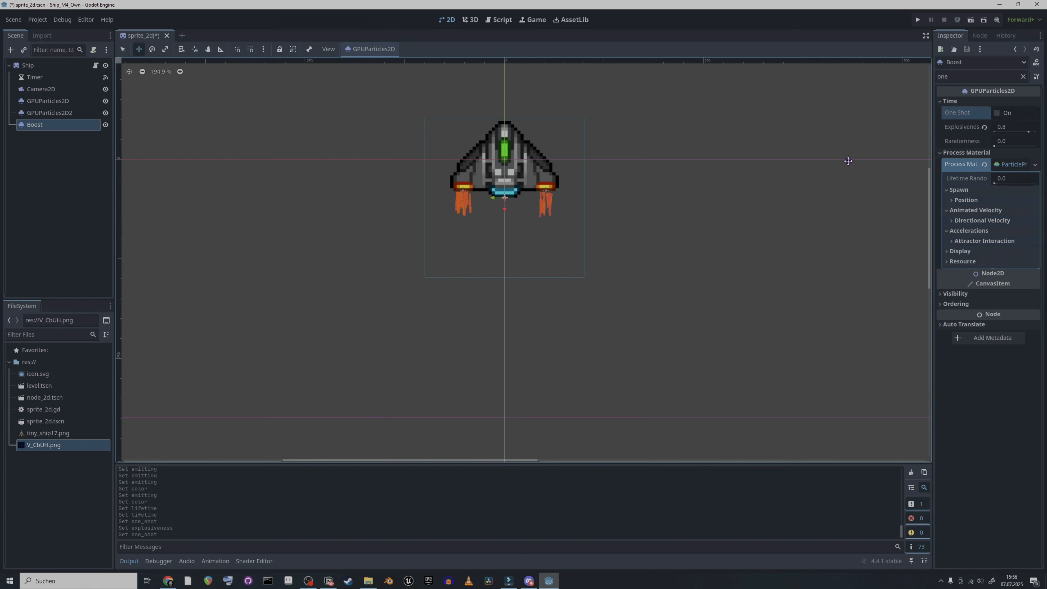
click(1013, 139)
text(0.2)
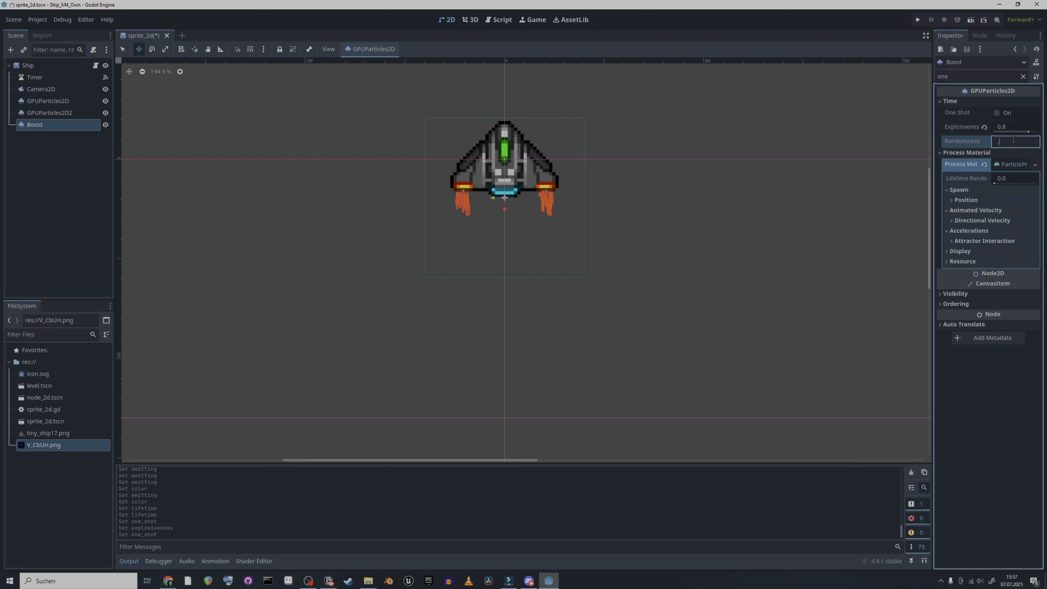
key(Return)
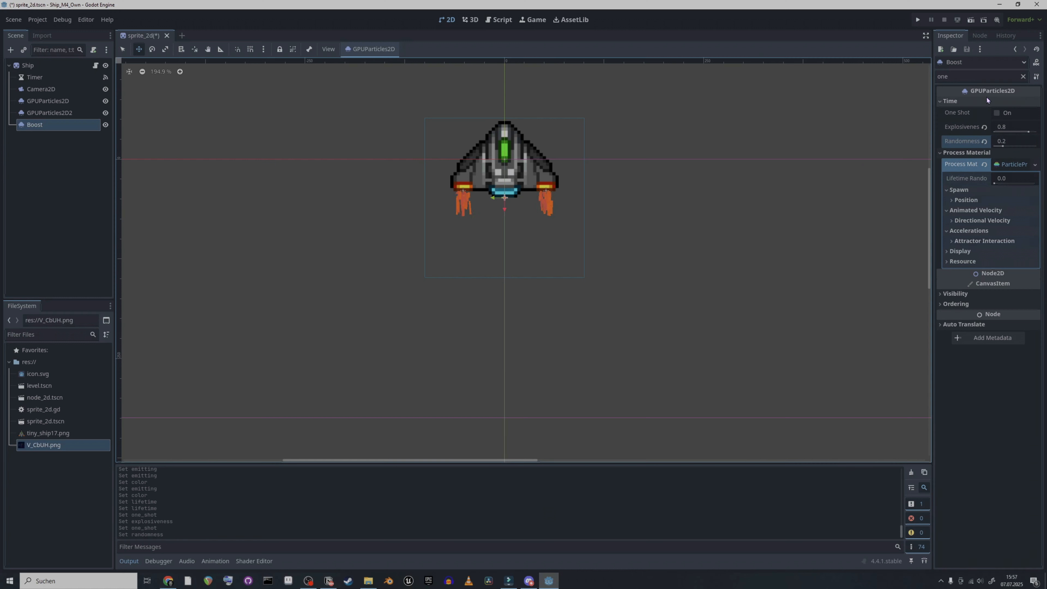
Turn the Boost emitter's emission back on and set its preprocess time to 0.2 seconds.
click(1023, 76)
click(992, 103)
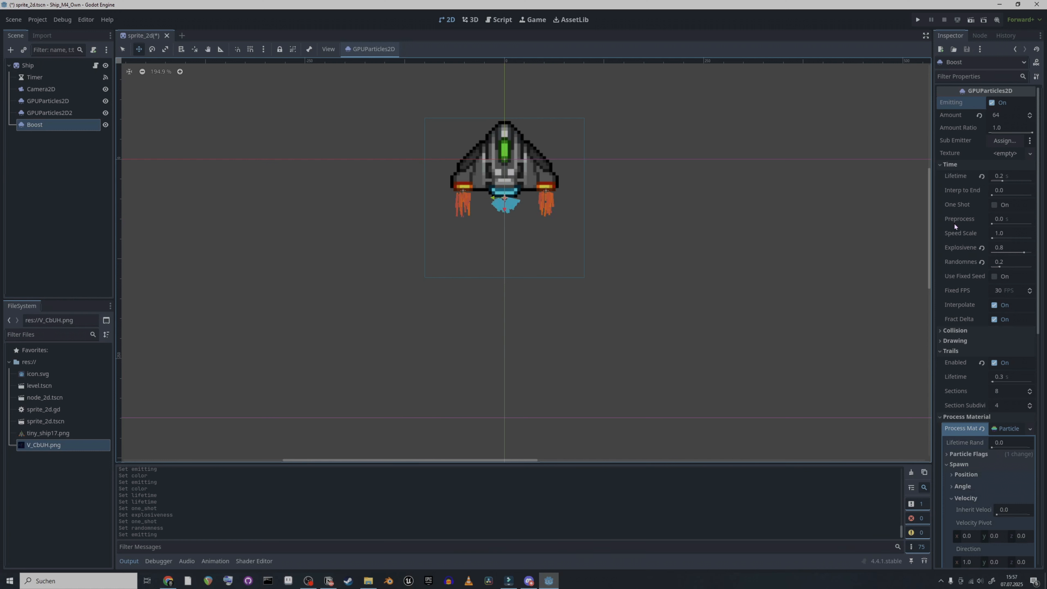
mouse_move(967, 223)
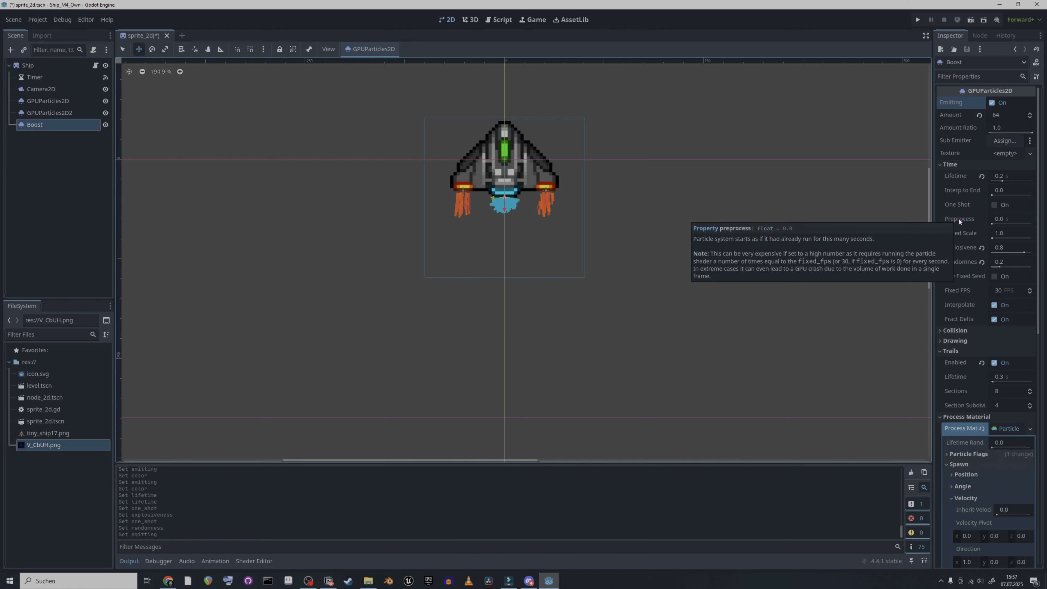
click(1008, 219)
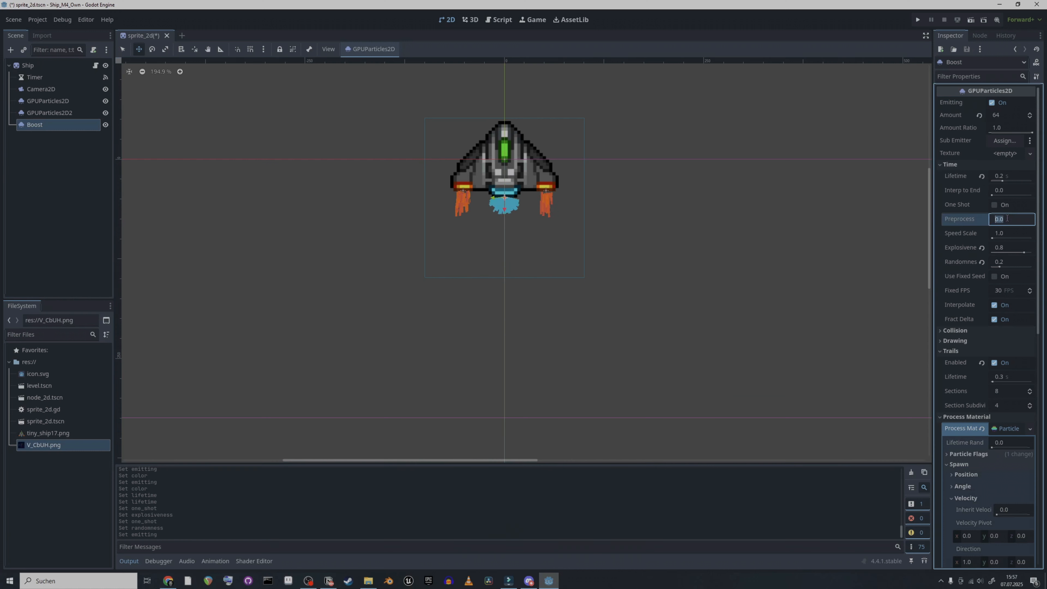
text(0.2)
key(Return)
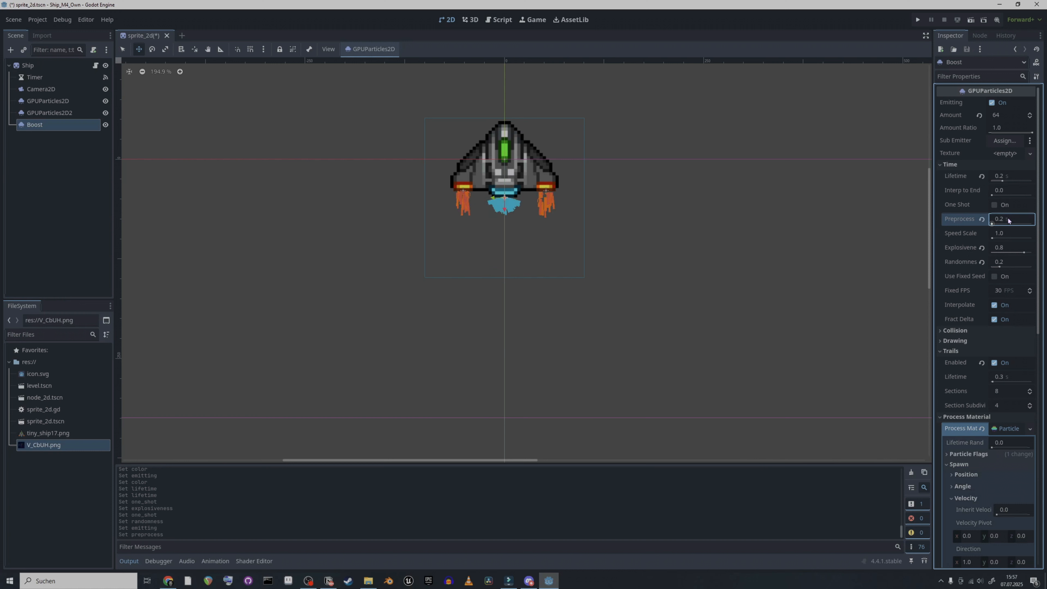
mouse_move(956, 162)
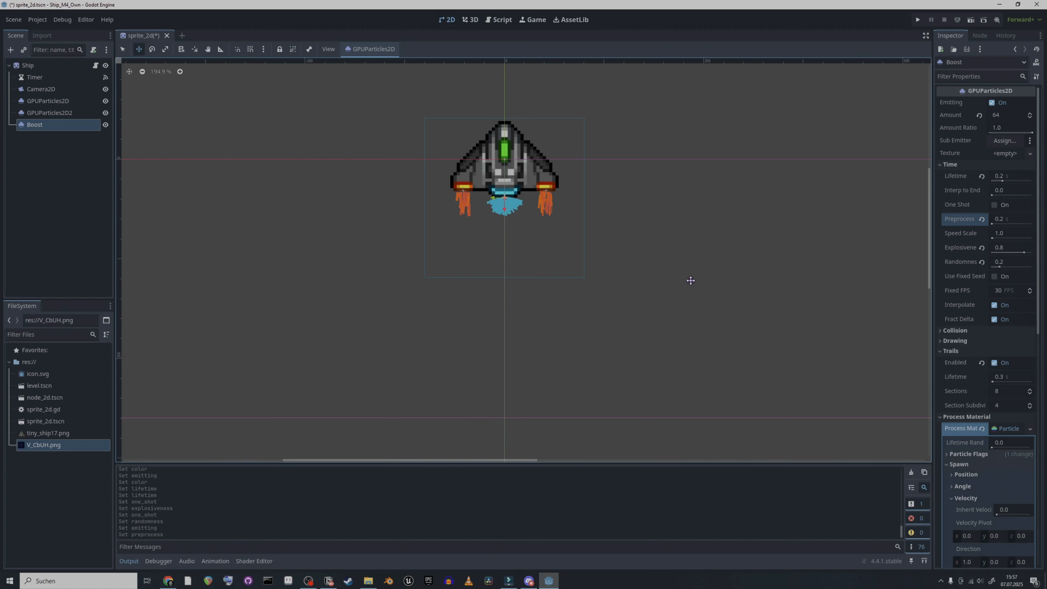
Lengthen the Boost emitter's particle lifetime, trying 1 second and settling on 2 seconds, and raise its explosiveness to 0.9.
click(971, 76)
text(time)
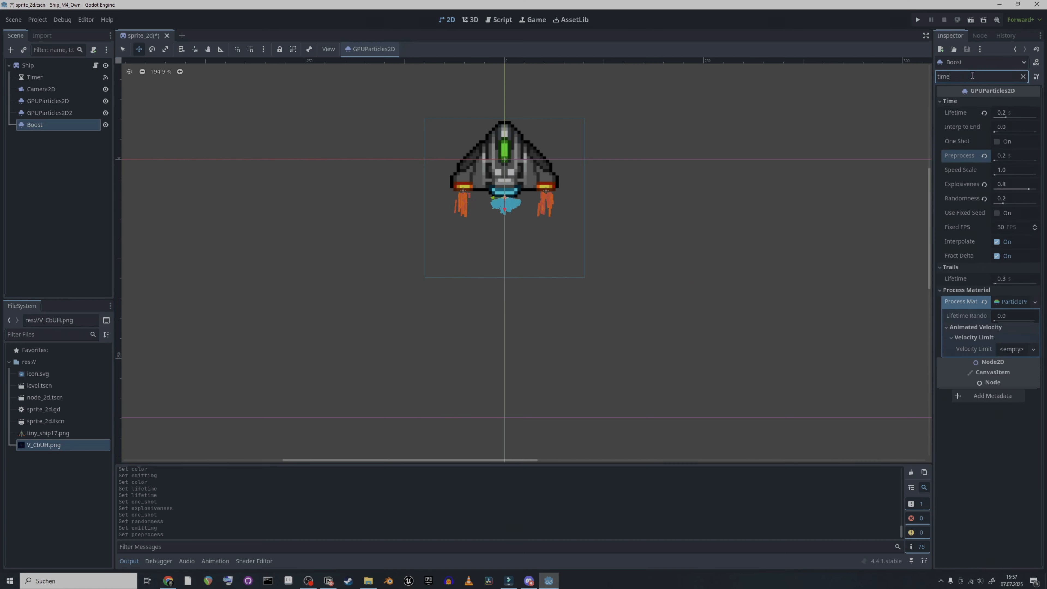
click(1014, 109)
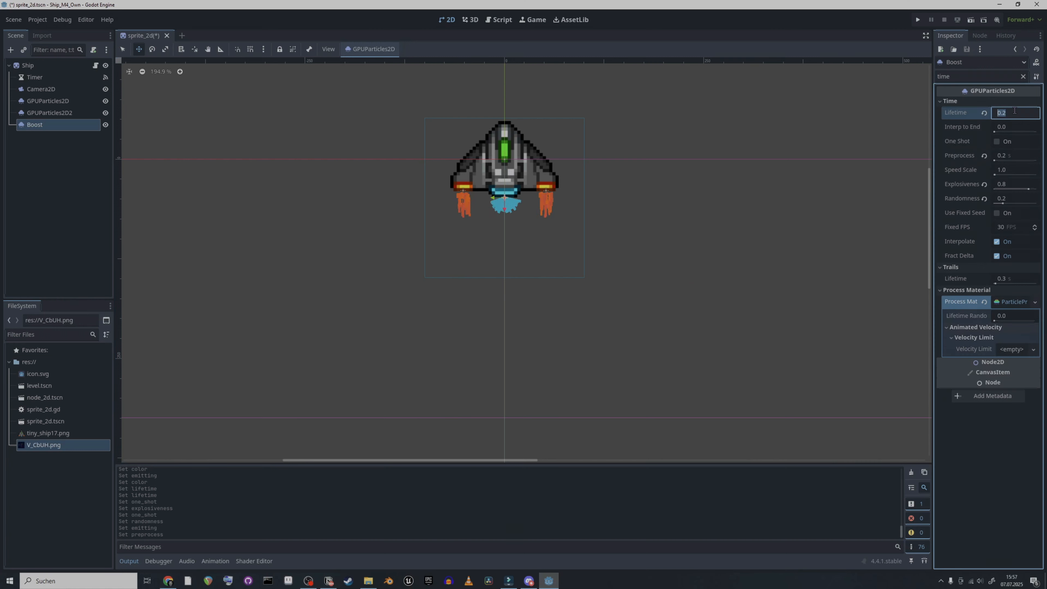
text(1)
key(Return)
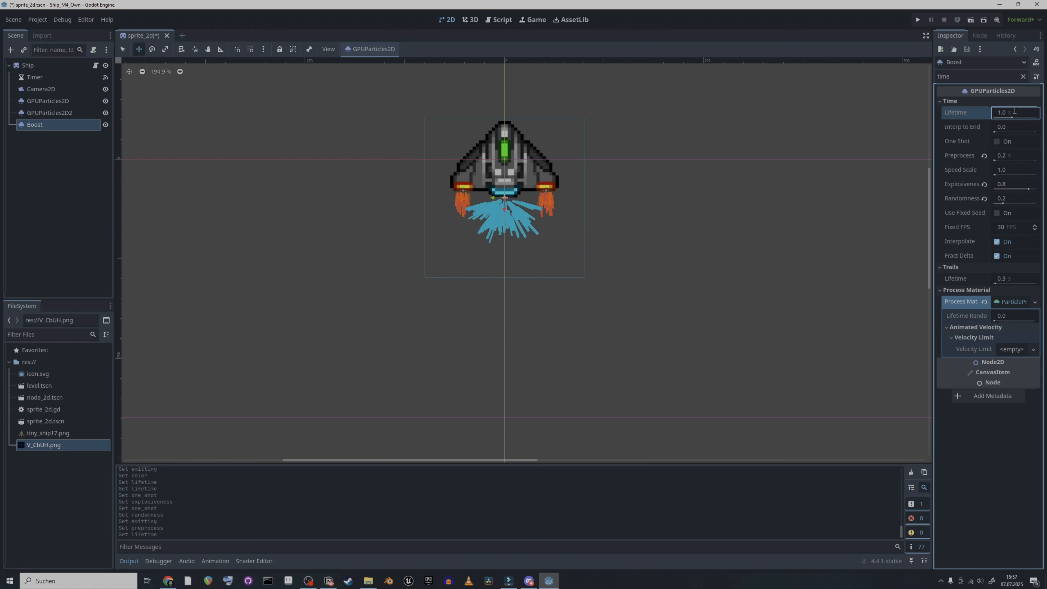
click(1012, 184)
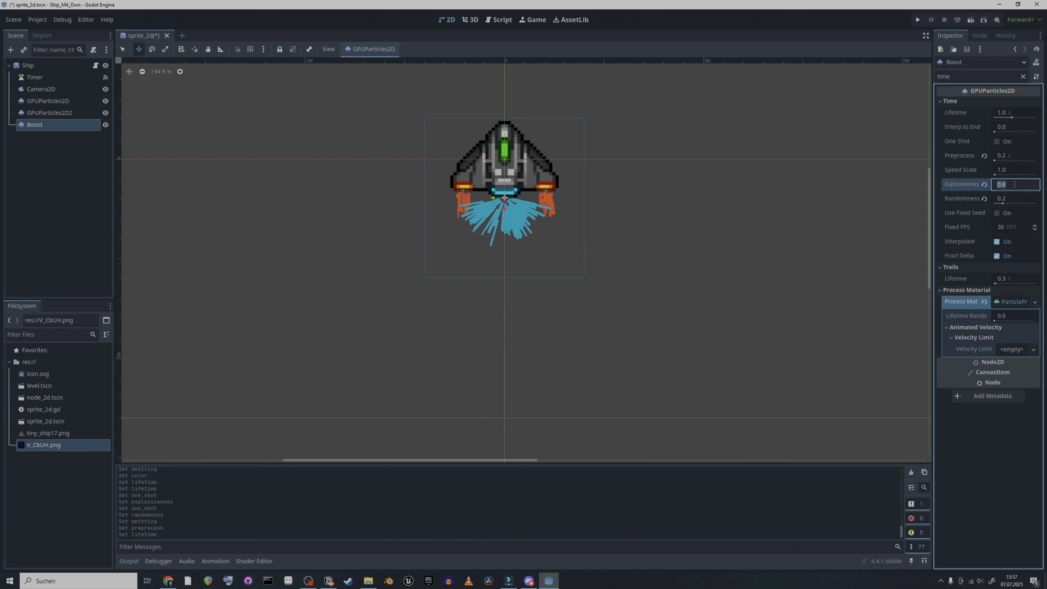
text(0.9)
key(Return)
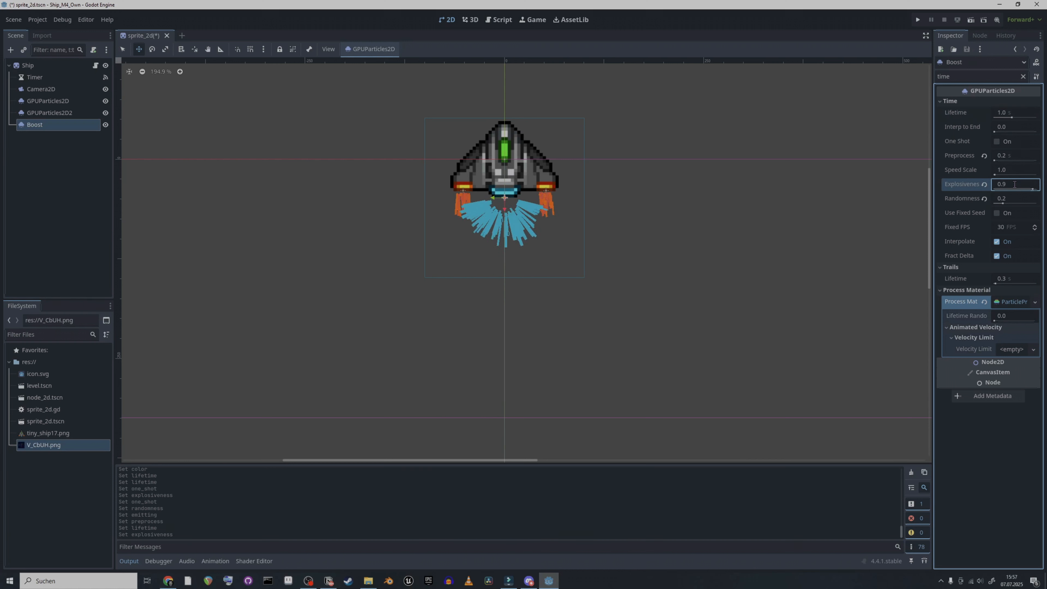
click(1003, 113)
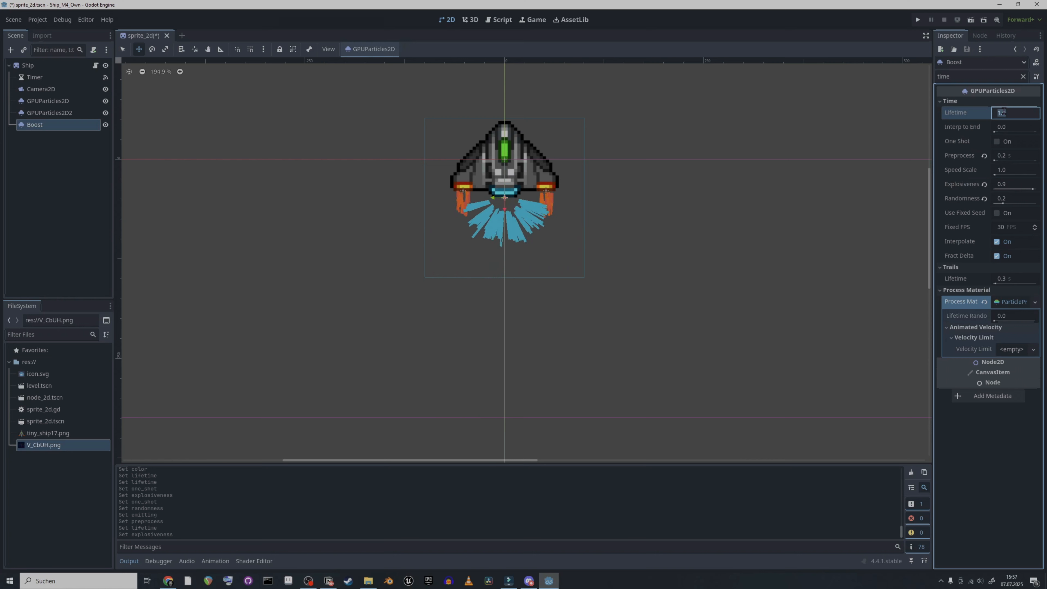
text(2)
key(Return)
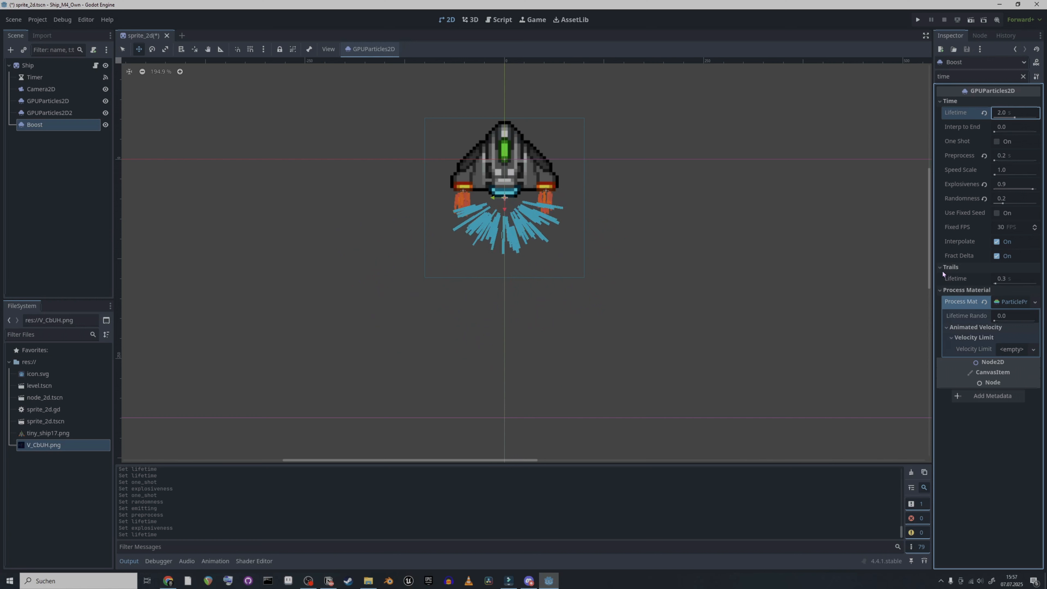
Set the Boost emitter's trail lifetime to 0.2 seconds and move the emitter to (-1, 47).
click(1011, 279)
text(0.2)
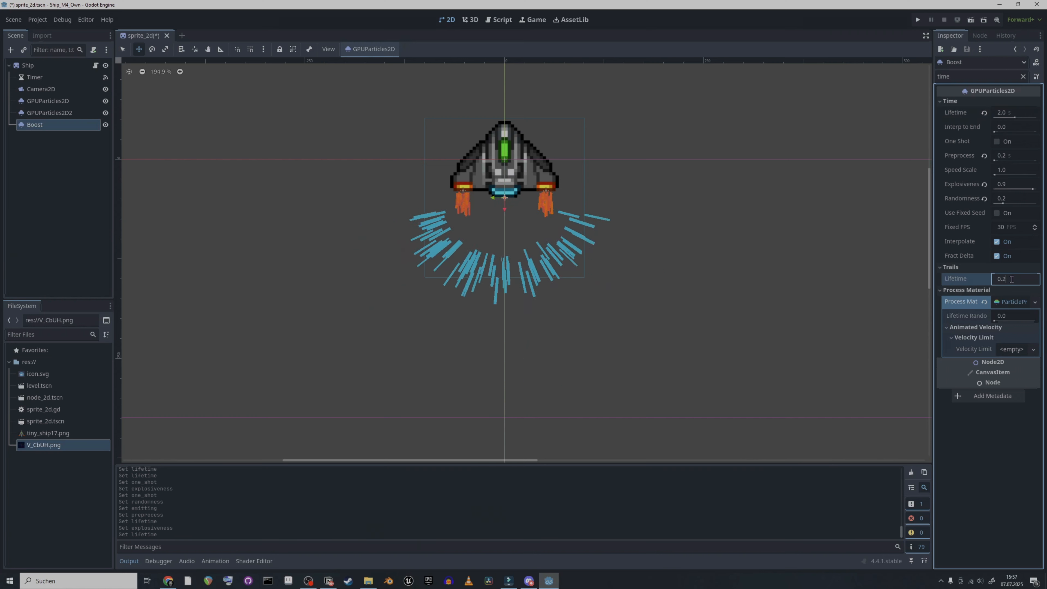
key(Return)
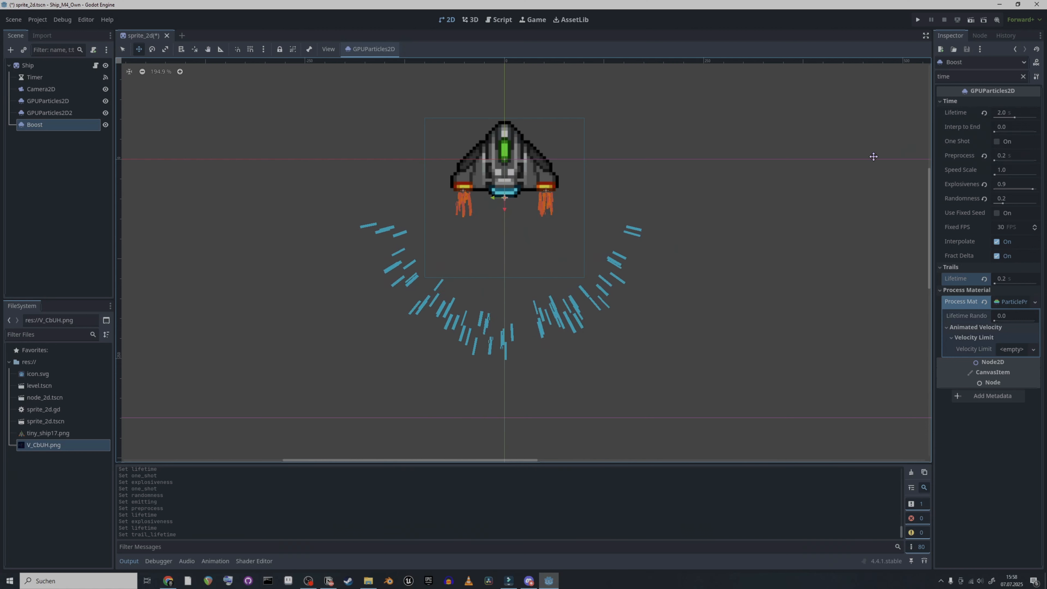
click(723, 227)
scroll(721, 228, down, 2)
middle_drag(719, 232, 662, 256)
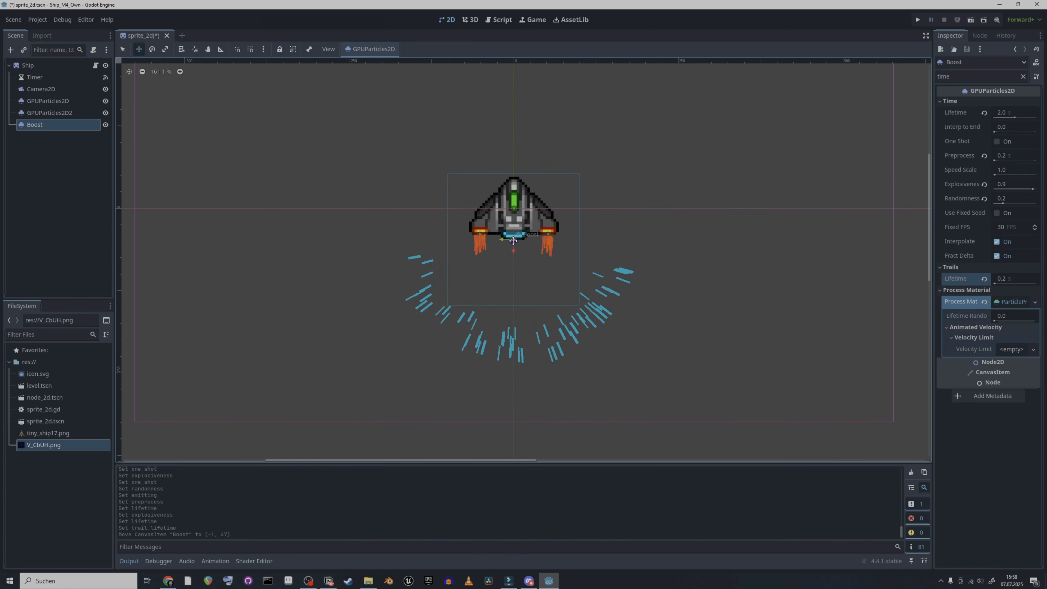
scroll(614, 256, up, 2)
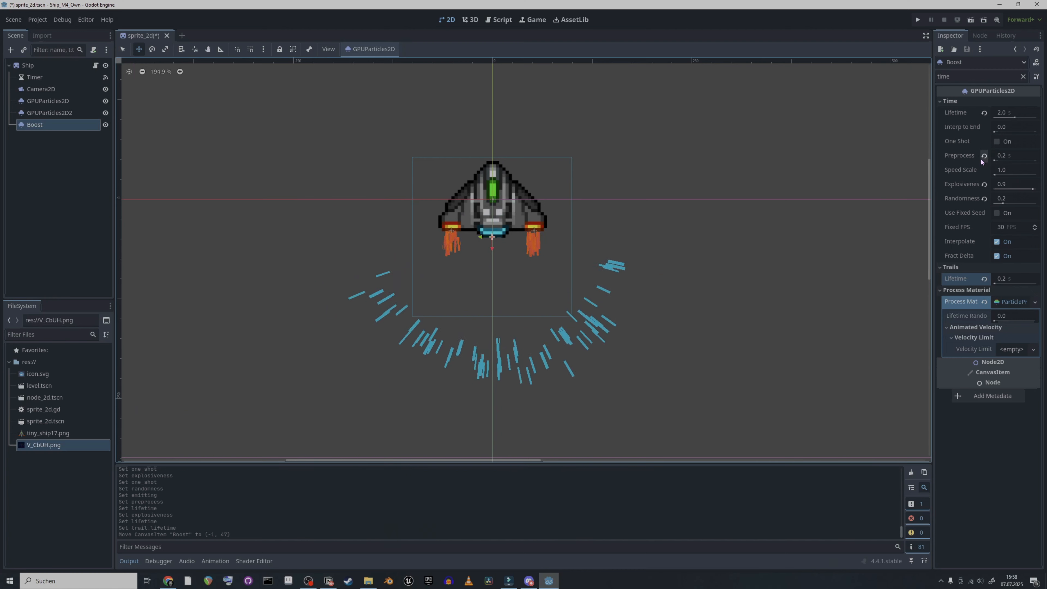
Reset the Boost emitter's randomness to 0 and switch on One Shot.
click(1010, 197)
text(0)
key(Return)
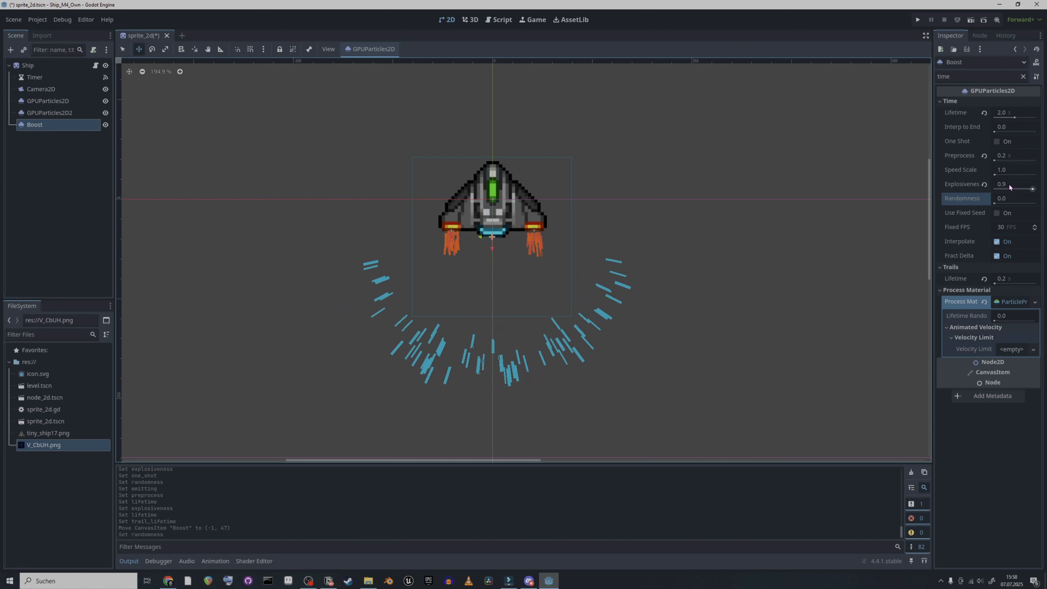
click(996, 141)
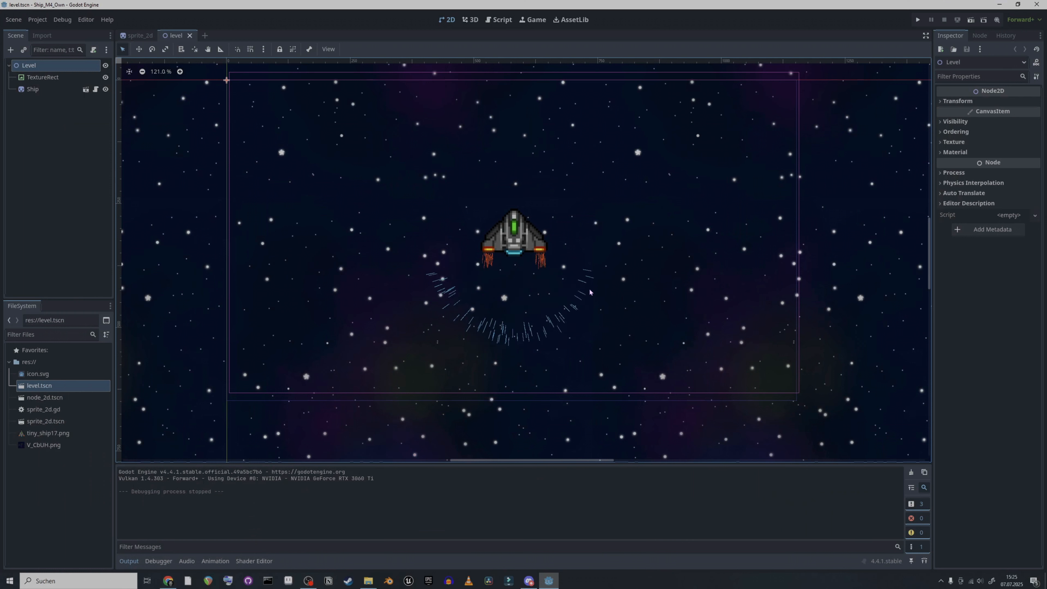
Run the level scene and steer the ship in different directions to test the thruster particle effects.
click(970, 20)
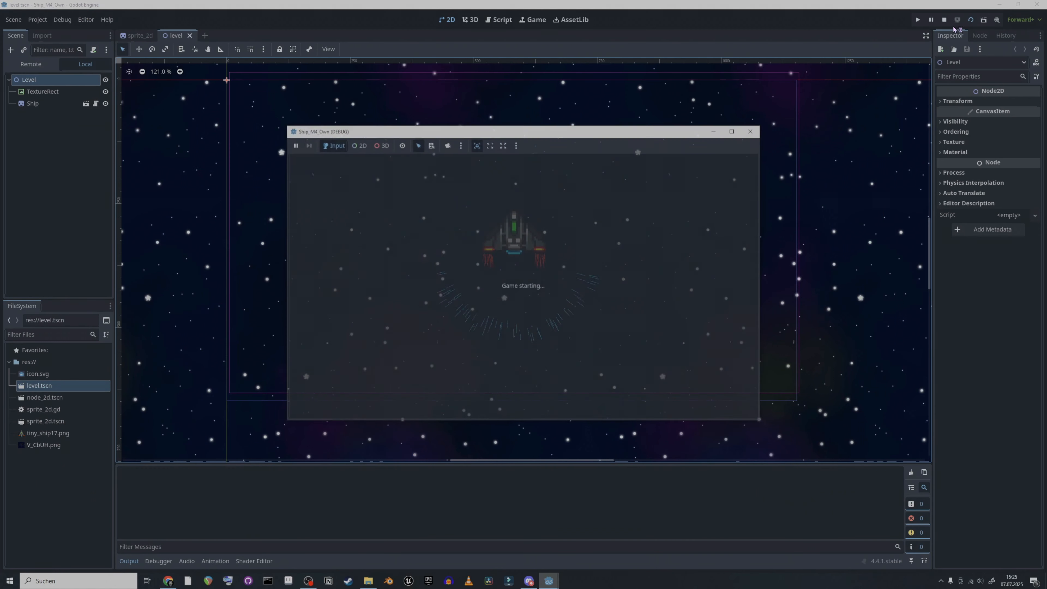
key(a)
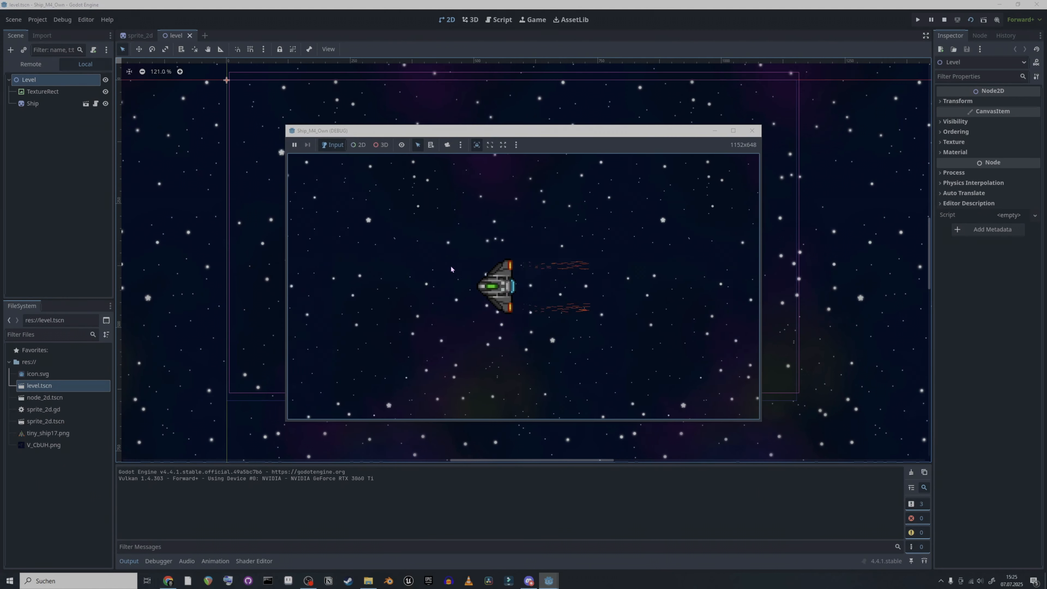
key(d)
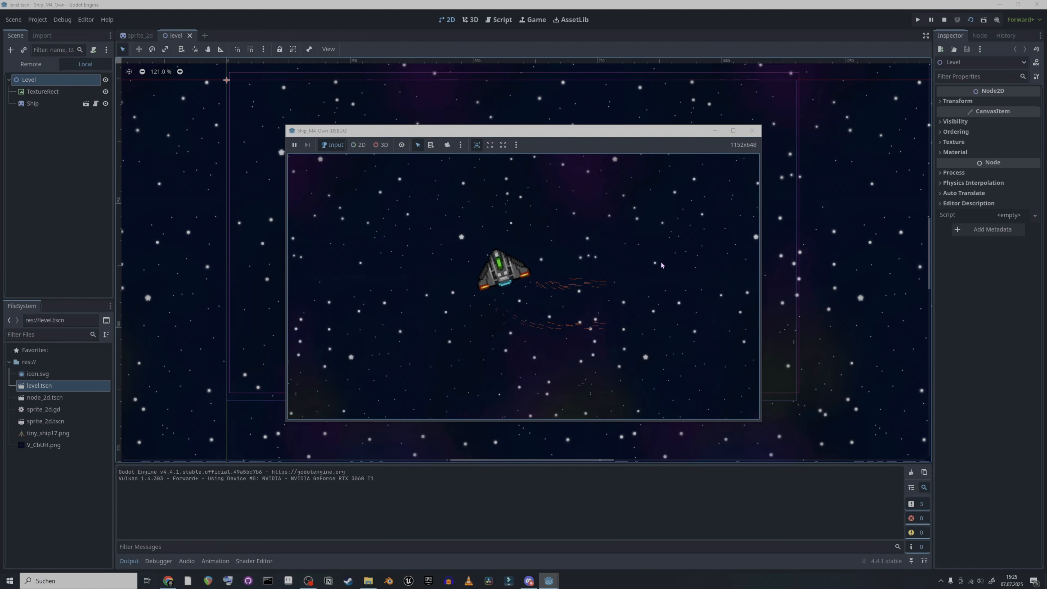